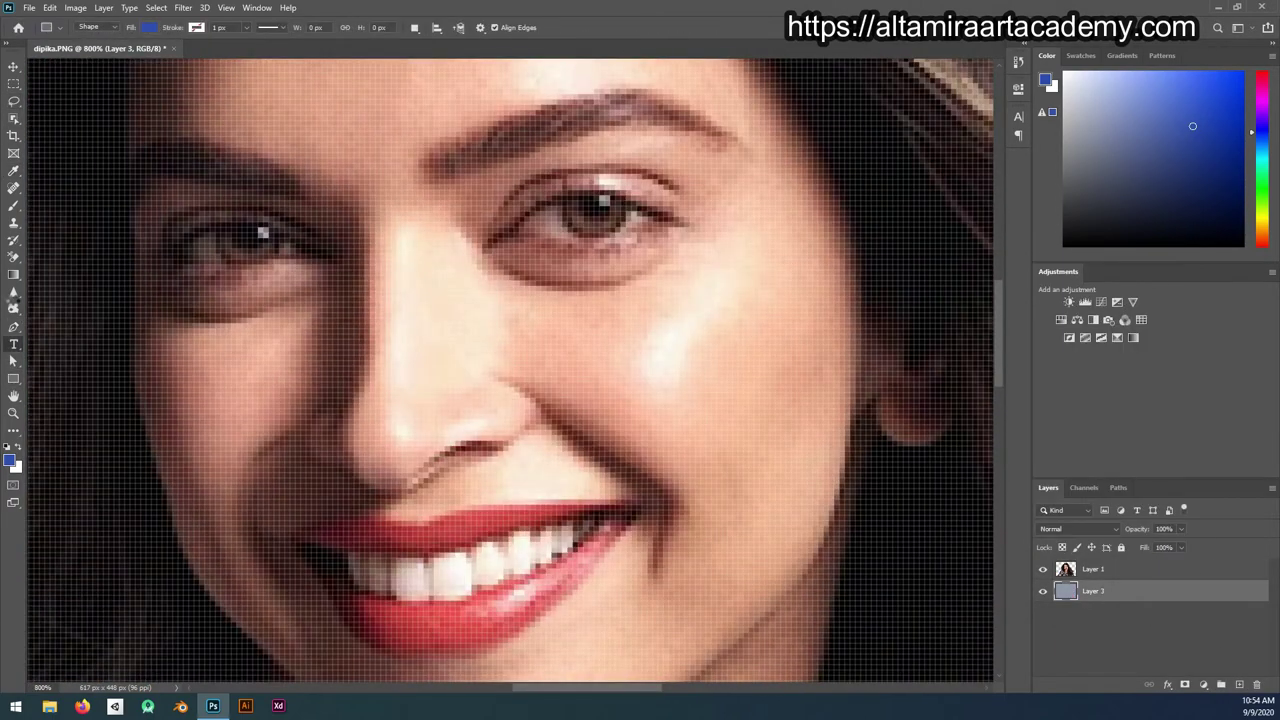
Step: Switch to the Smudge tool and set its strength to 43%, then 73%
click(13, 290)
click(55, 338)
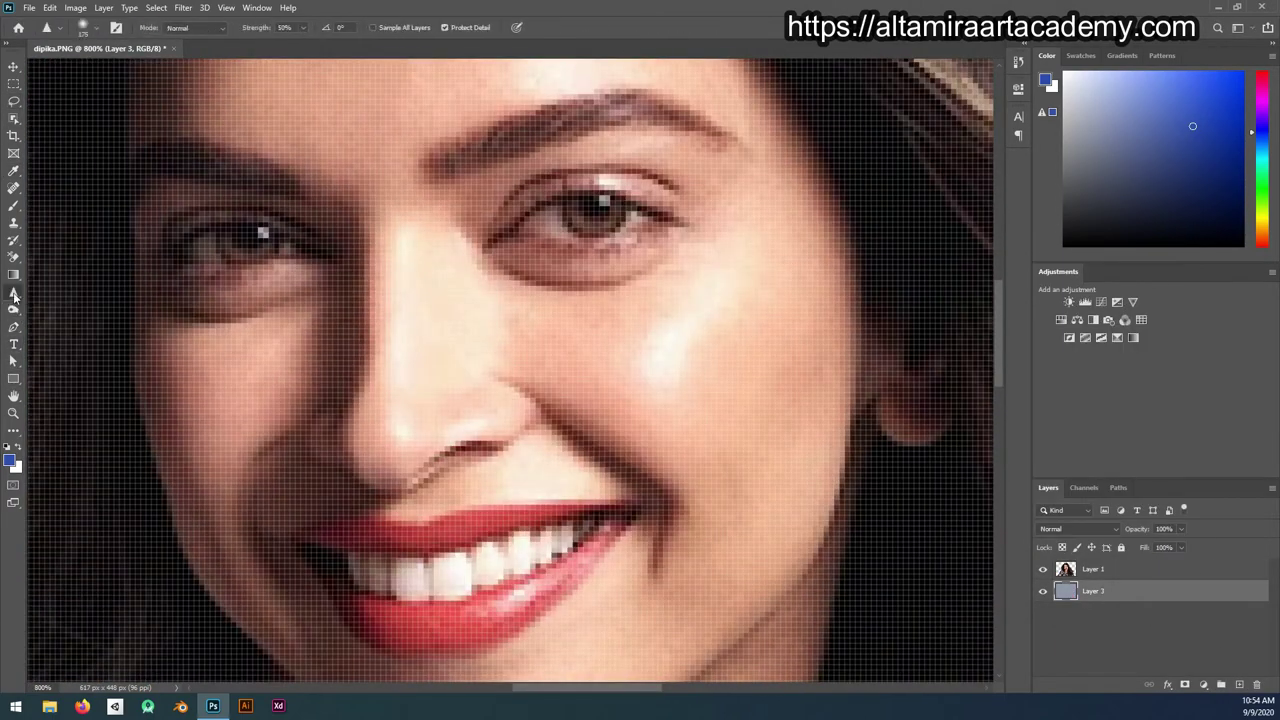
right_click(583, 410)
key(Return)
key(4)
key(3)
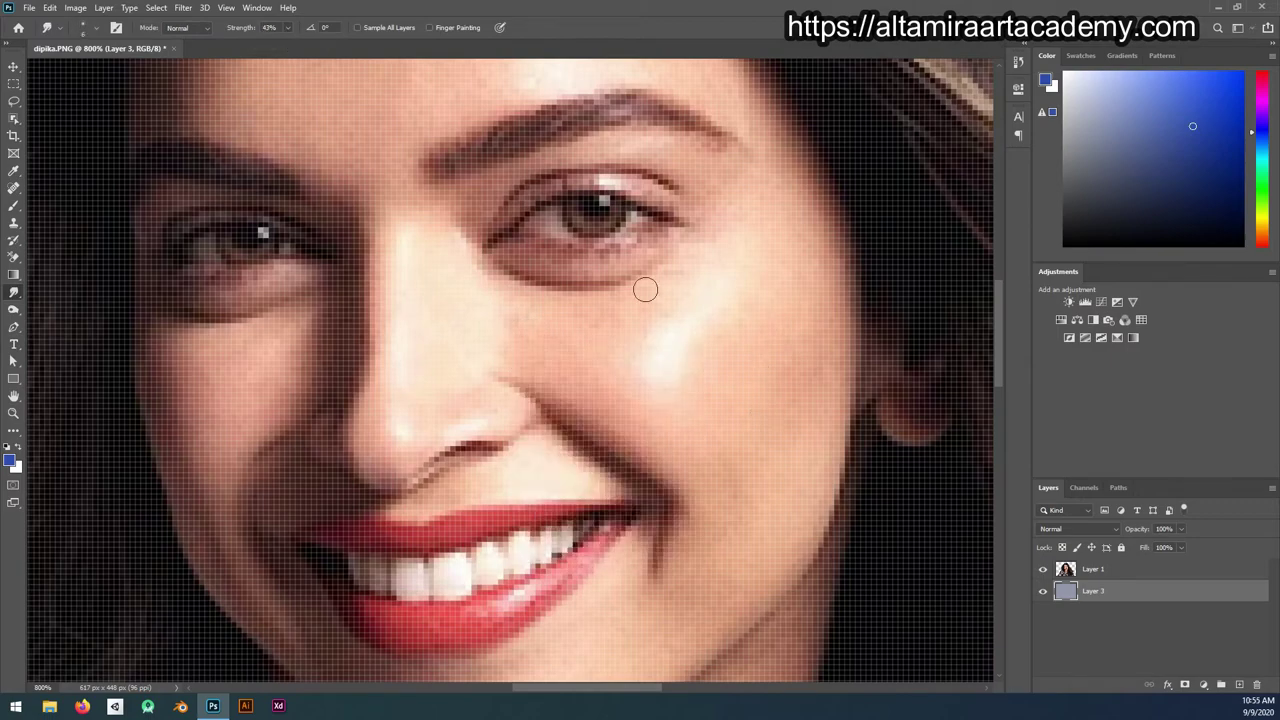
scroll(291, 293, up, 5)
key(7)
key(3)
Step: Make Layer 1 the active layer and lower the smudge strength to 39%
key(alt+bracketright)
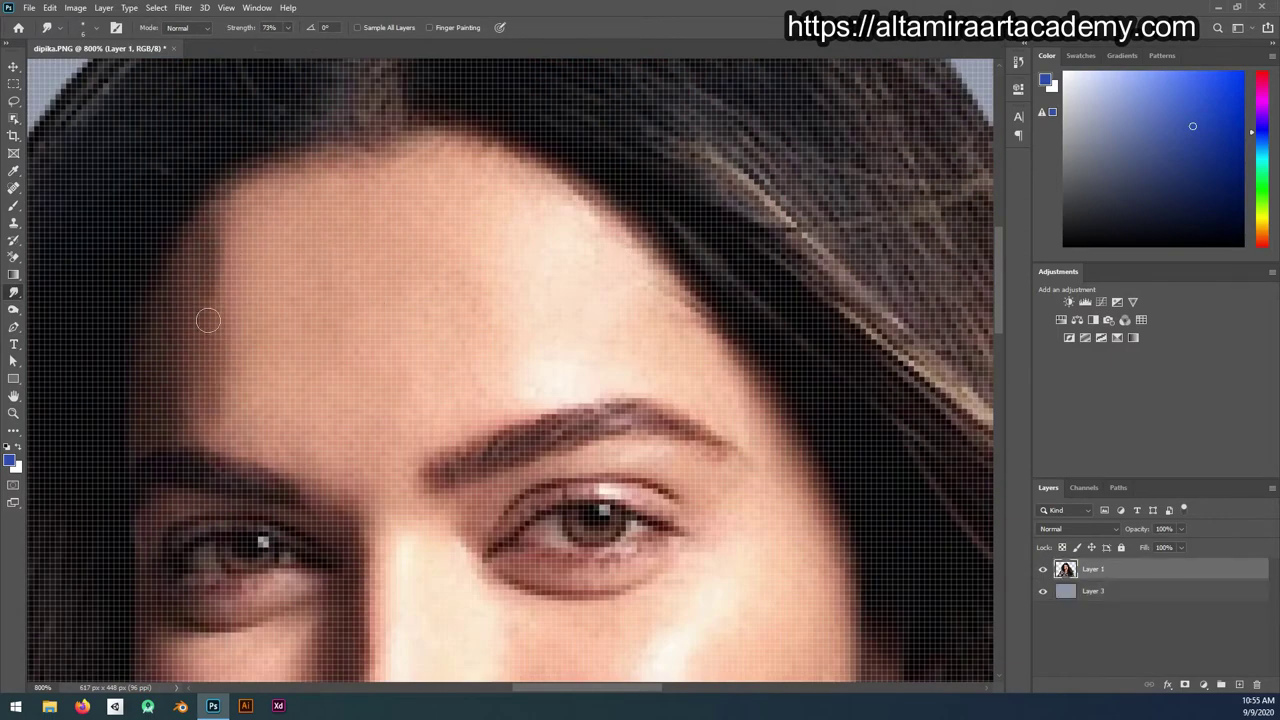
scroll(208, 320, down, 4)
scroll(446, 343, down, 2)
scroll(383, 383, down, 1)
key(3)
key(9)
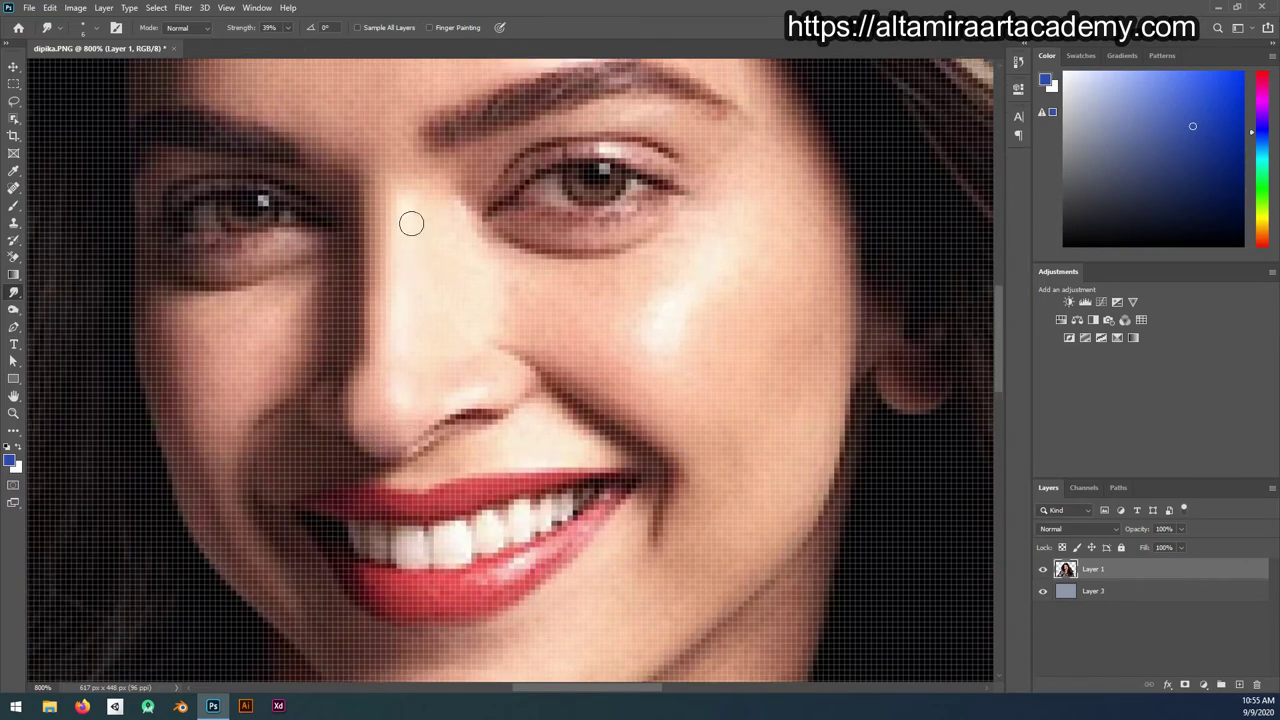
scroll(450, 345, down, 1)
Step: Enlarge the smudge brush and blend the skin around the nose and cheeks
right_click(460, 270)
key(Return)
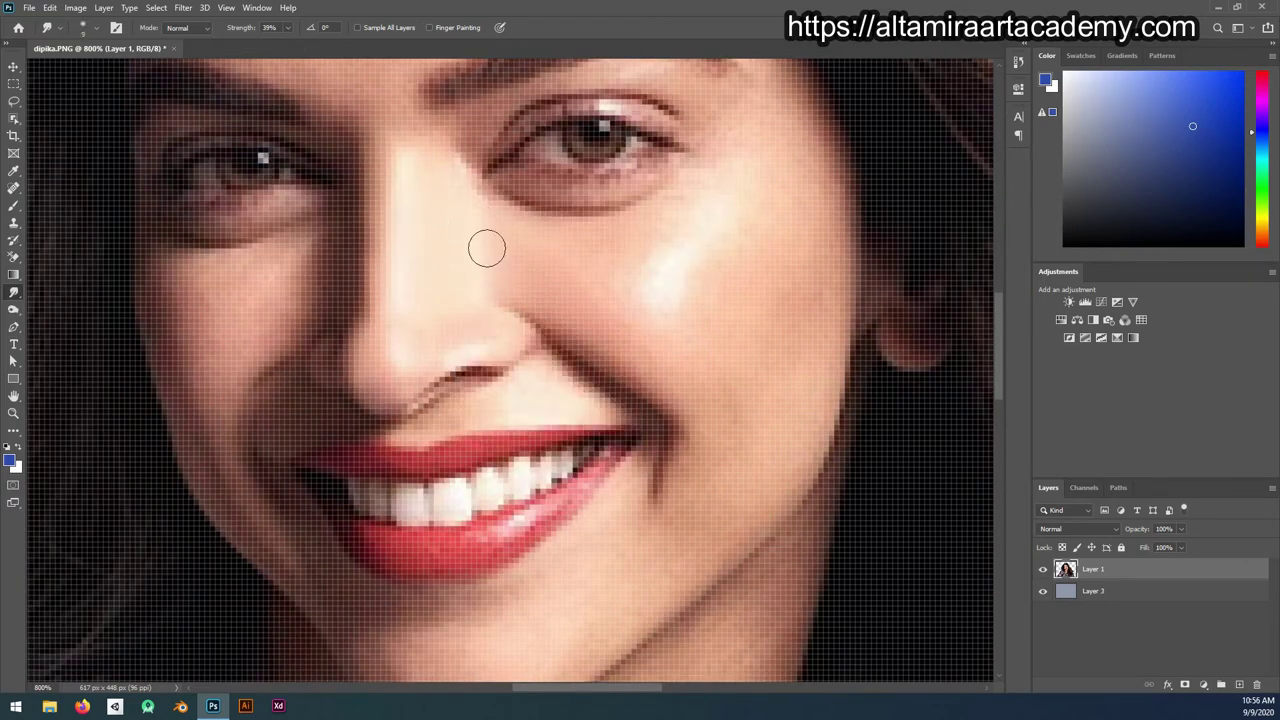
scroll(487, 248, down, 1)
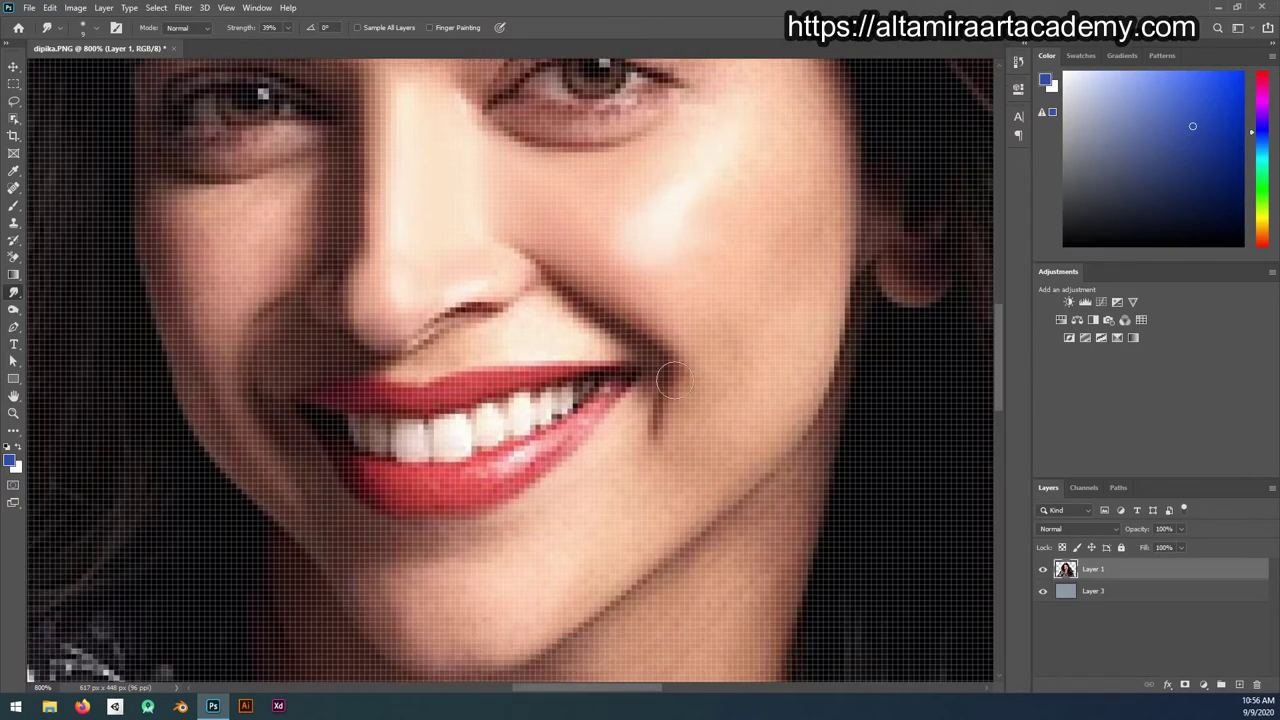
scroll(560, 330, down, 2)
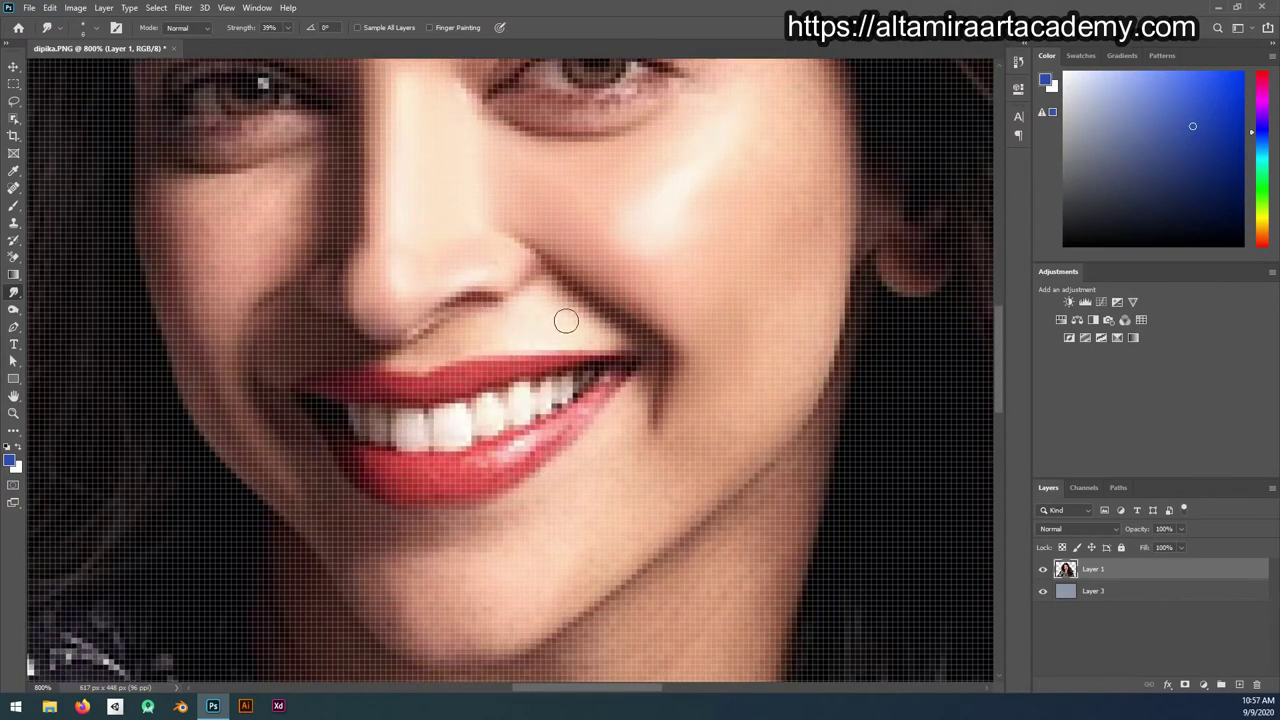
scroll(540, 350, up, 3)
scroll(502, 359, up, 2)
Step: Raise the smudge strength to about 56% and enlarge the brush to size 15
scroll(771, 277, down, 3)
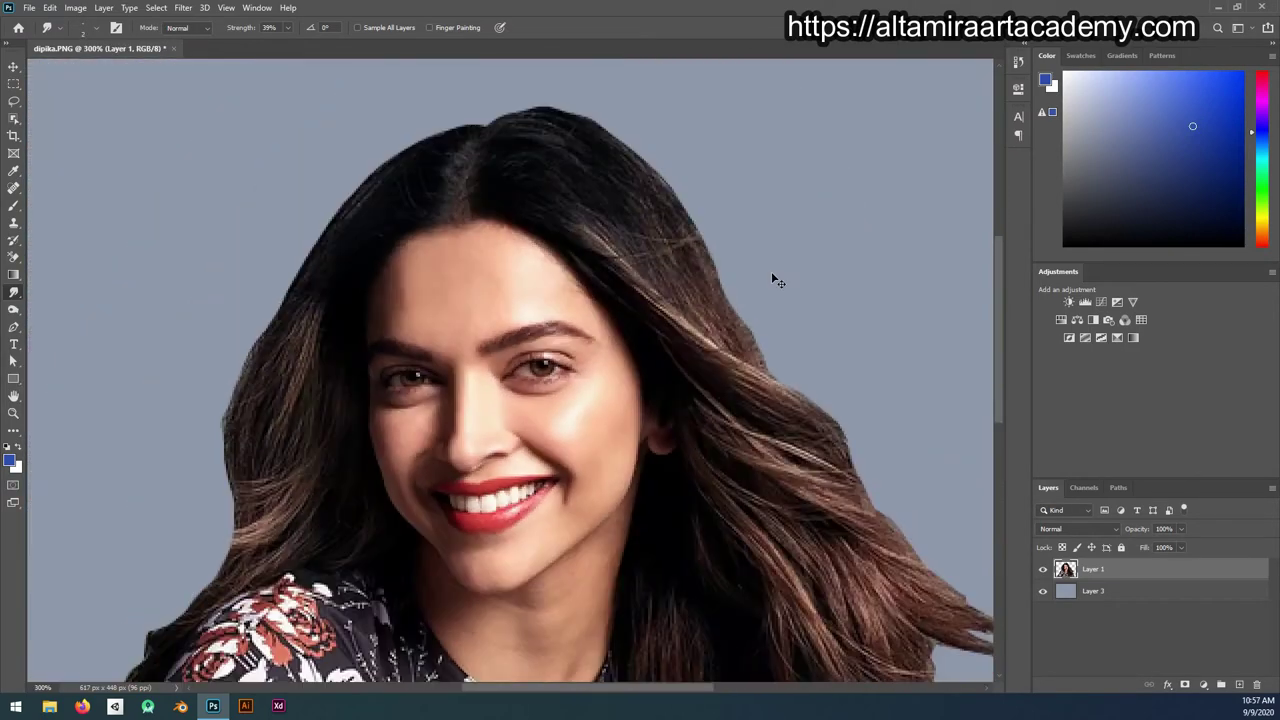
drag(287, 27, 298, 45)
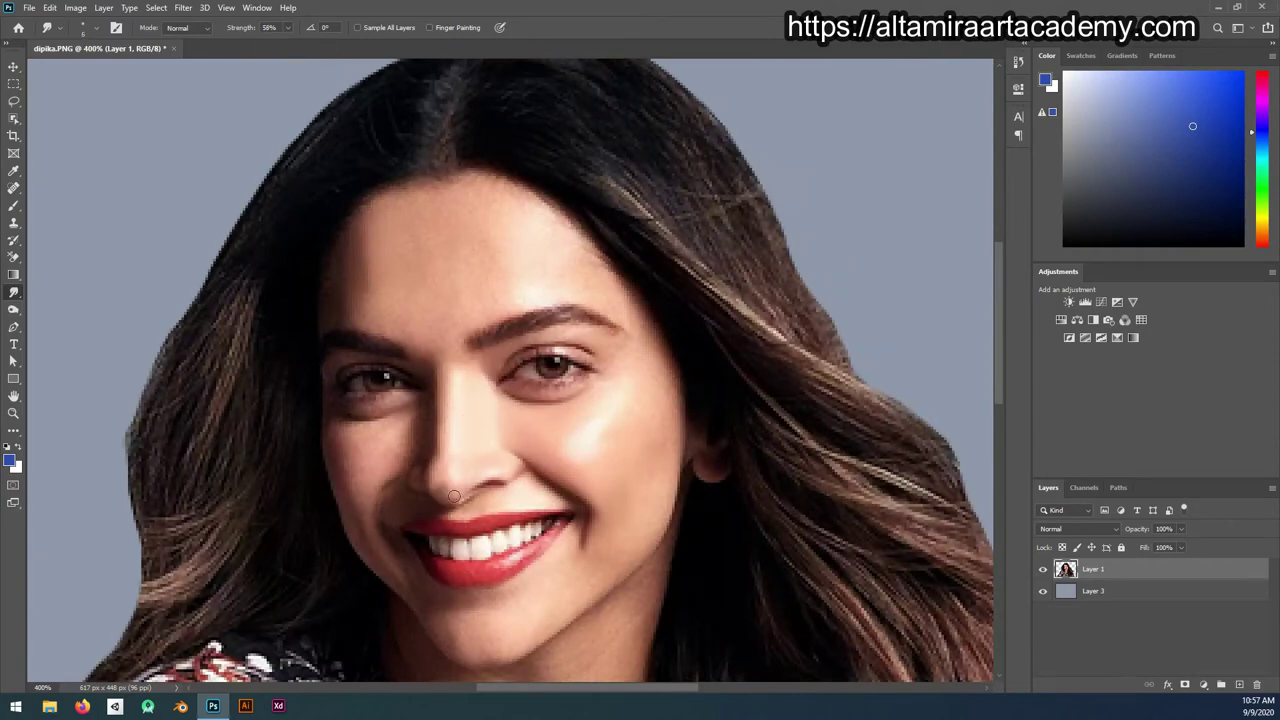
scroll(605, 454, up, 1)
scroll(480, 383, up, 1)
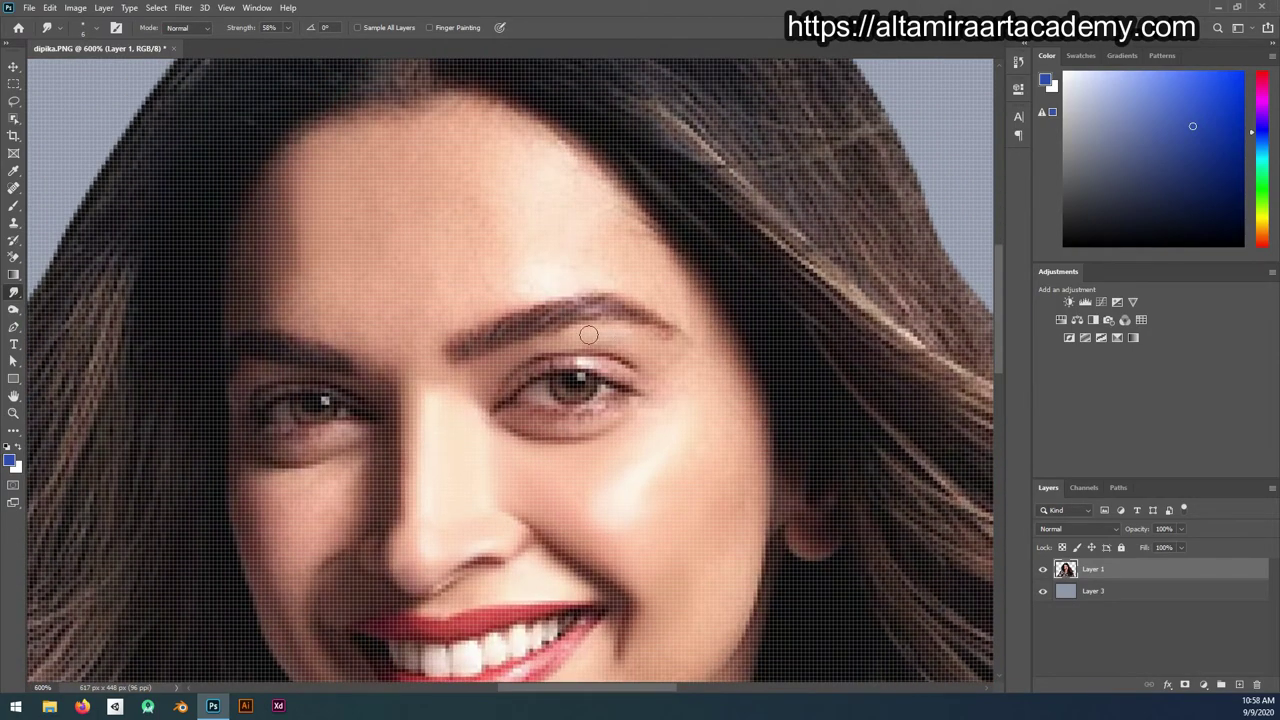
scroll(680, 340, down, 1)
key(bracketright)
key(bracketright)
key(bracketright)
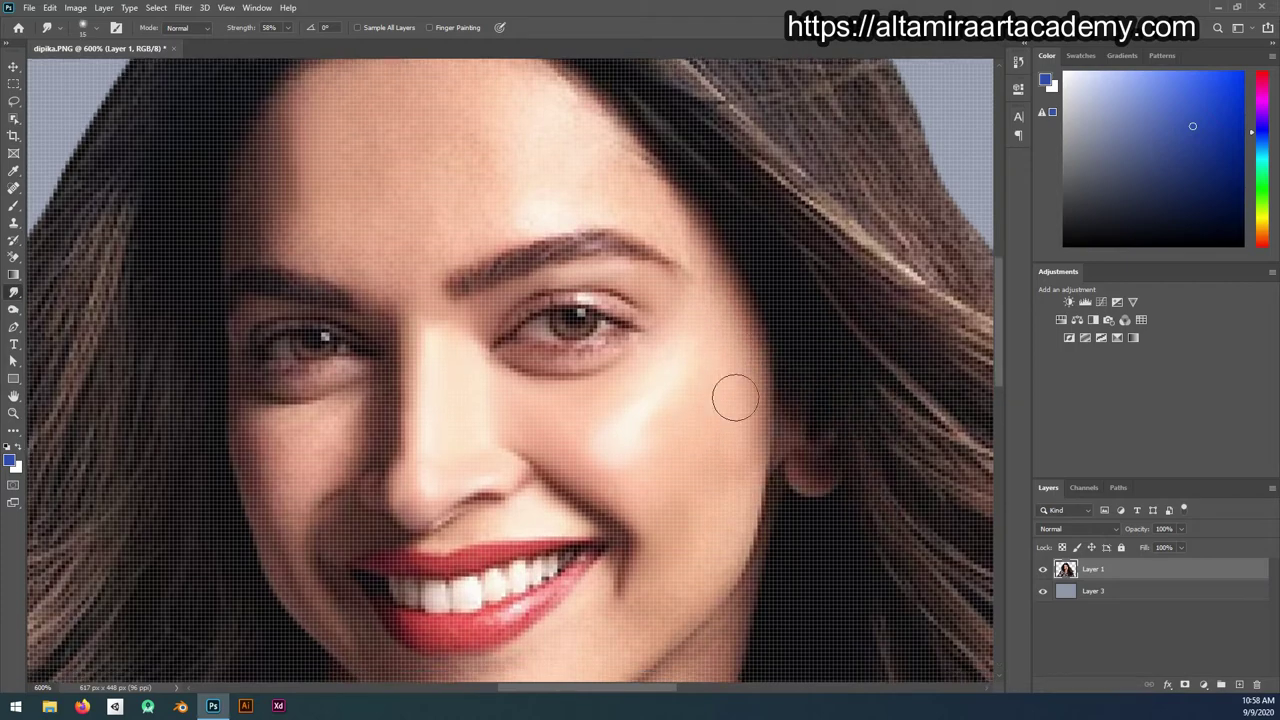
Step: Smudge the forehead and cheeks into soft, blended tones
scroll(734, 360, down, 2)
scroll(748, 325, up, 1)
scroll(729, 443, down, 2)
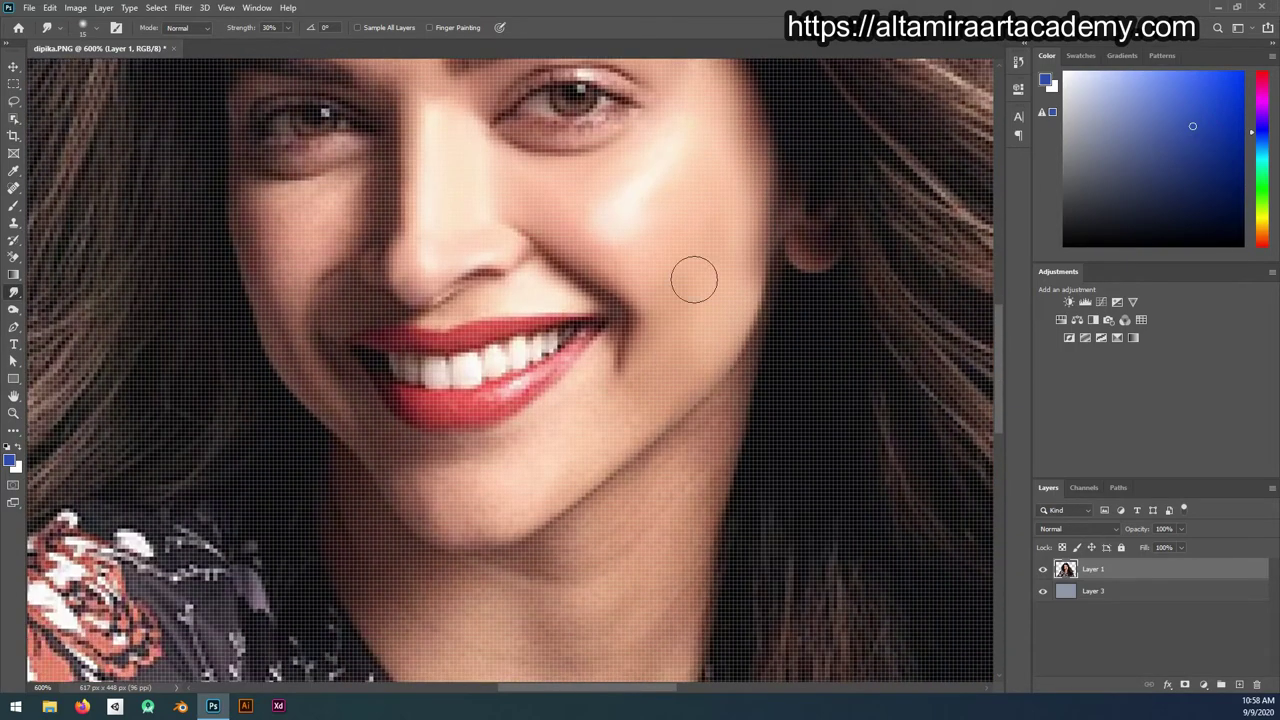
scroll(691, 277, up, 1)
scroll(733, 349, down, 1)
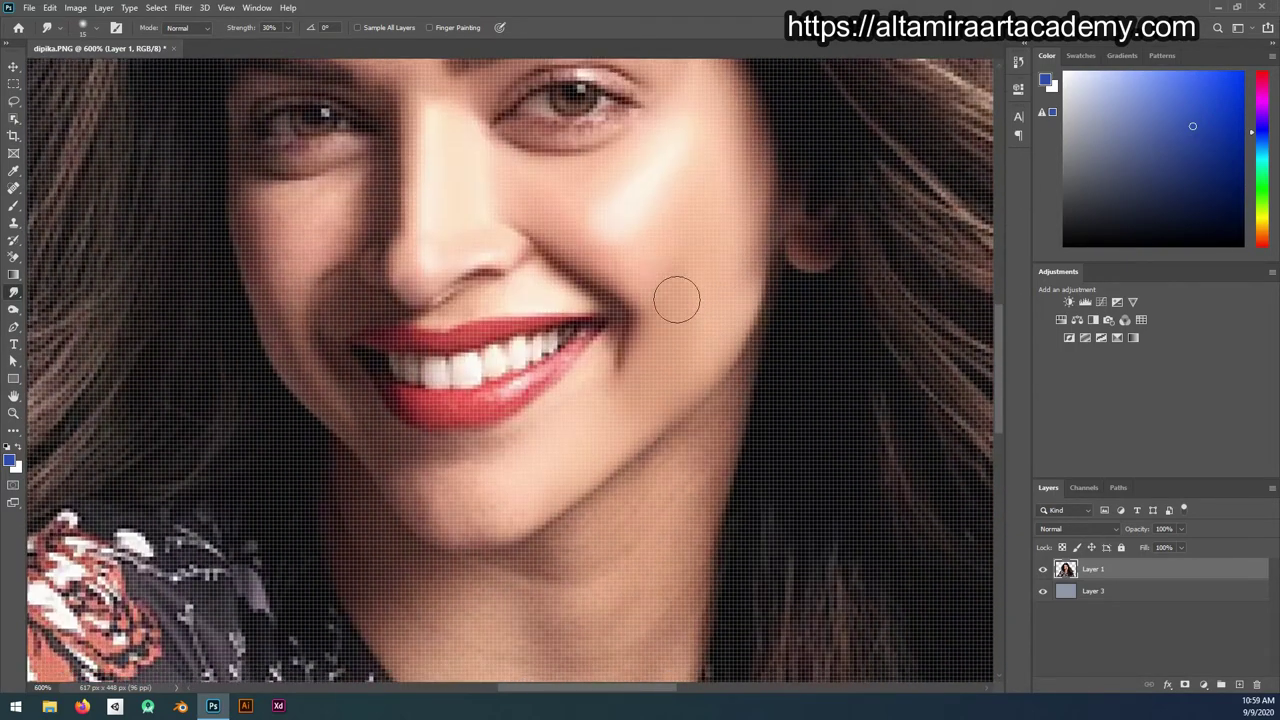
scroll(677, 294, up, 1)
scroll(715, 373, down, 1)
scroll(540, 400, up, 1)
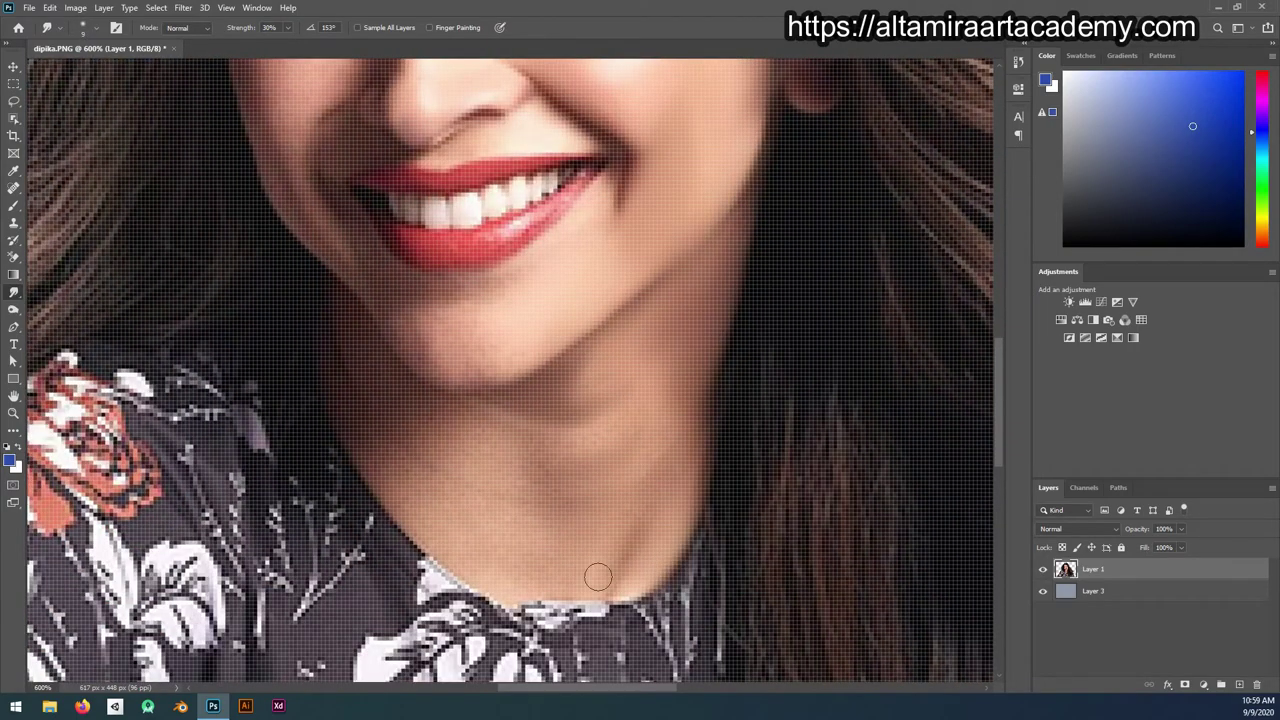
scroll(600, 420, down, 1)
scroll(368, 362, up, 1)
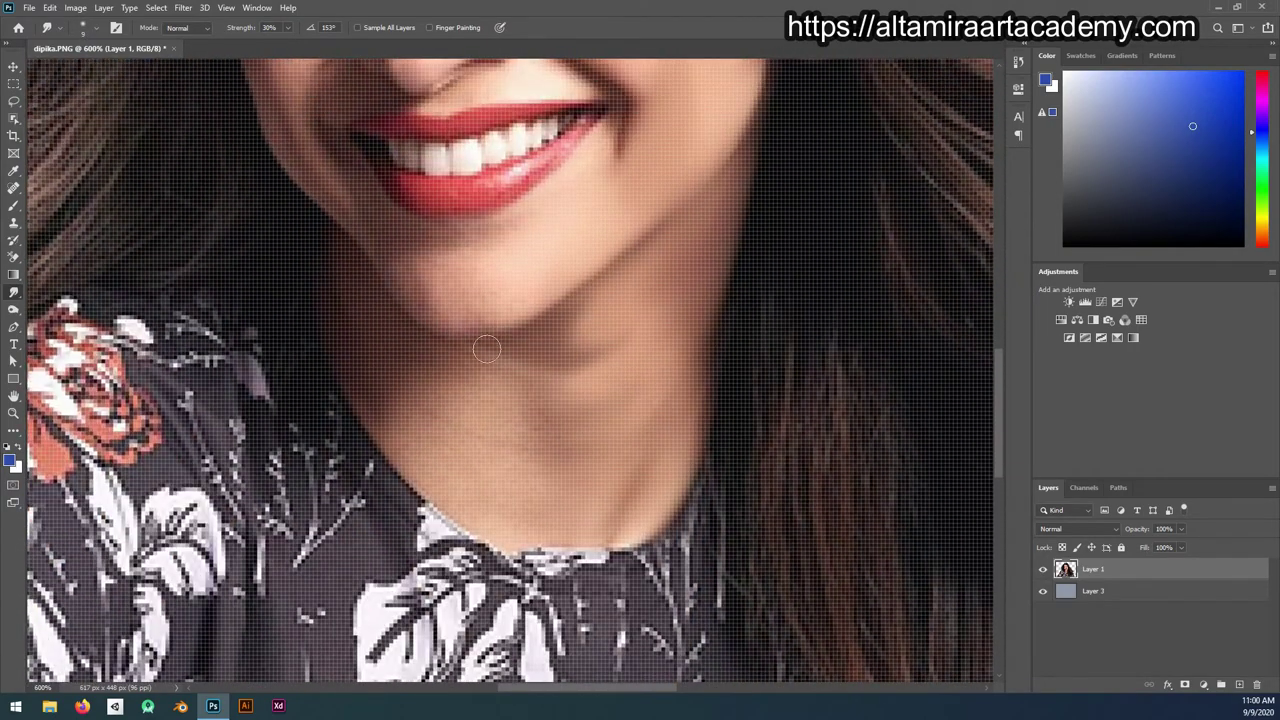
scroll(453, 427, down, 1)
right_click(512, 430)
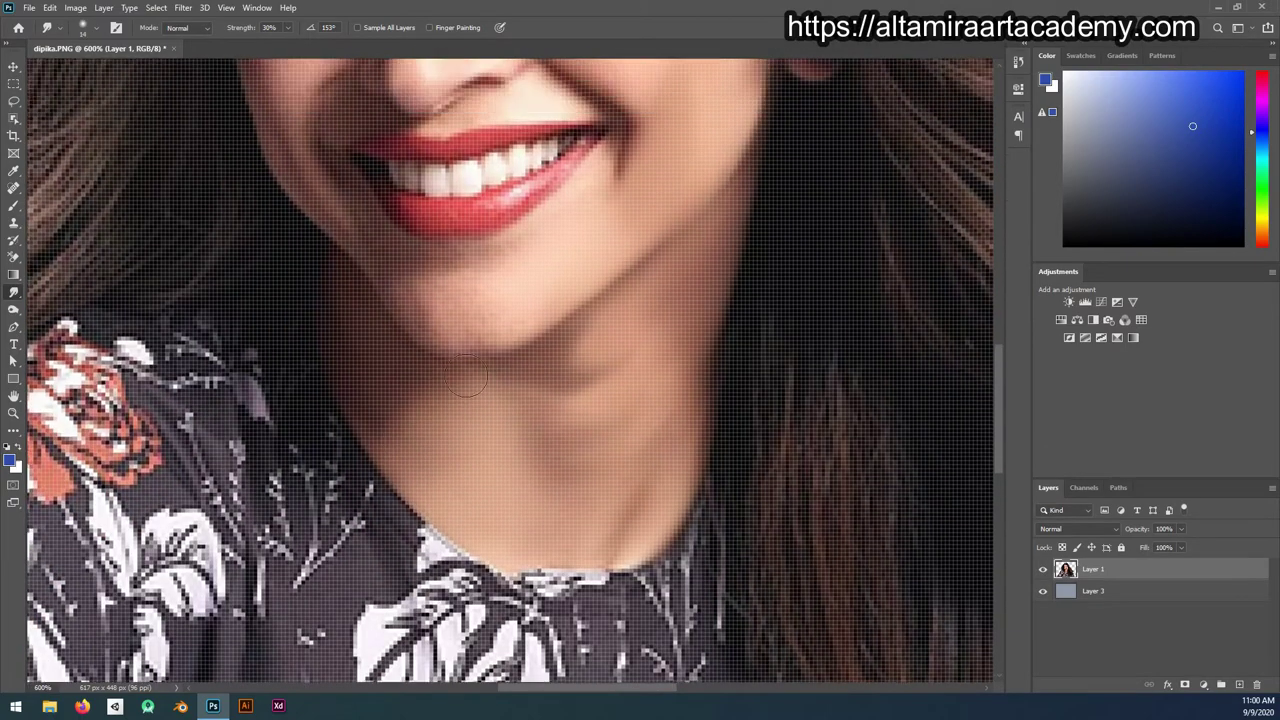
scroll(512, 461, up, 1)
scroll(512, 461, down, 1)
scroll(691, 457, down, 2)
scroll(486, 457, up, 5)
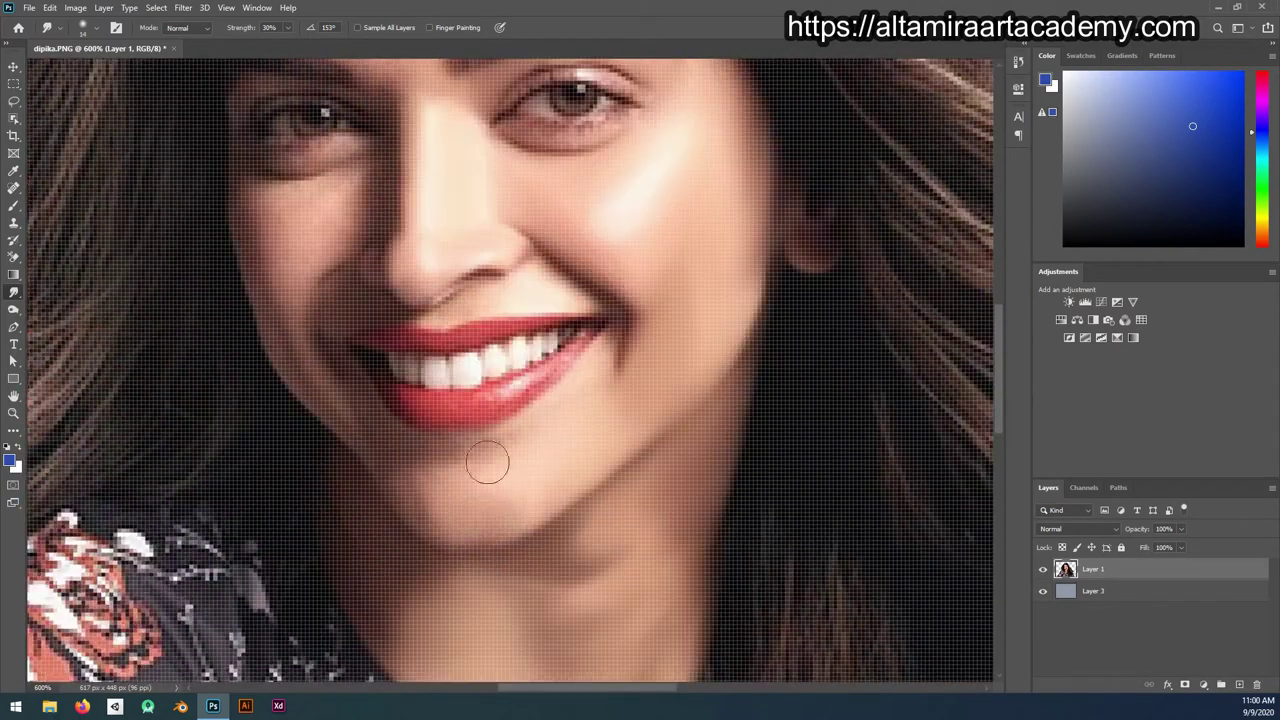
scroll(665, 360, up, 1)
scroll(448, 375, up, 5)
Step: Extend the smudging over the under-eyes, lower cheeks, chin and neck
scroll(637, 349, down, 1)
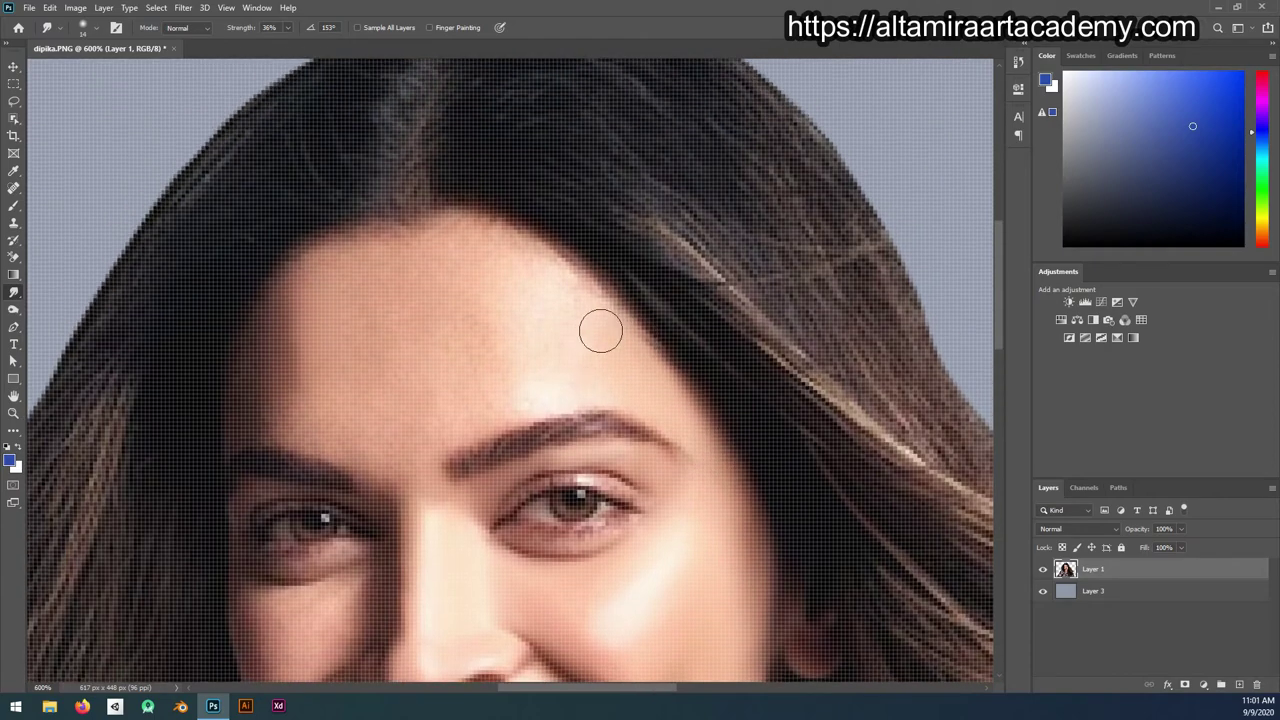
scroll(507, 305, down, 1)
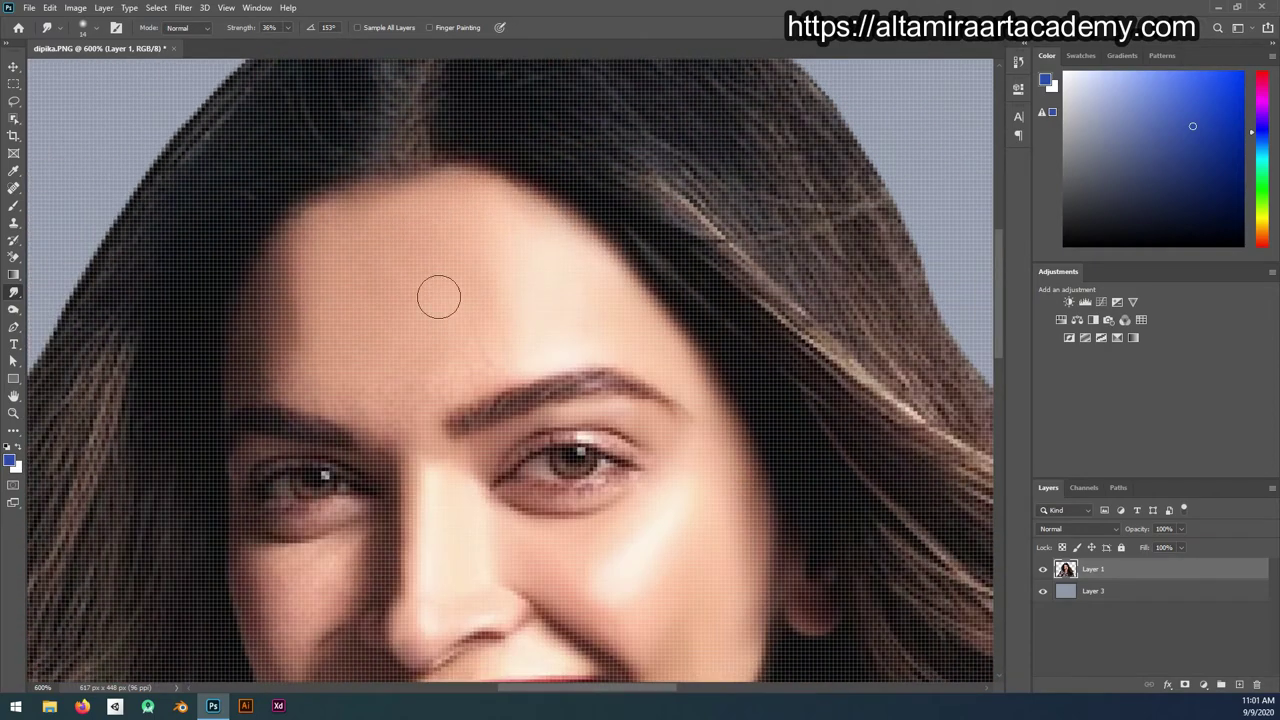
scroll(439, 297, down, 2)
scroll(449, 214, down, 1)
scroll(388, 250, up, 1)
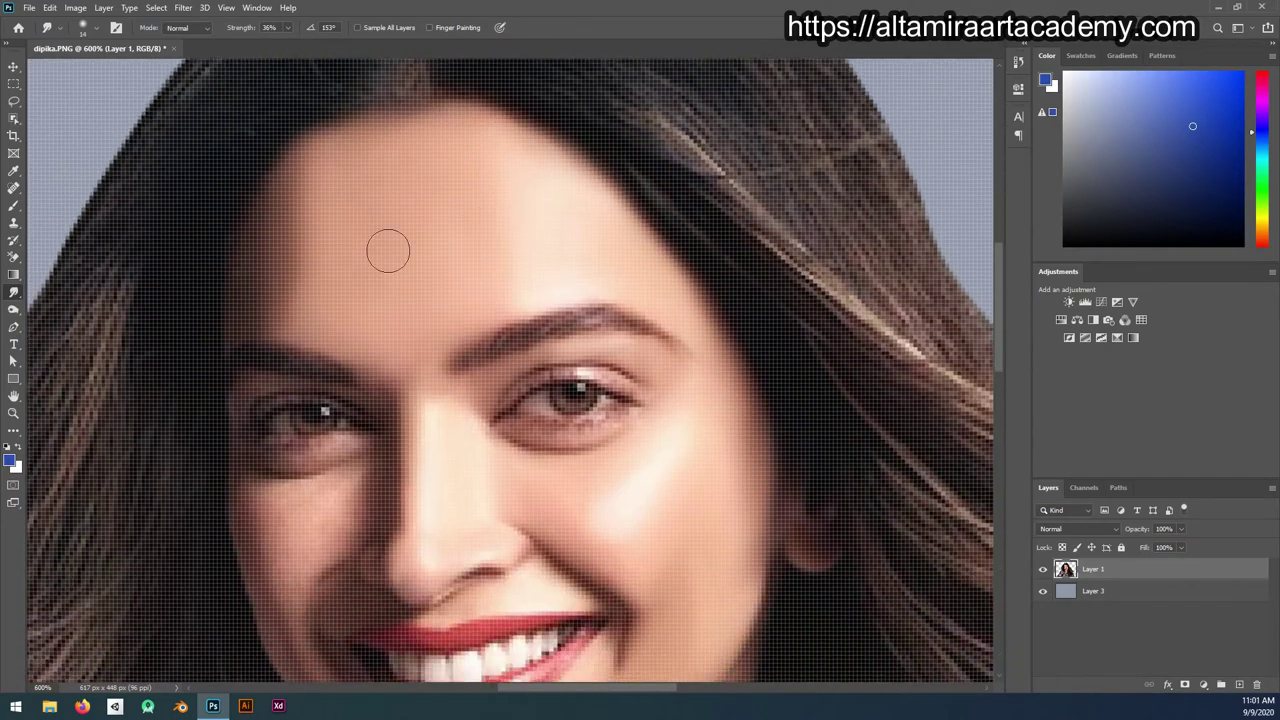
scroll(388, 250, down, 3)
scroll(300, 479, down, 2)
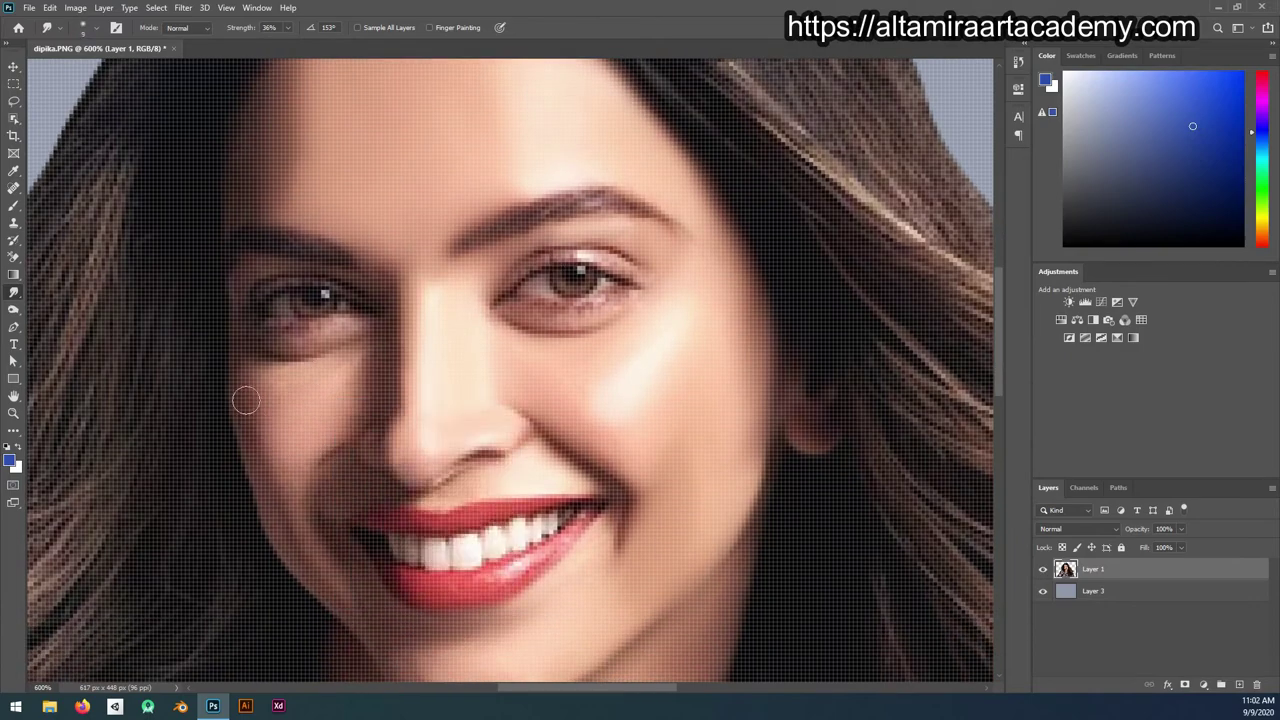
scroll(300, 480, down, 2)
scroll(350, 480, up, 2)
scroll(400, 380, up, 3)
scroll(600, 300, down, 2)
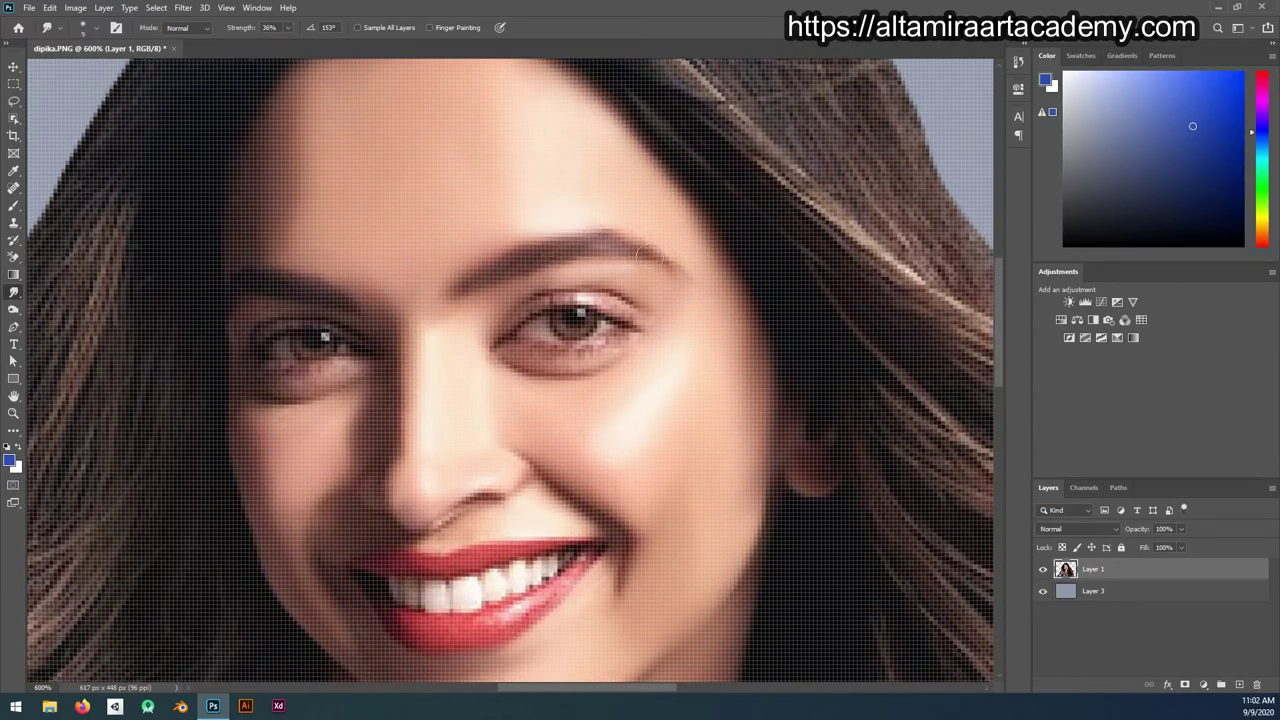
scroll(474, 271, down, 2)
scroll(500, 355, down, 2)
scroll(433, 372, down, 1)
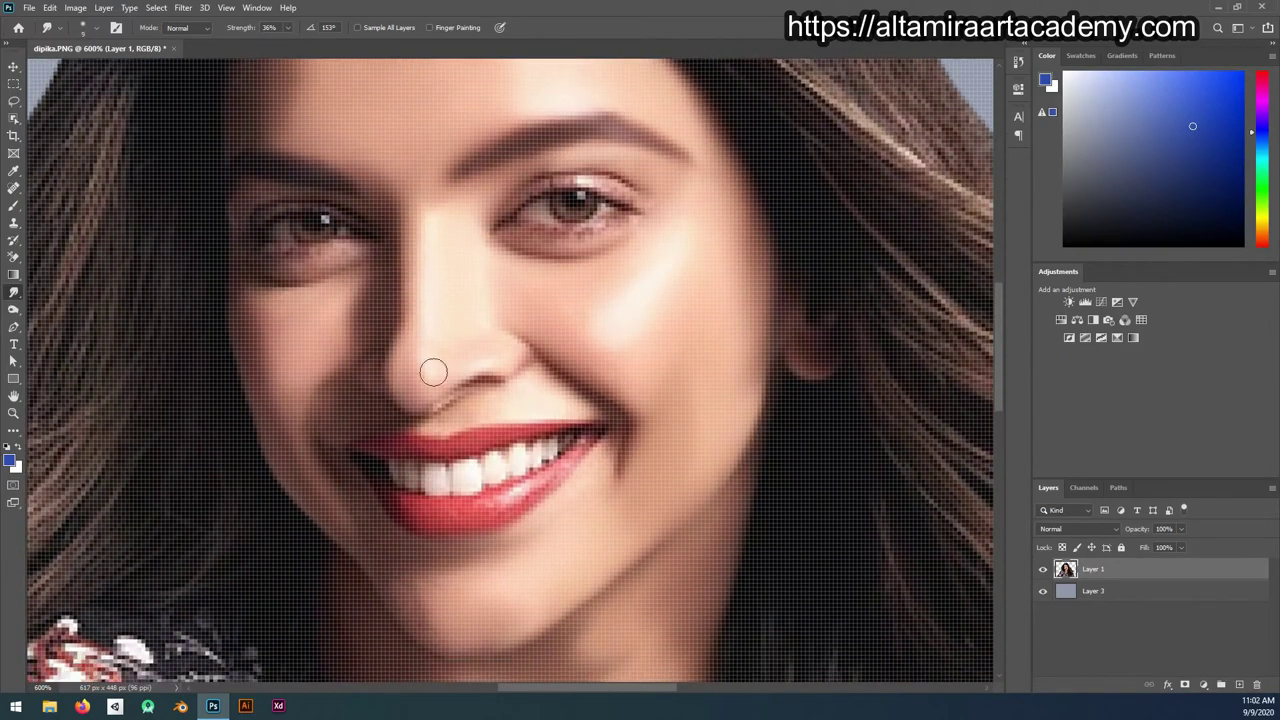
scroll(470, 385, down, 1)
scroll(503, 400, up, 3)
scroll(420, 250, up, 2)
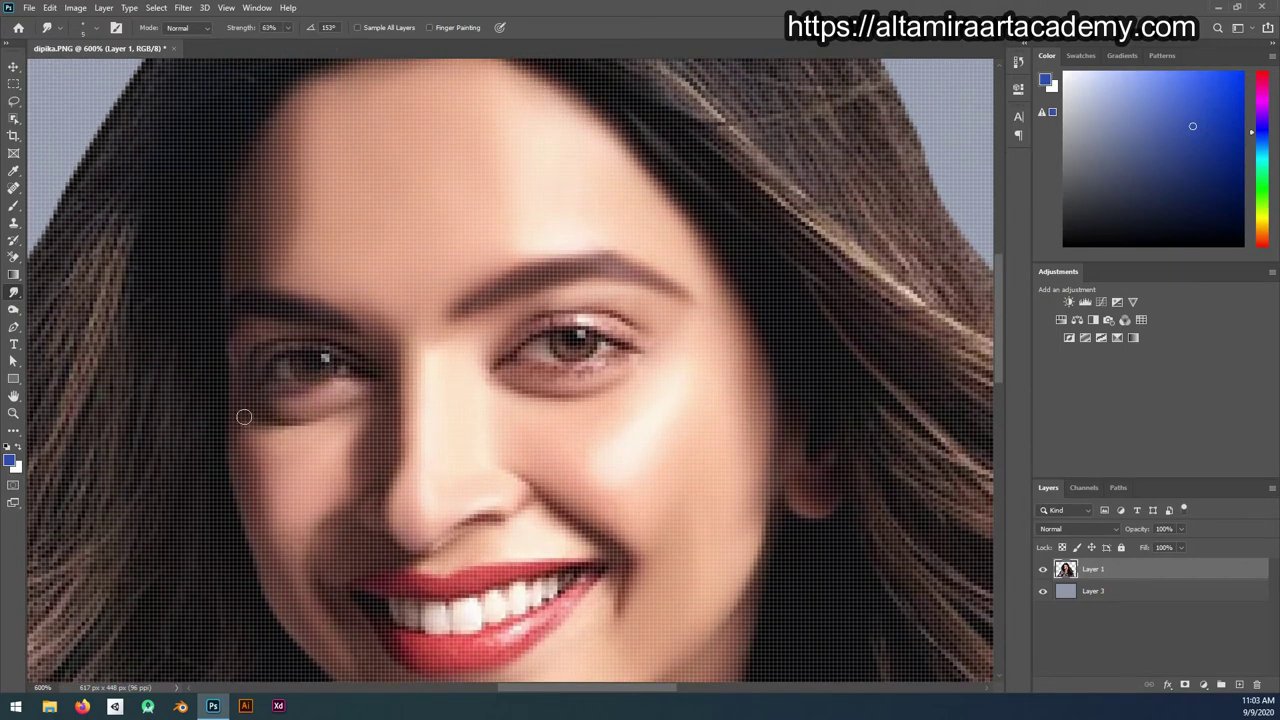
scroll(349, 446, down, 1)
scroll(323, 457, down, 1)
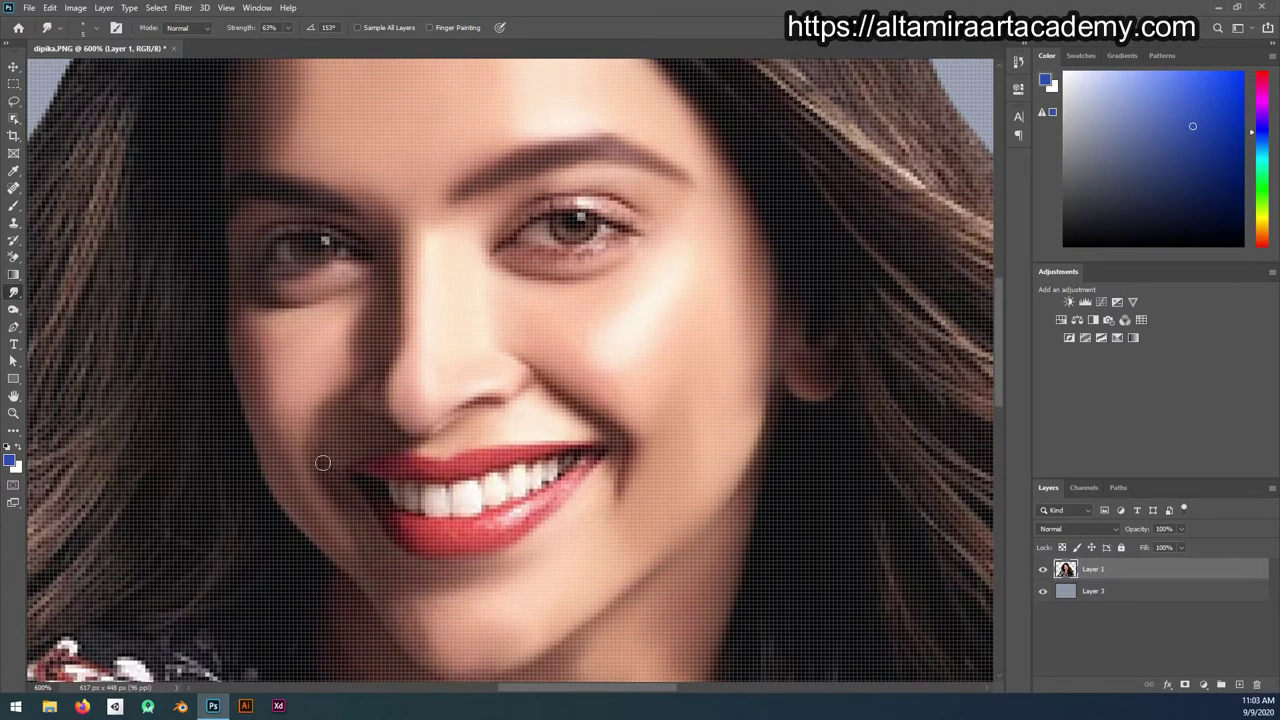
scroll(500, 451, up, 1)
scroll(515, 418, up, 1)
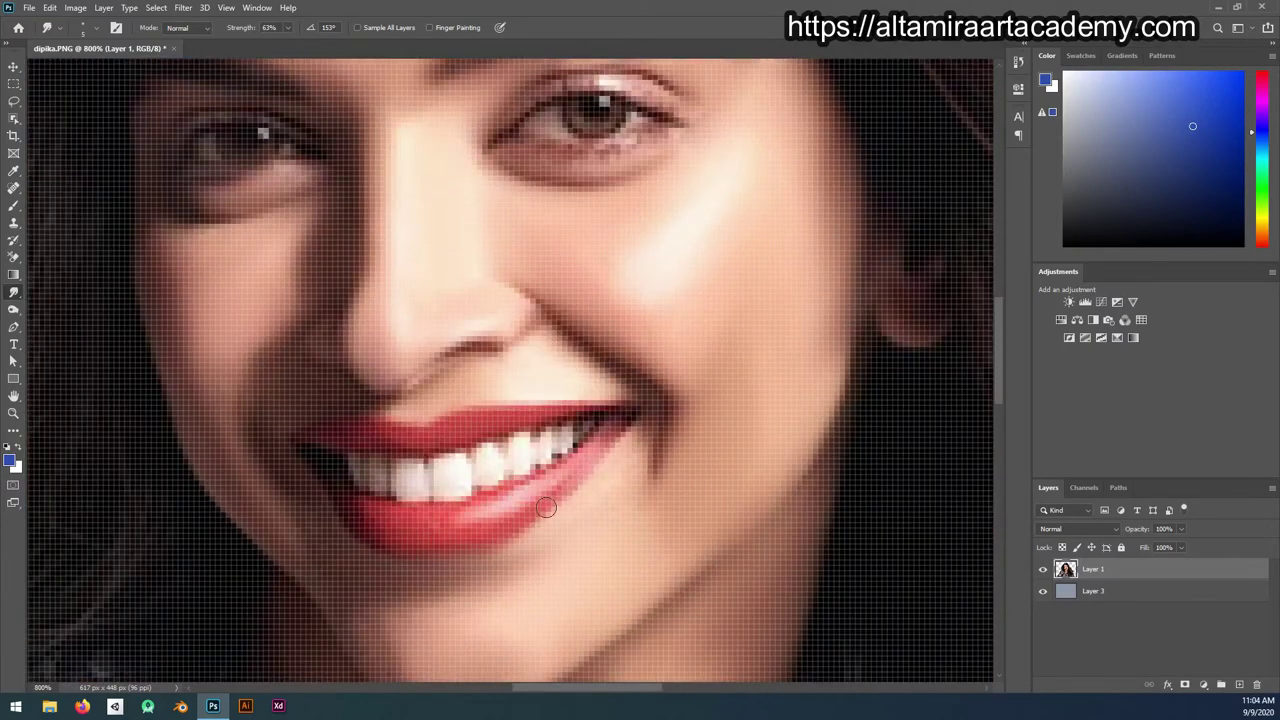
Step: Lower smudge strength to 25% to blend the eyes and mouth, then pan to the chin
scroll(376, 513, up, 1)
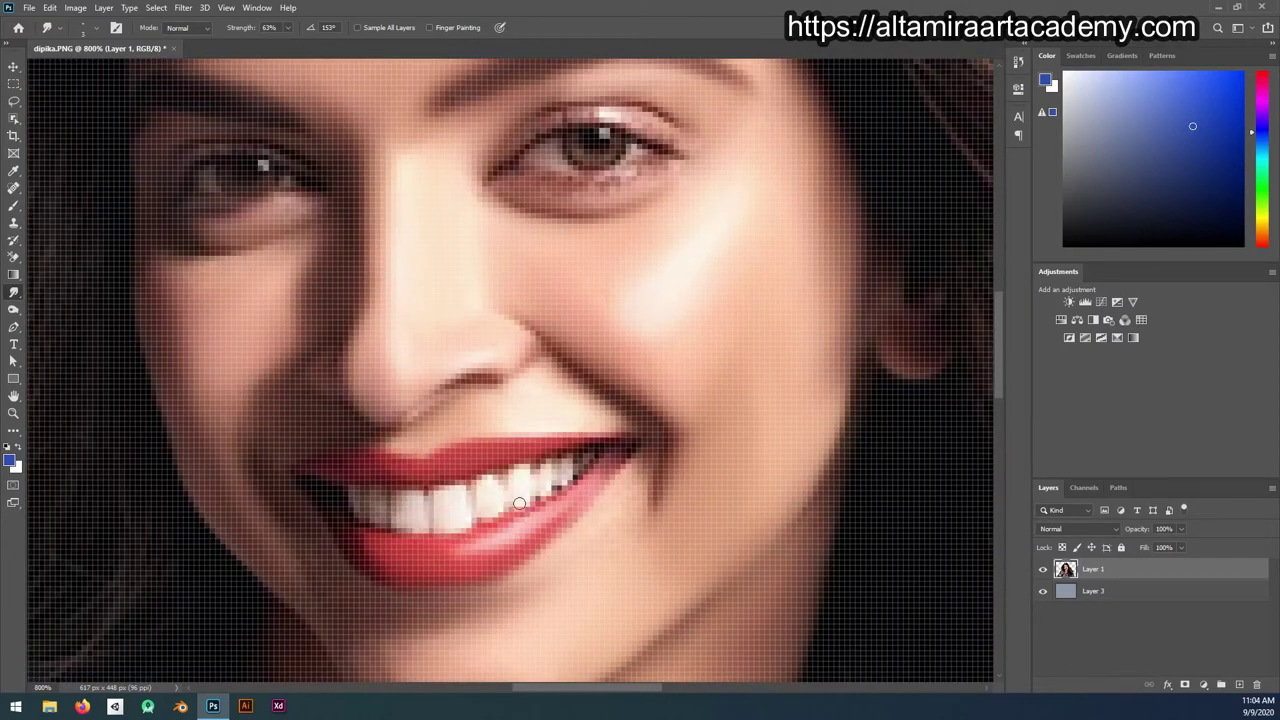
scroll(327, 467, down, 3)
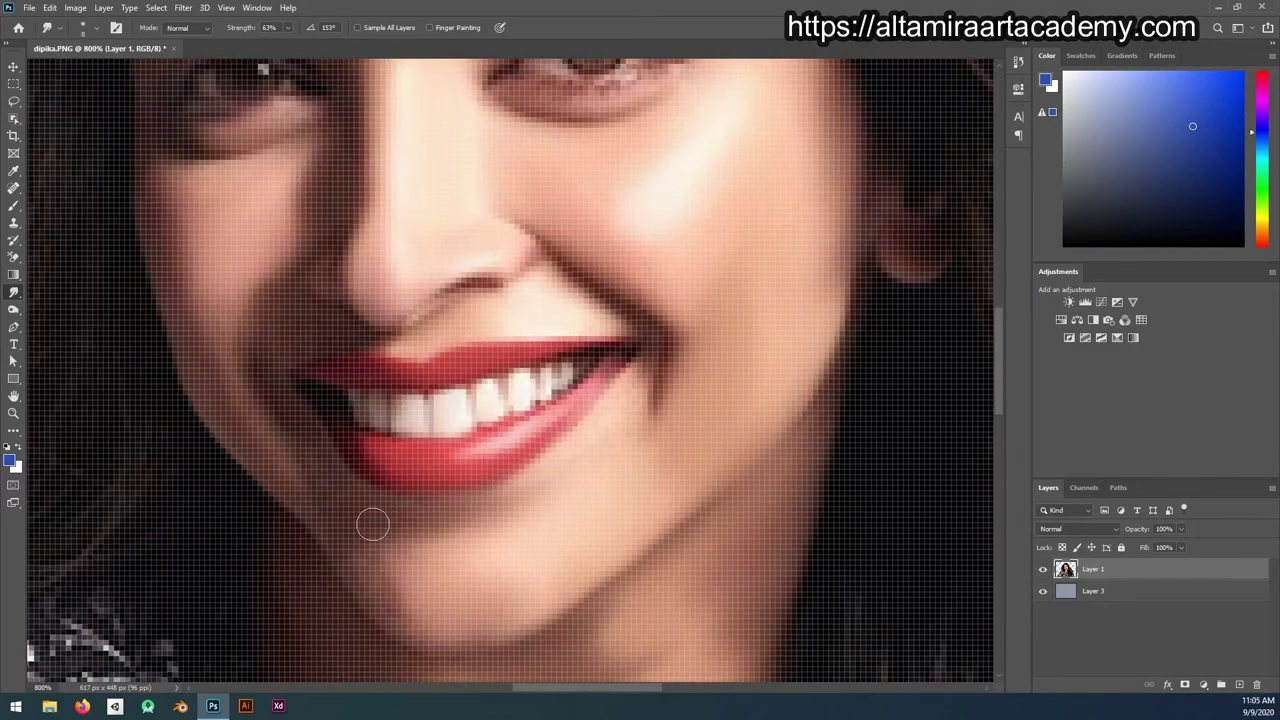
scroll(466, 557, down, 1)
drag(287, 27, 265, 43)
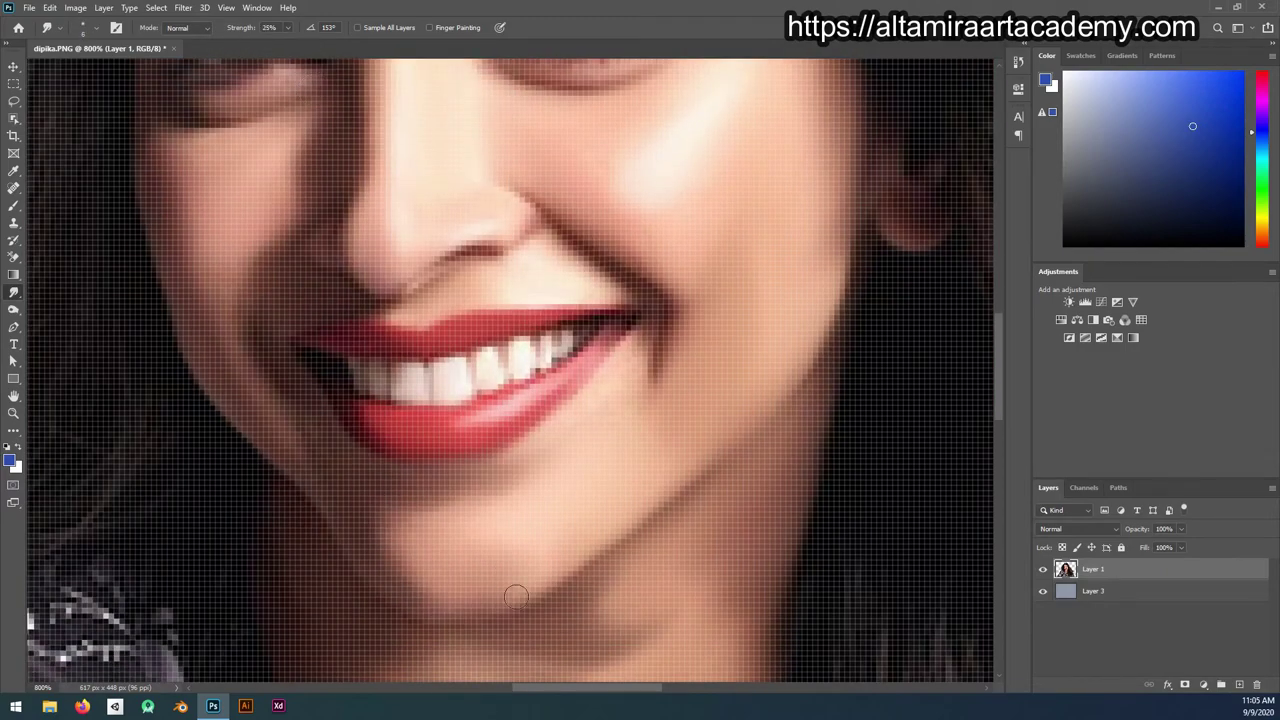
scroll(380, 457, up, 5)
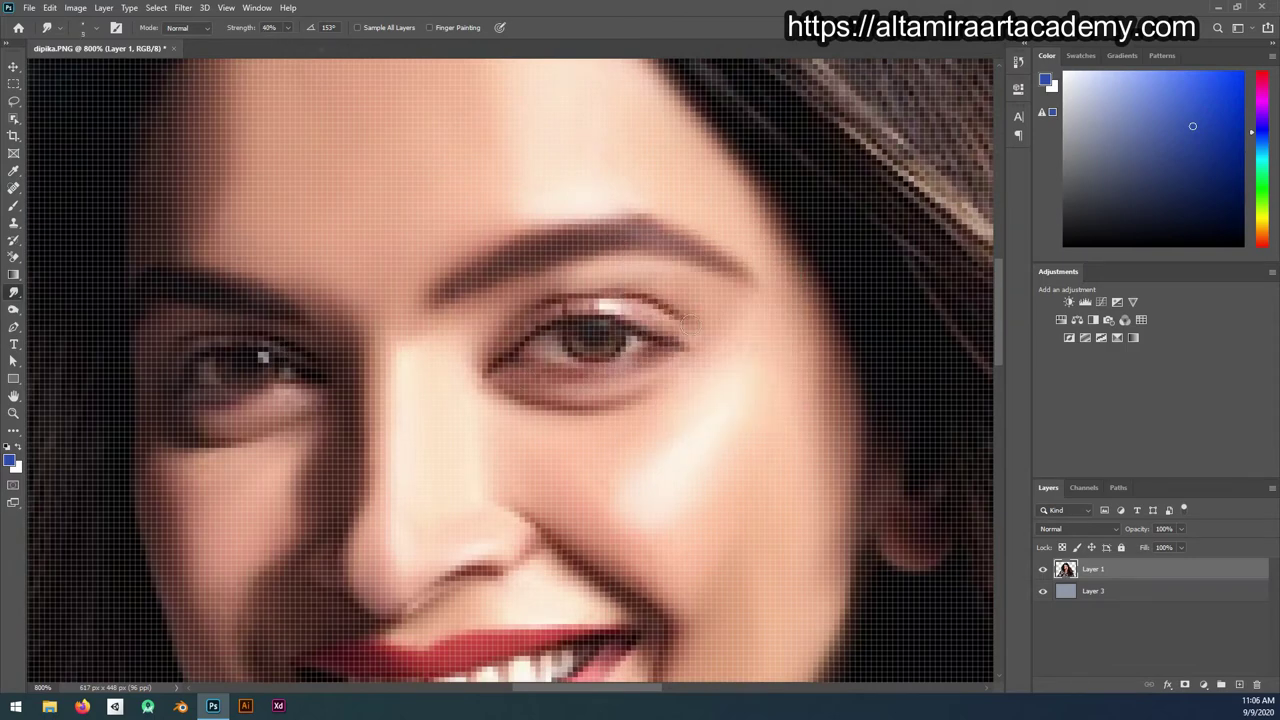
scroll(484, 333, down, 1)
drag(726, 386, 518, 532)
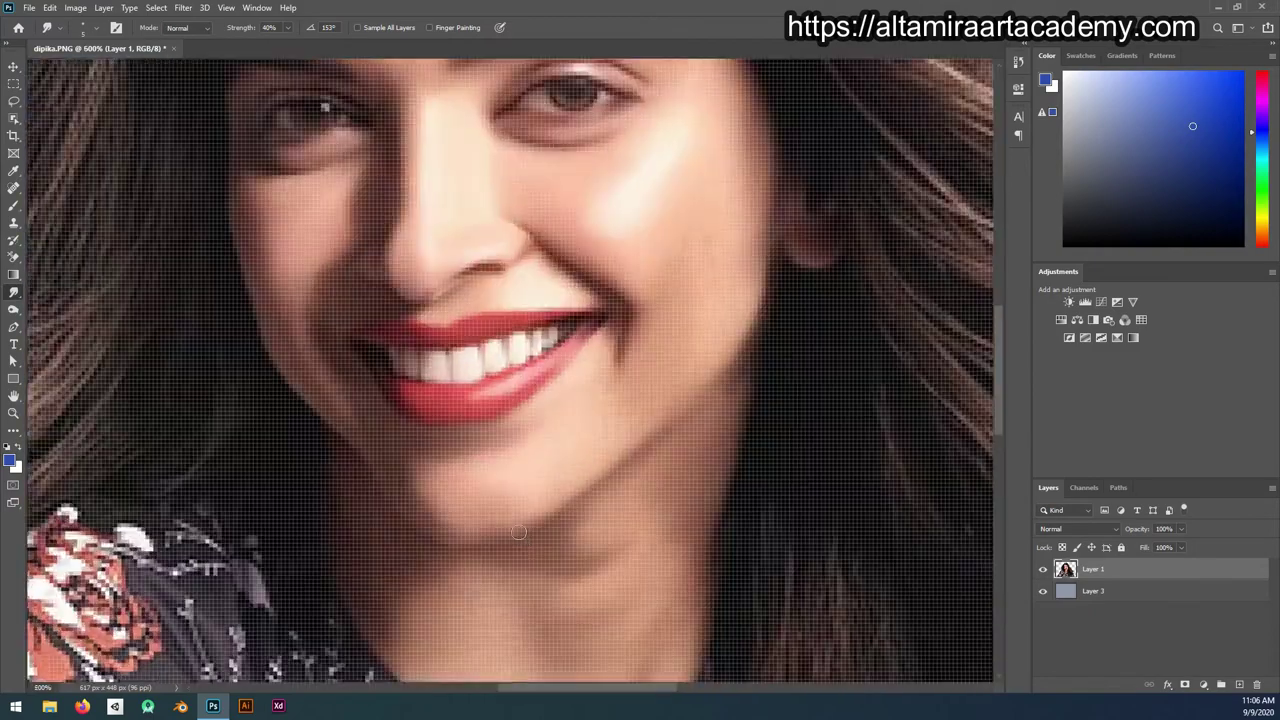
Step: Zoom out and smudge the blouse below the neckline into downward streaks
key(ctrl+minus)
key(ctrl+minus)
key(ctrl+minus)
right_click(470, 443)
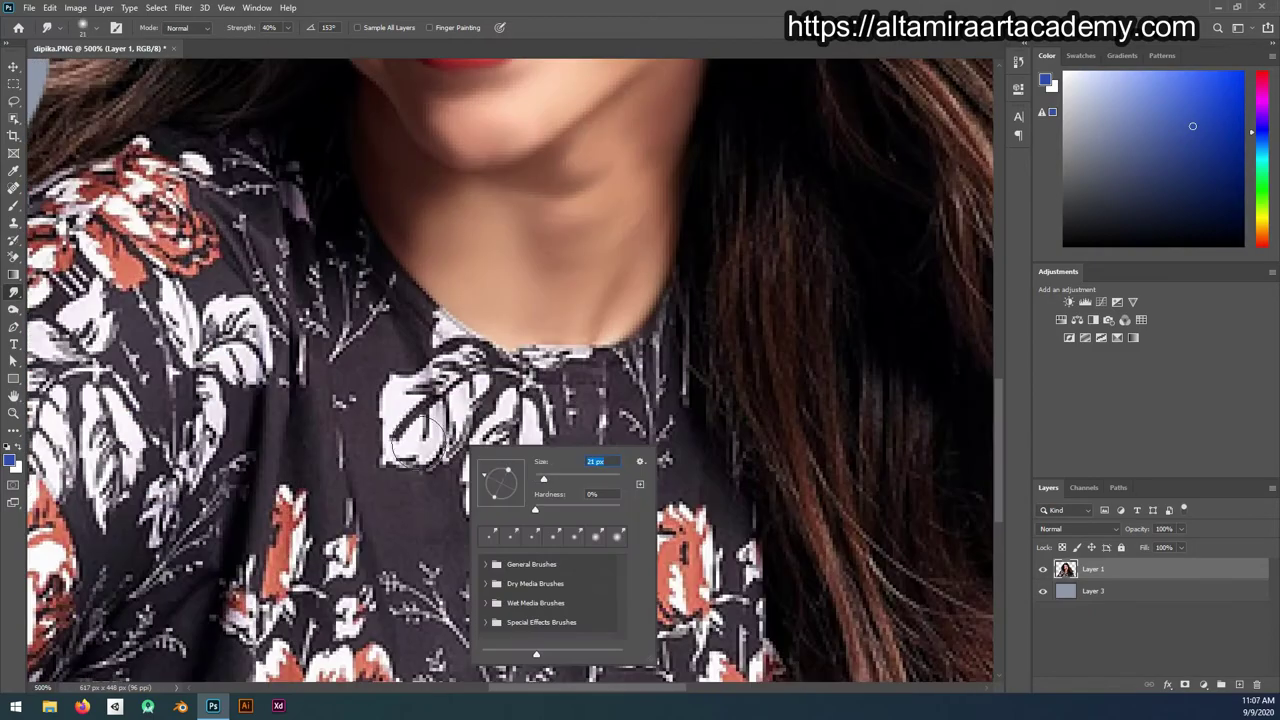
key(6)
mouse_move(440, 380)
mouse_down()
mouse_move(470, 450)
mouse_move(606, 540)
mouse_up()
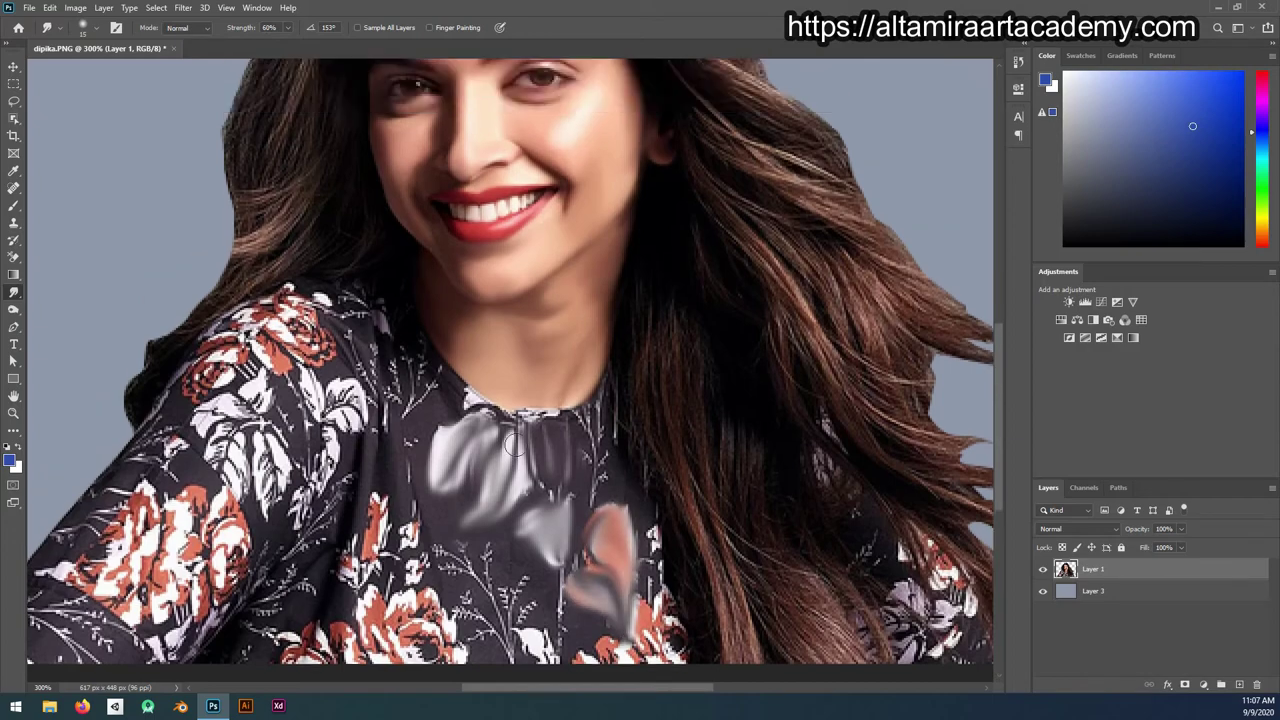
drag(625, 480, 510, 340)
drag(550, 380, 565, 580)
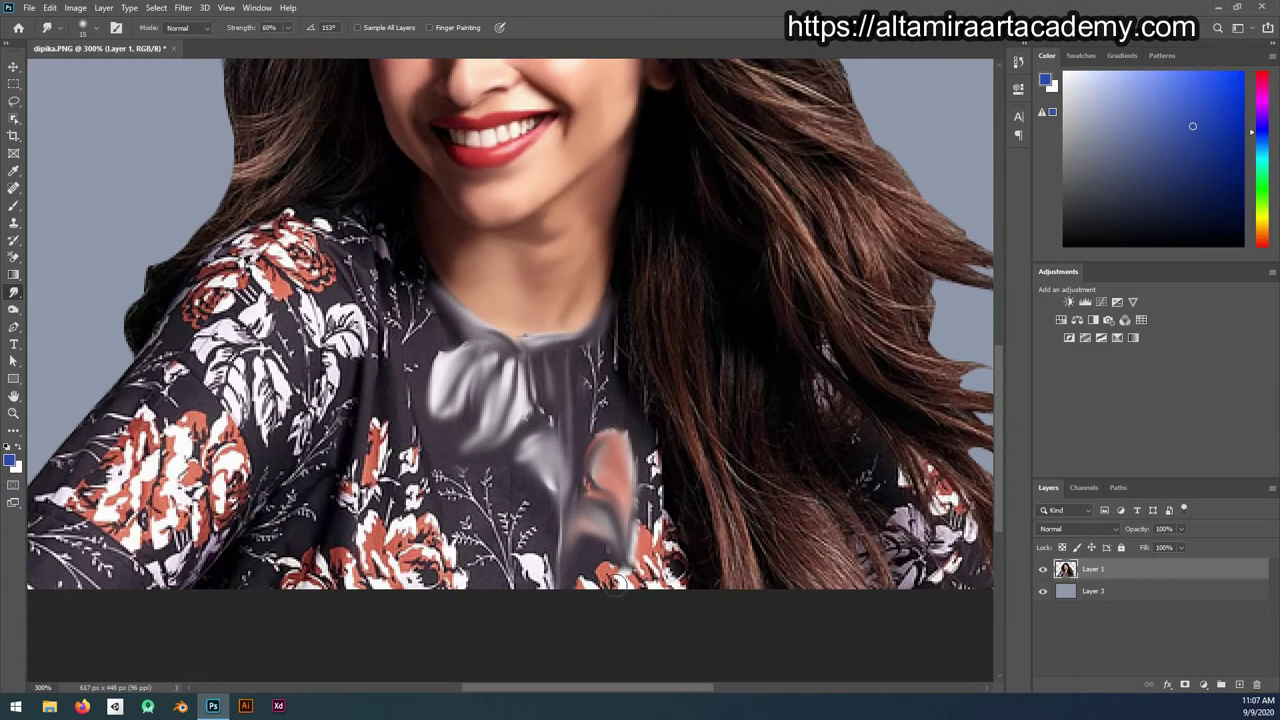
mouse_move(630, 450)
mouse_down()
mouse_move(669, 554)
mouse_move(620, 440)
mouse_up()
Step: Streak the left sleeve and lower blouse flowers into soft grey and pink strokes
scroll(110, 537, down, 1)
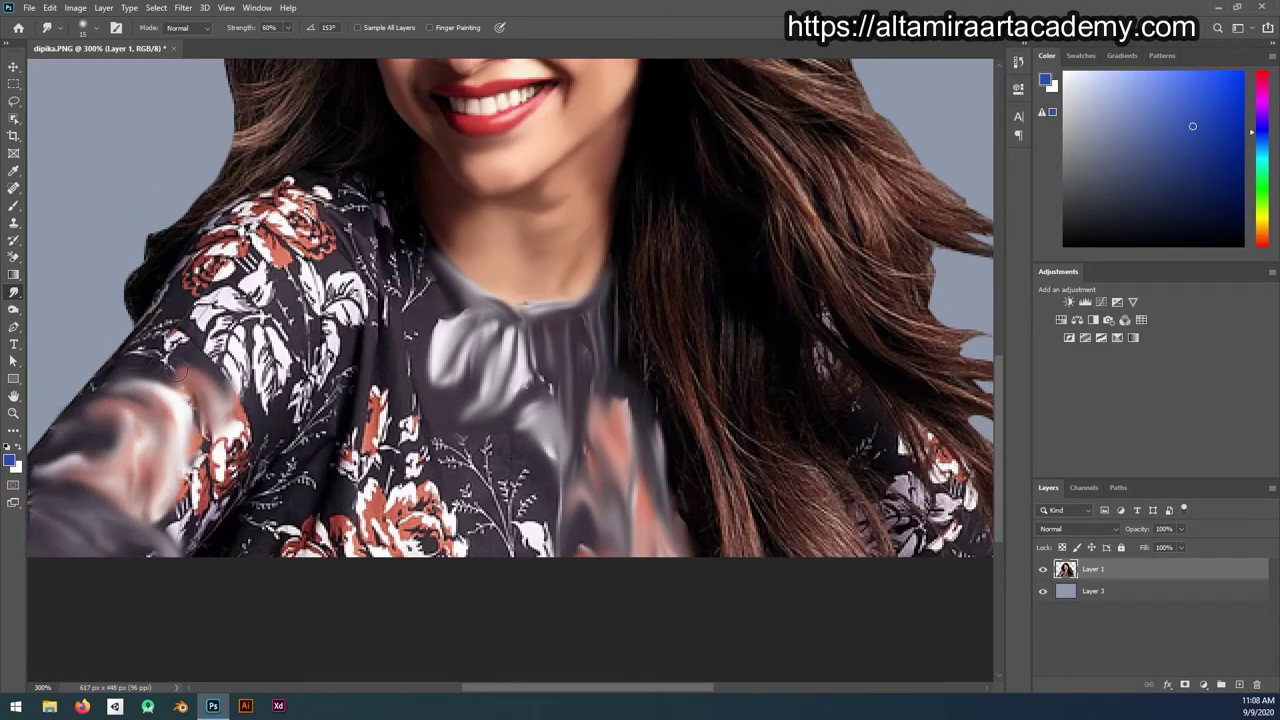
drag(178, 370, 200, 520)
scroll(150, 480, up, 1)
scroll(150, 480, up, 3)
scroll(144, 461, down, 2)
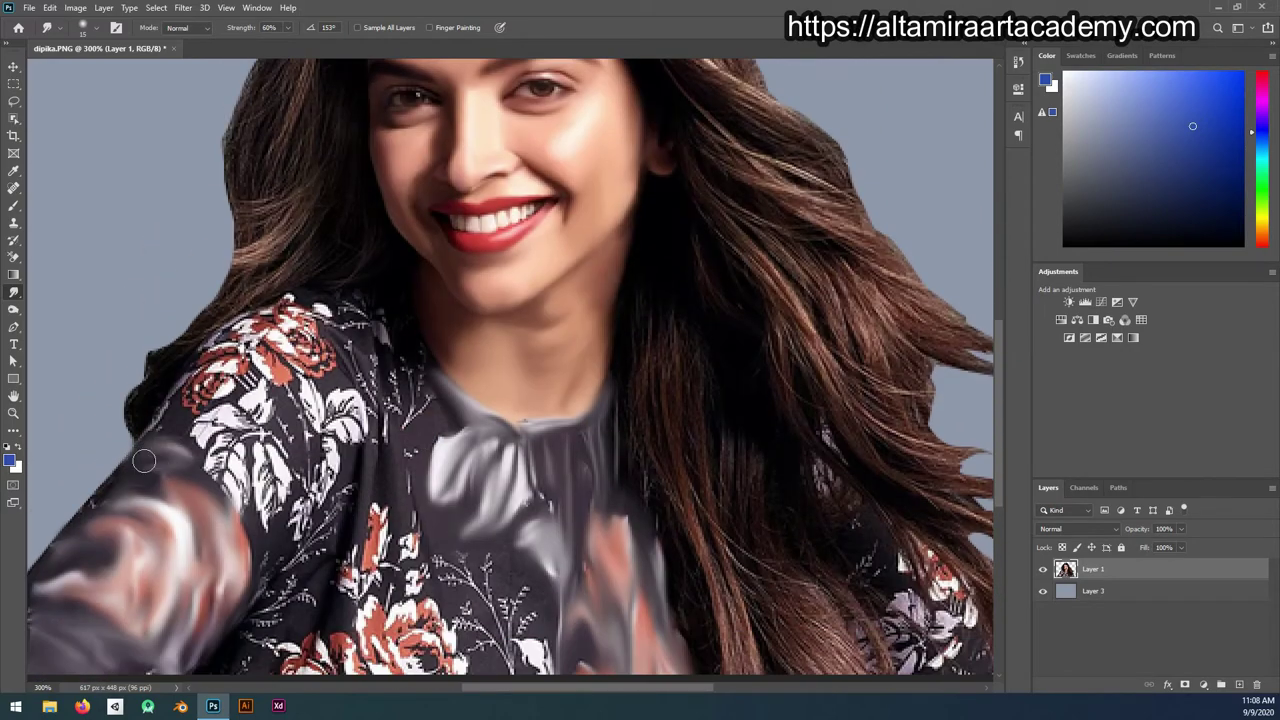
mouse_move(144, 461)
mouse_down()
mouse_move(310, 520)
mouse_move(330, 340)
mouse_move(144, 444)
mouse_up()
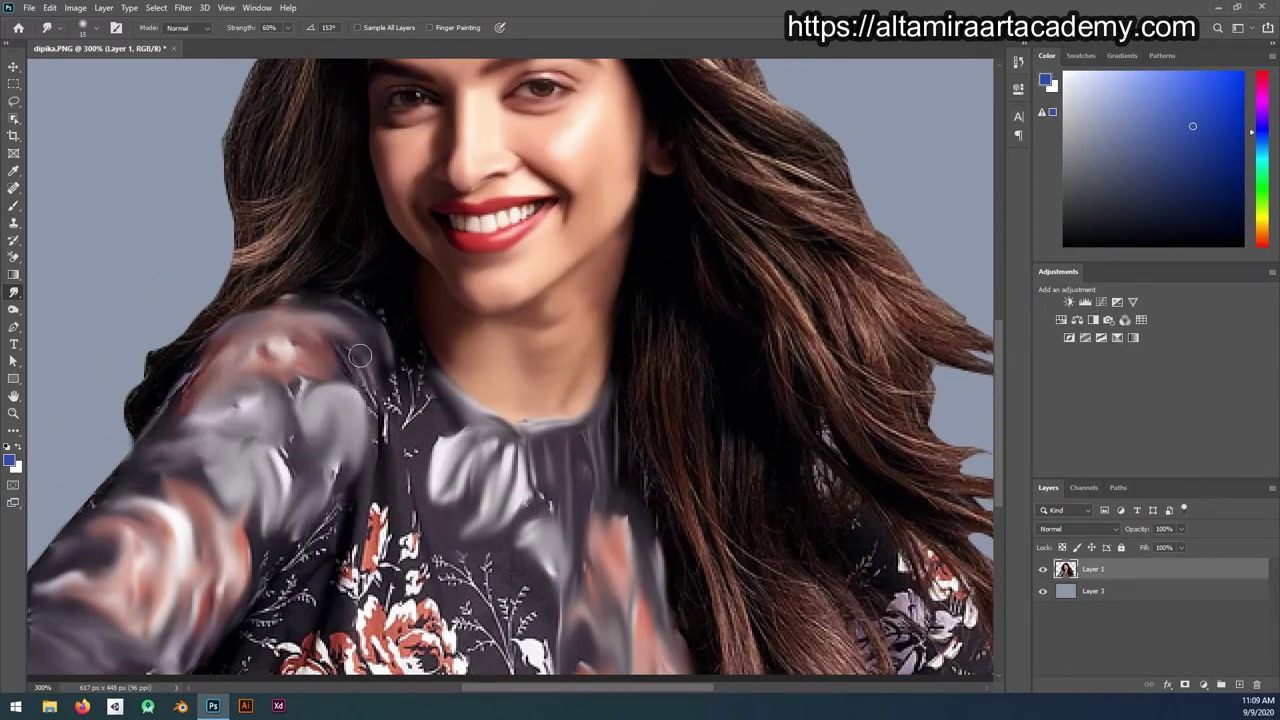
drag(360, 355, 416, 584)
scroll(416, 584, down, 3)
mouse_move(530, 500)
mouse_down()
mouse_move(401, 598)
mouse_move(370, 390)
mouse_up()
drag(319, 606, 337, 428)
Step: Pan up to the top of the hair and raise the smudge strength to 86%
scroll(530, 546, up, 1)
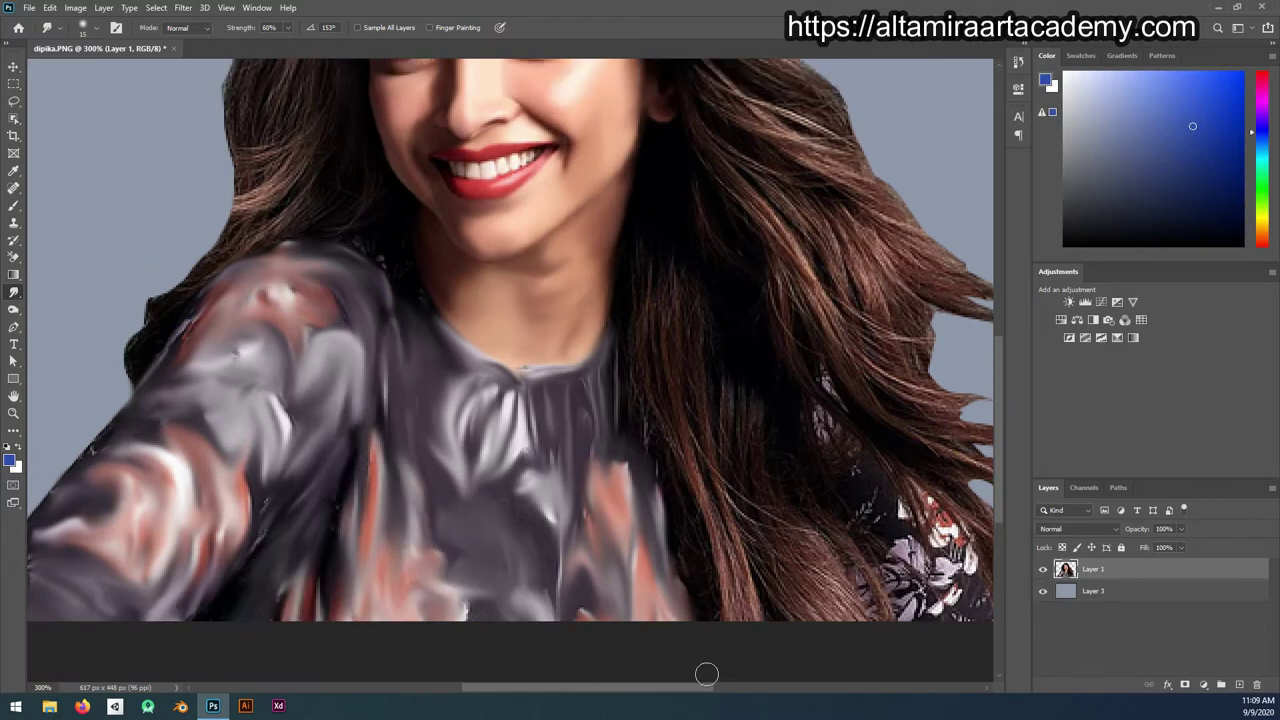
scroll(706, 674, right, 5)
scroll(370, 568, down, 5)
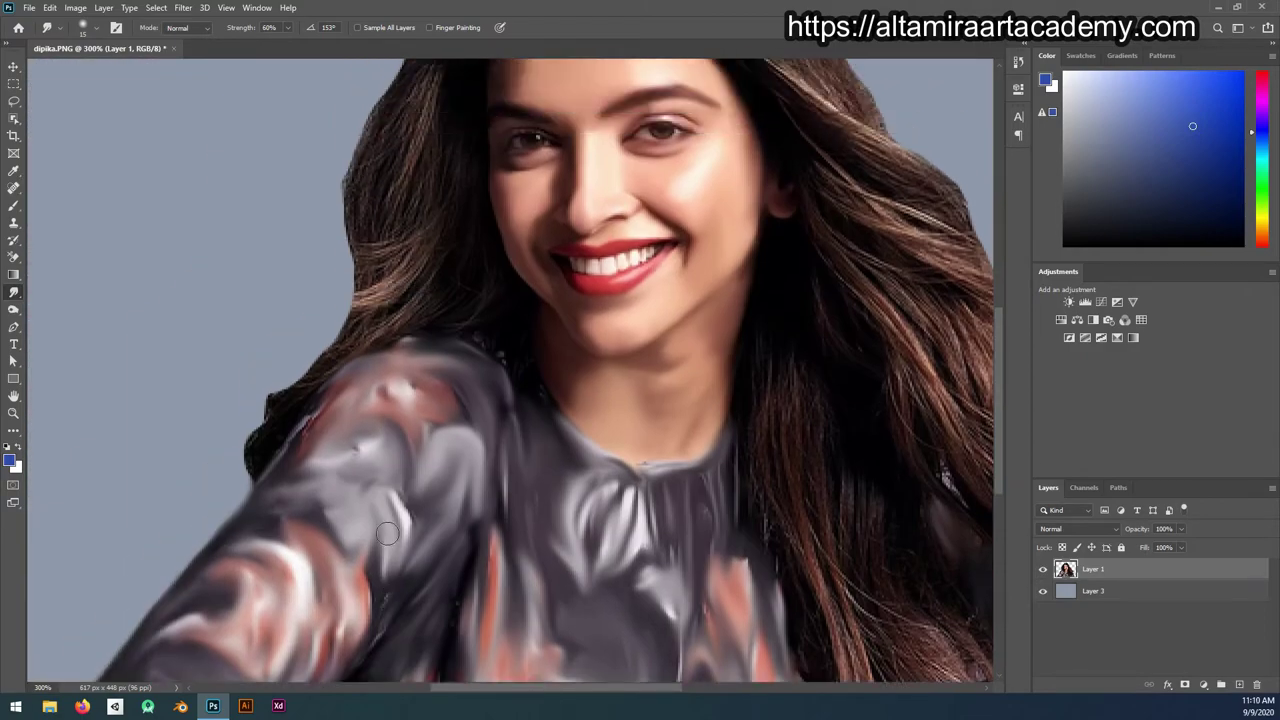
scroll(438, 424, up, 5)
scroll(686, 586, right, 3)
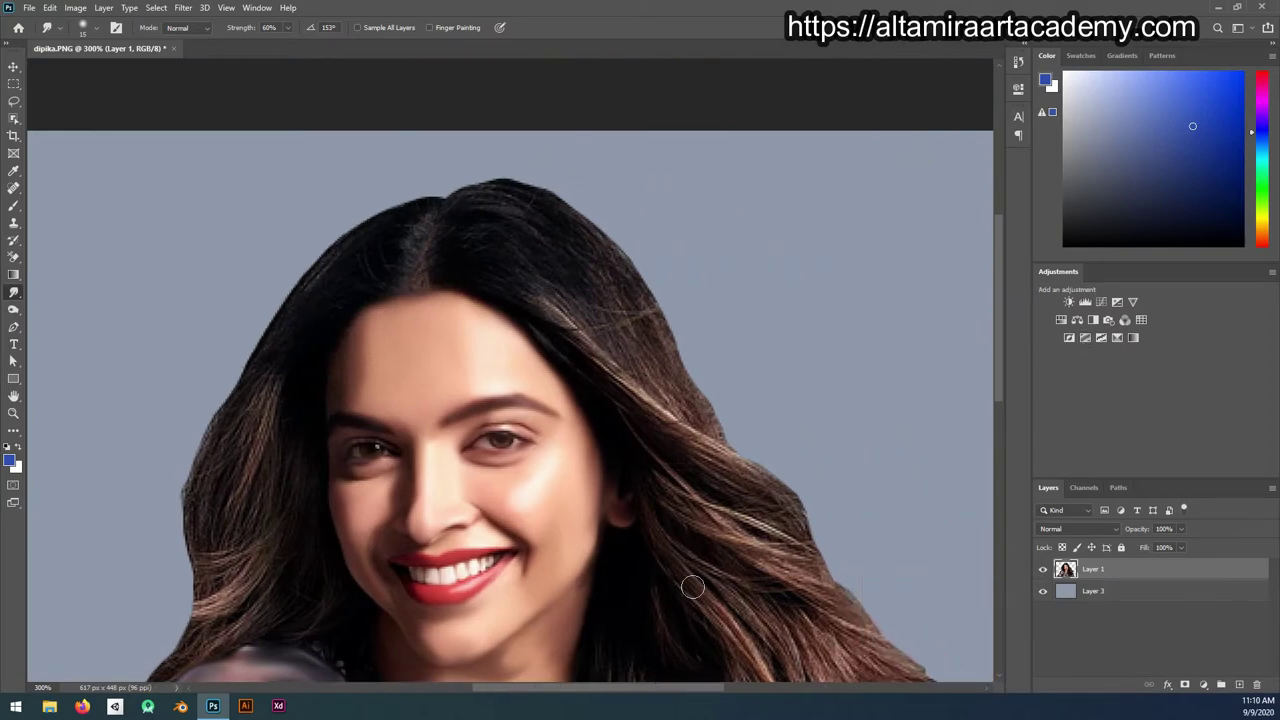
right_click(440, 305)
key(Escape)
scroll(839, 386, up, 2)
click(288, 28)
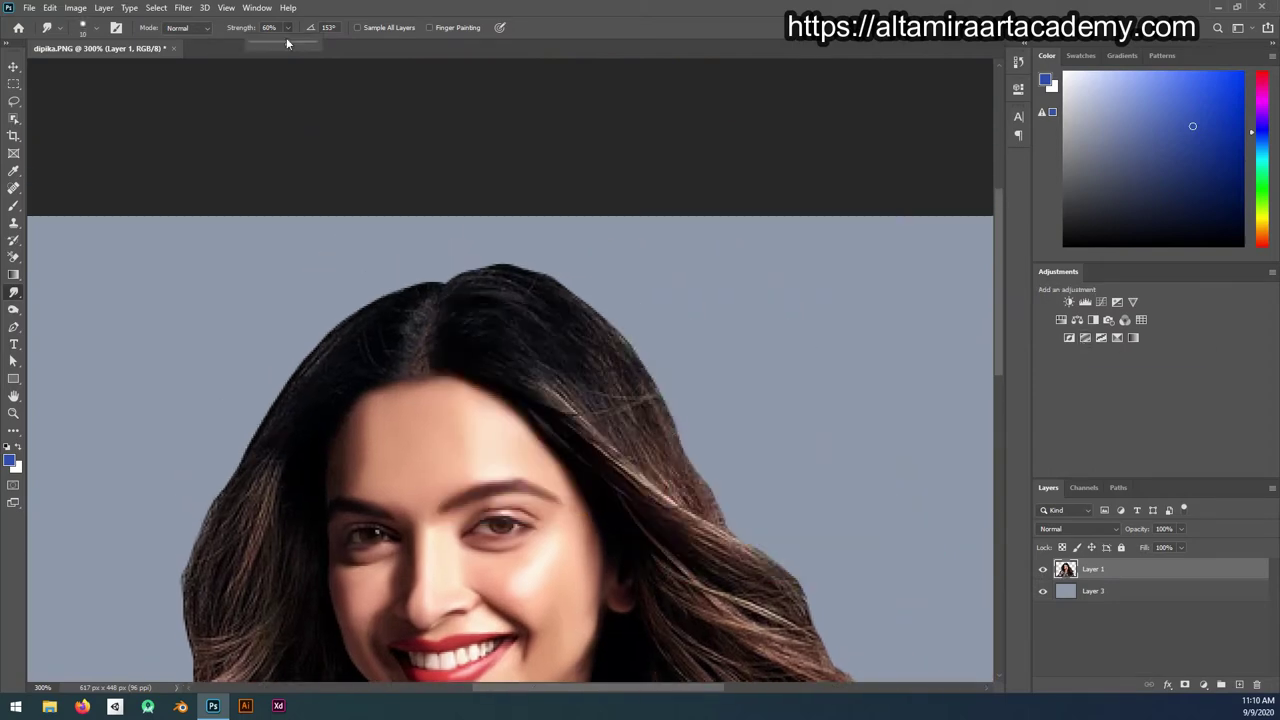
right_click(630, 369)
key(Escape)
Step: Smudge across the hair parting and smooth the upper-left hair edge
scroll(234, 517, up, 3)
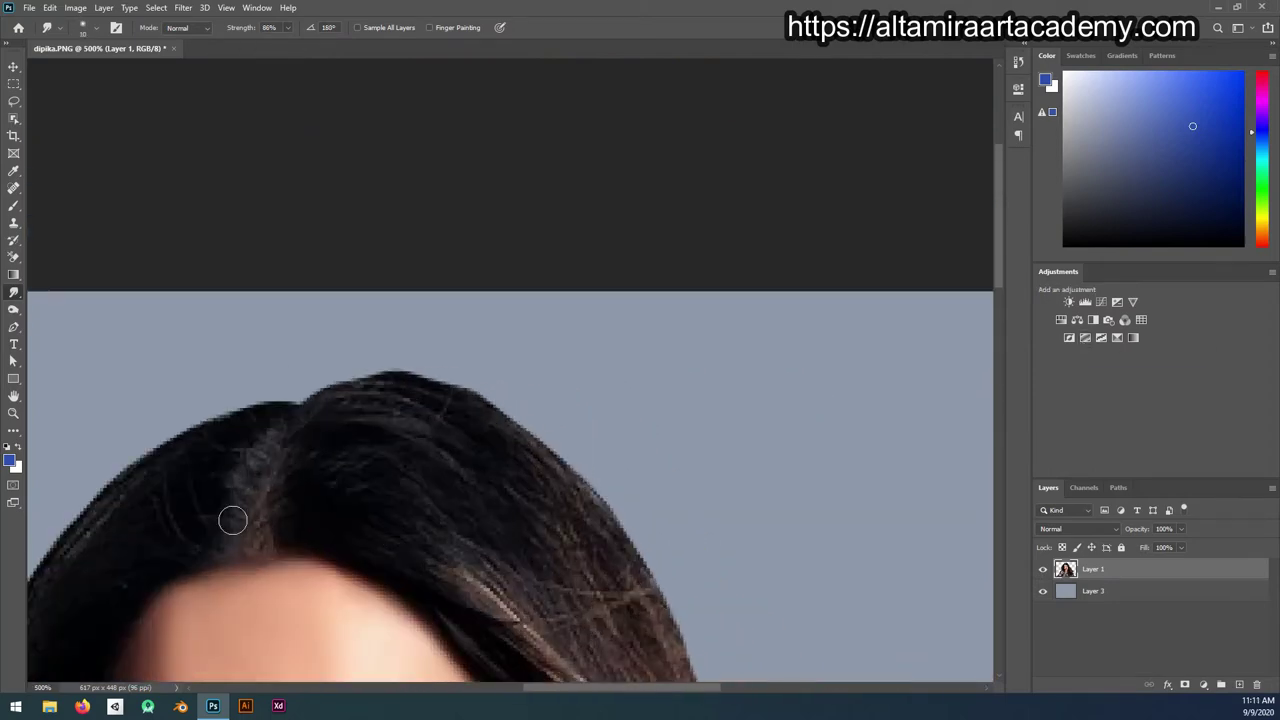
mouse_move(234, 517)
mouse_down()
mouse_move(586, 499)
mouse_move(655, 463)
mouse_up()
scroll(586, 499, down, 2)
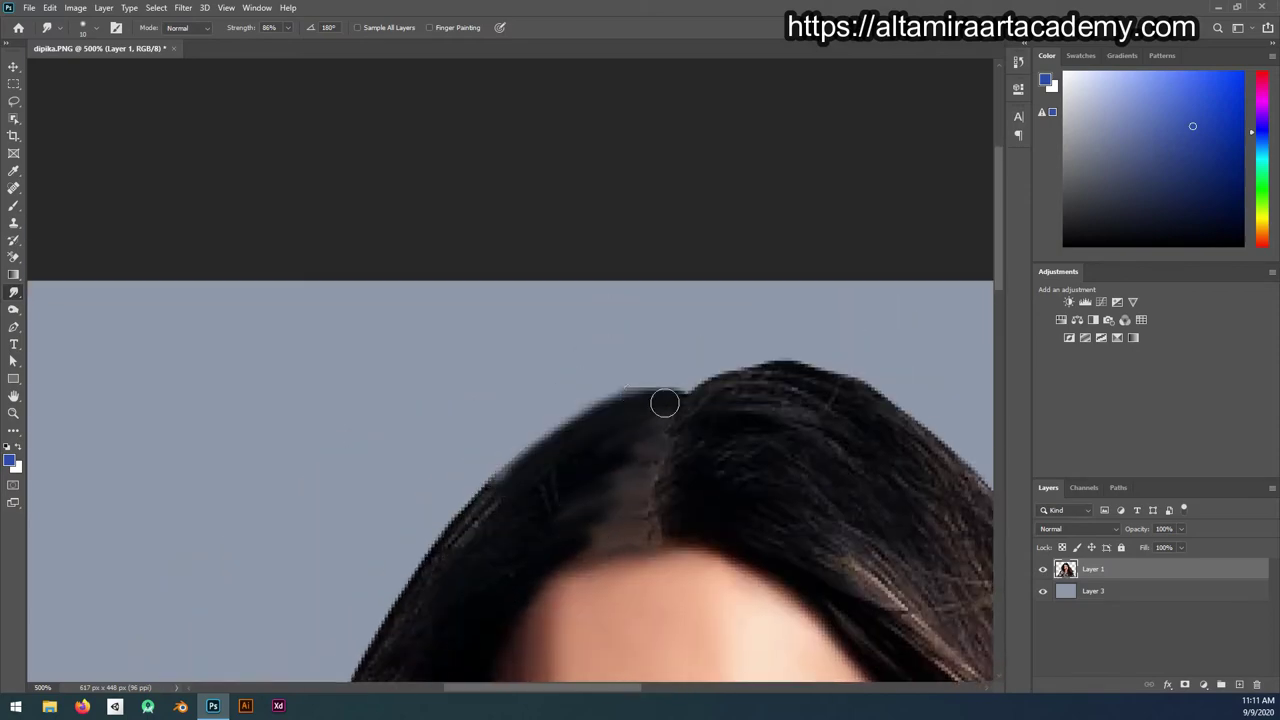
mouse_move(666, 400)
mouse_down()
mouse_move(560, 434)
mouse_move(534, 426)
mouse_move(432, 520)
mouse_up()
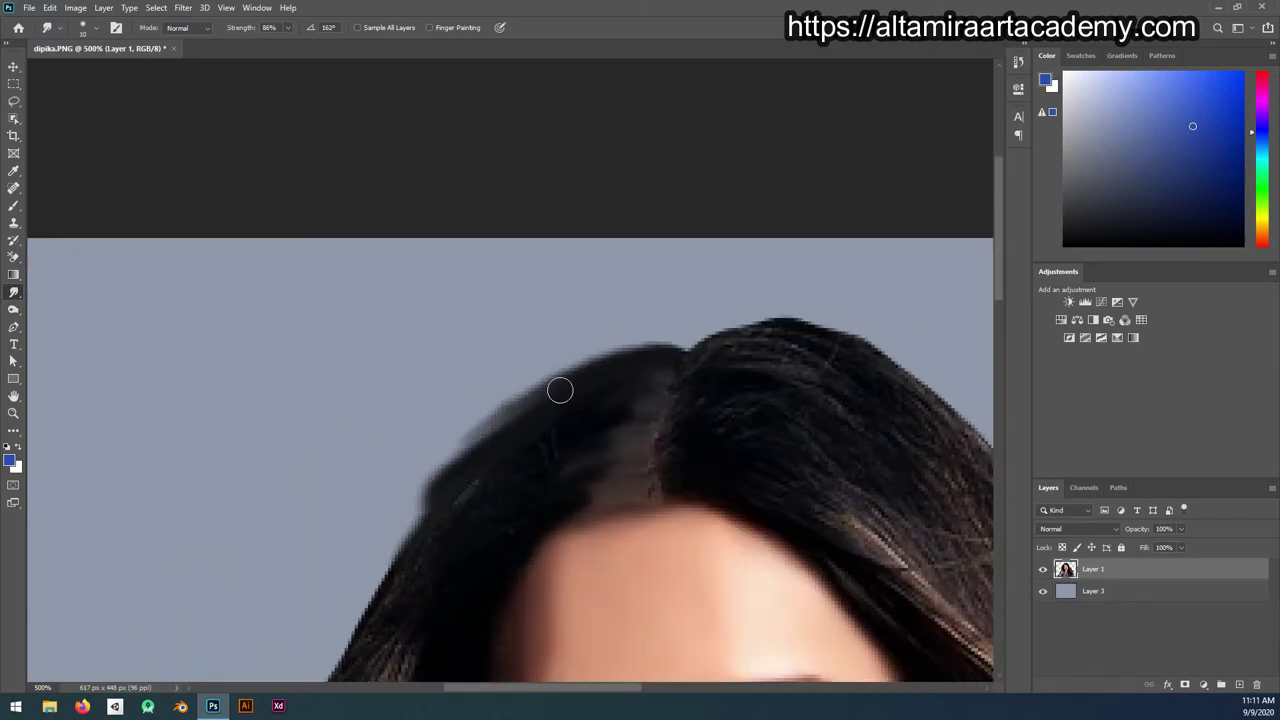
scroll(560, 390, down, 8)
scroll(466, 429, up, 6)
scroll(780, 522, down, 3)
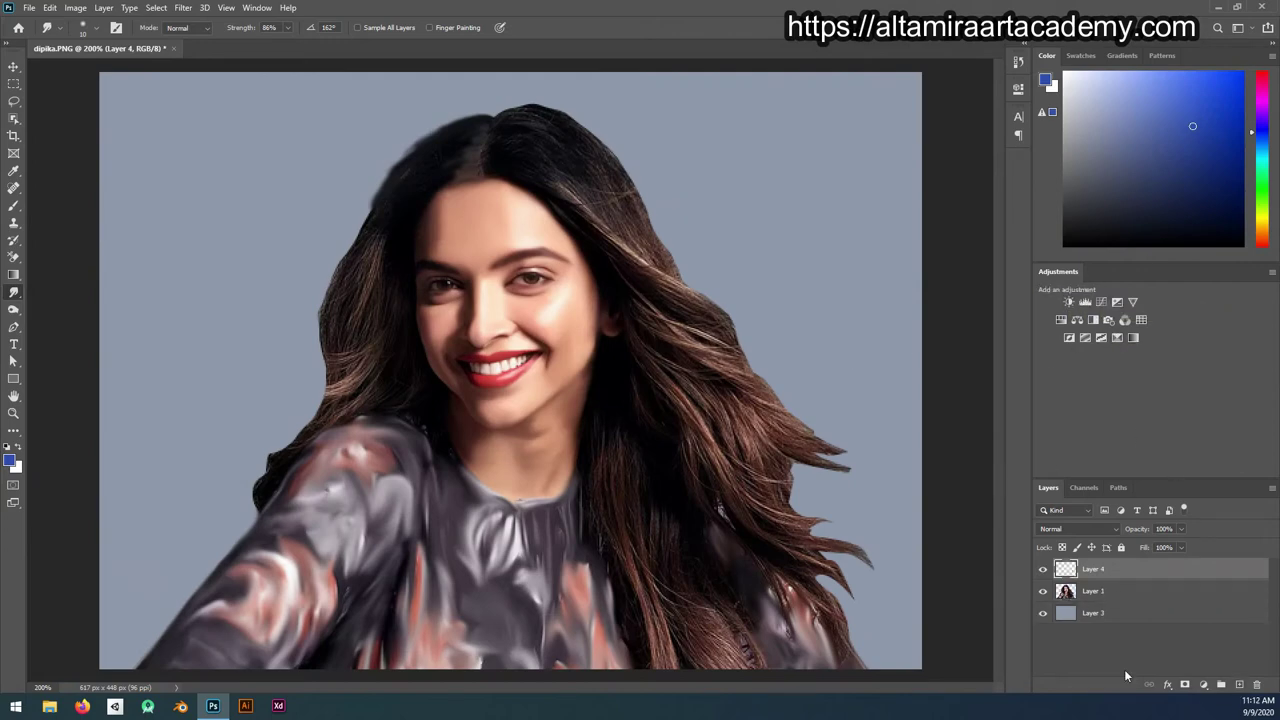
Step: Switch to the Brush tool with warm yellow and set the new layer to Lighten
key(b)
click(1260, 226)
click(1193, 80)
click(1078, 528)
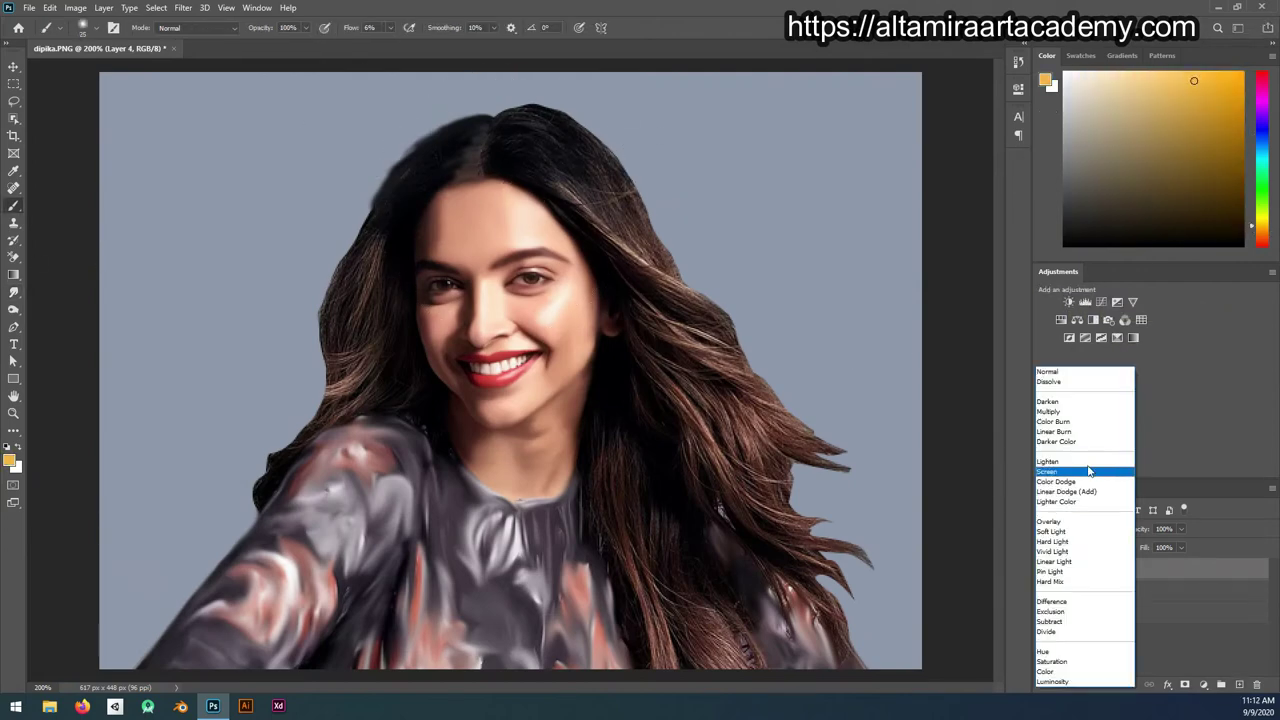
click(1060, 470)
Step: Paint yellow highlight streaks over the left and right hair strands, then pick a second tint
mouse_move(420, 145)
mouse_down()
mouse_move(366, 243)
mouse_move(330, 360)
mouse_up()
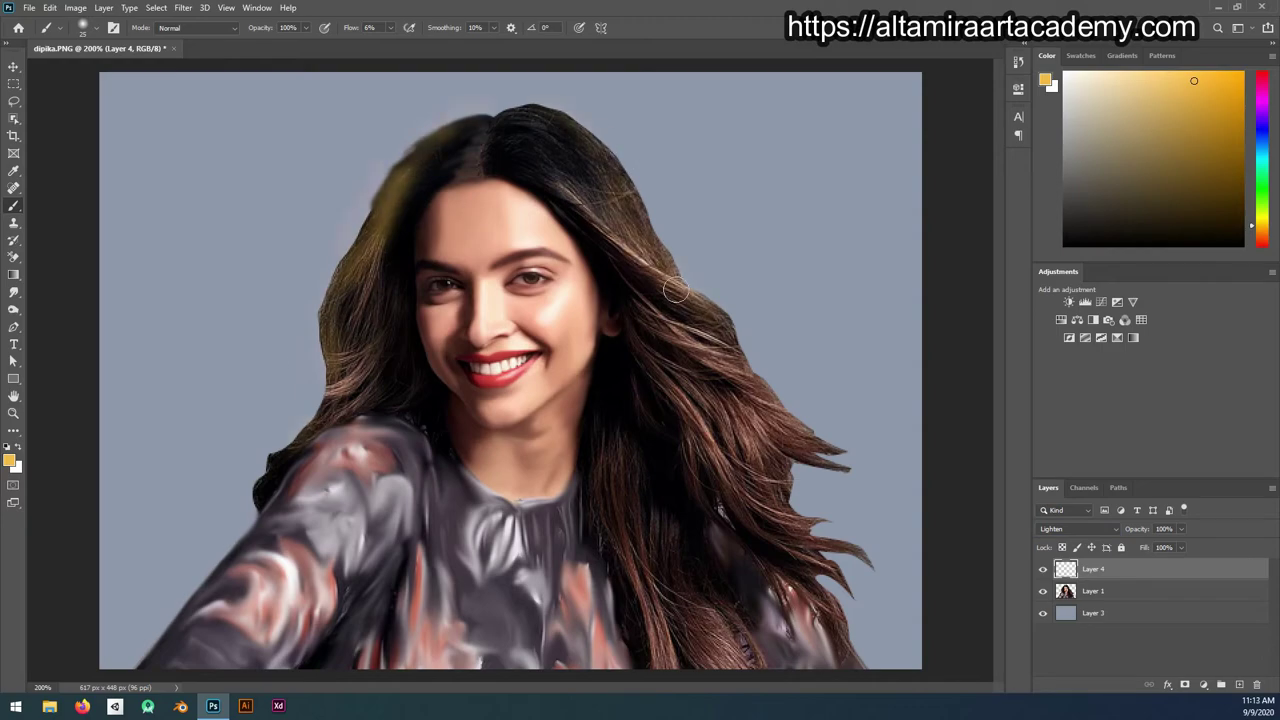
drag(676, 290, 775, 536)
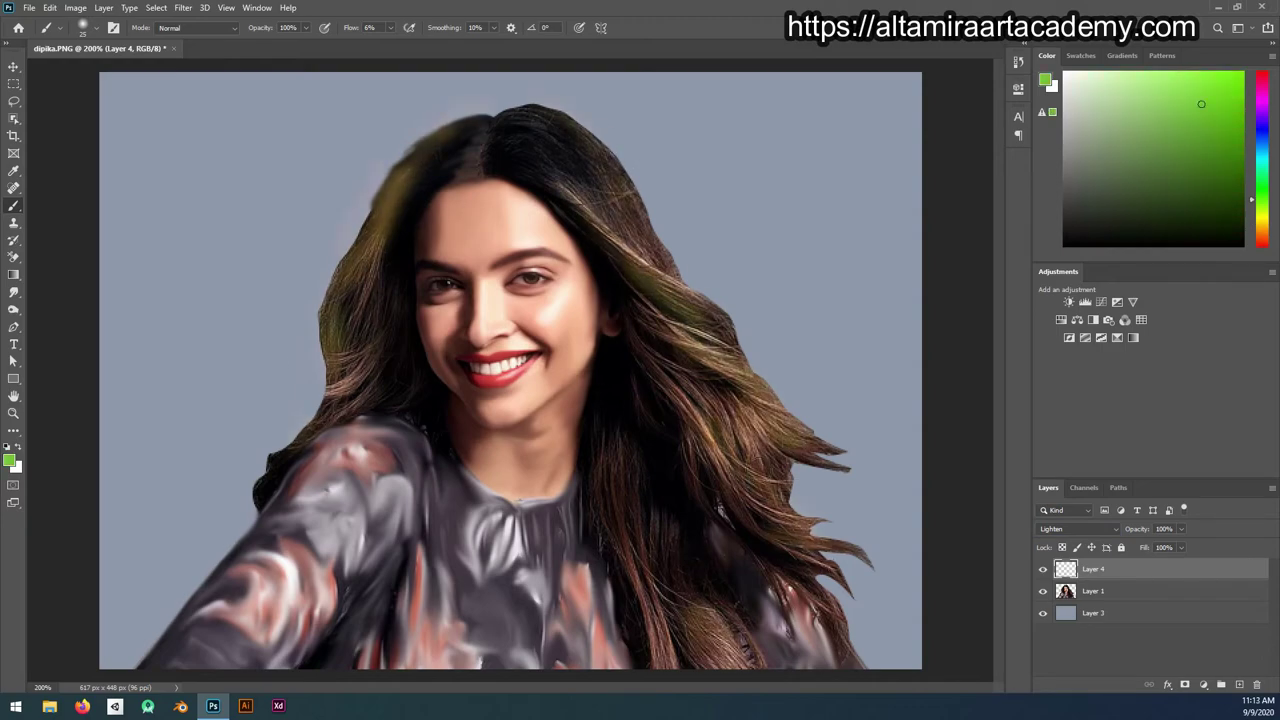
key(ctrl+plus)
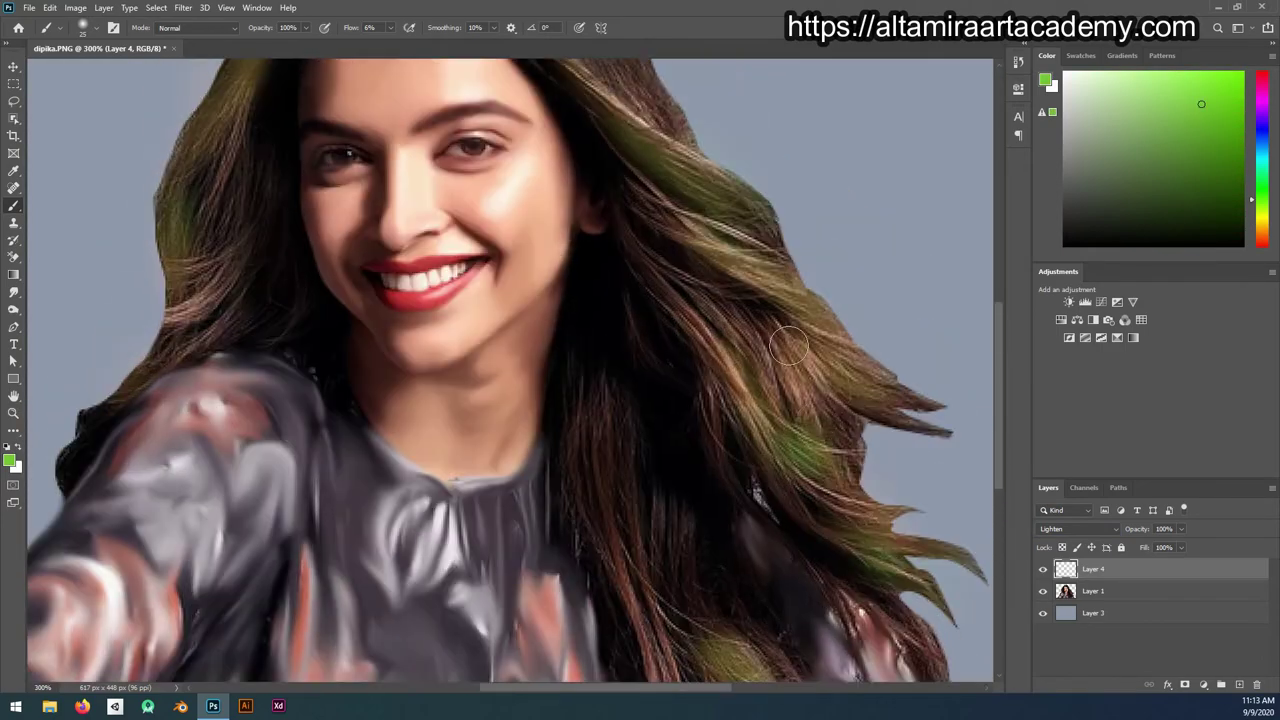
alt+click(828, 373)
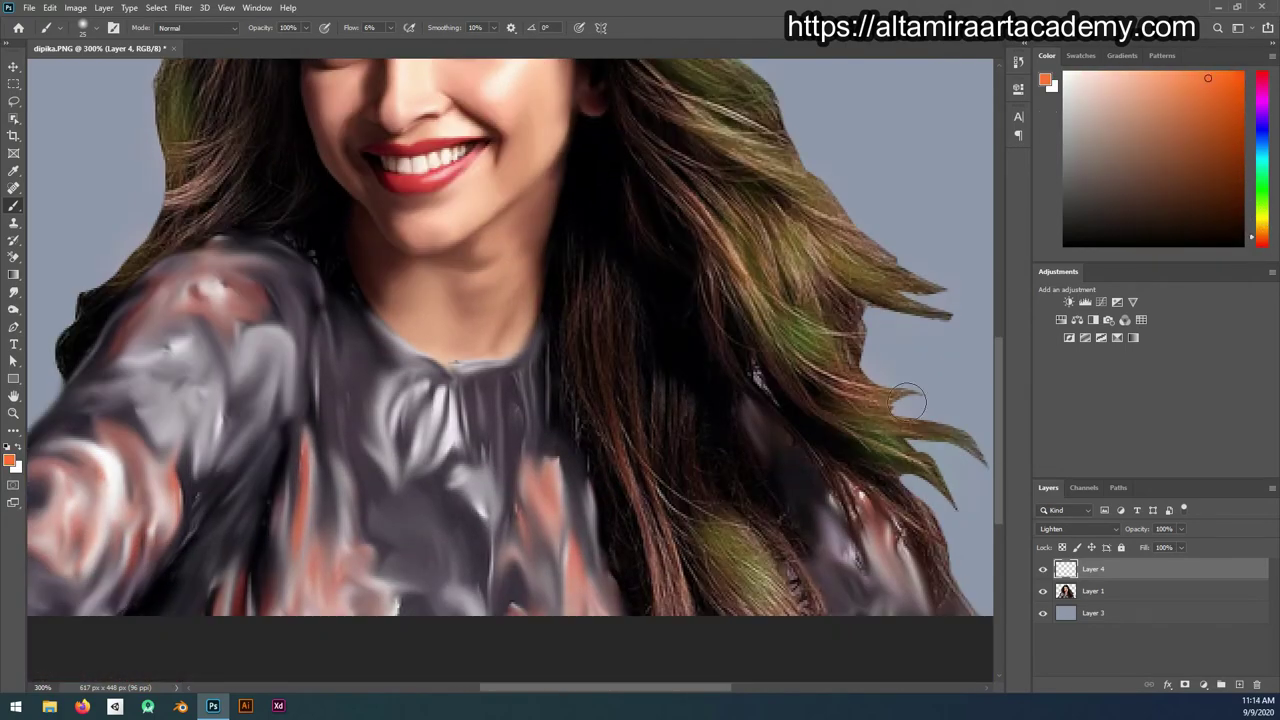
scroll(760, 568, down, 1)
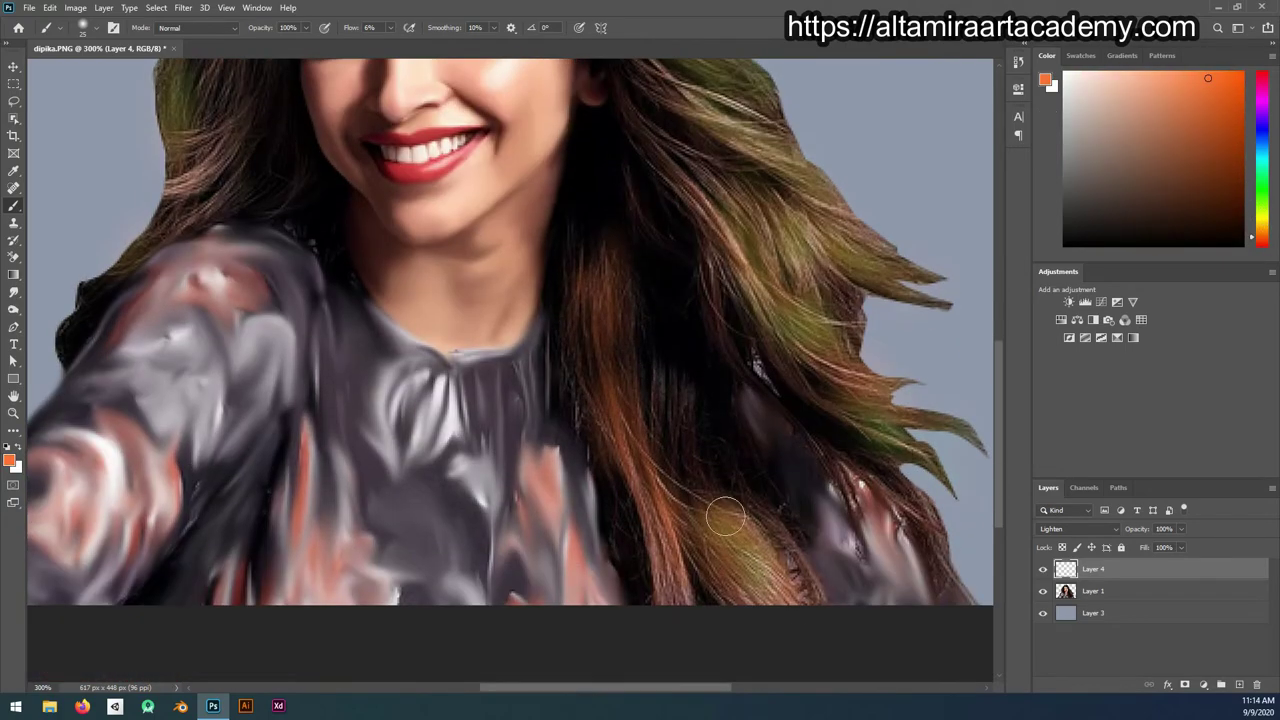
scroll(778, 378, up, 3)
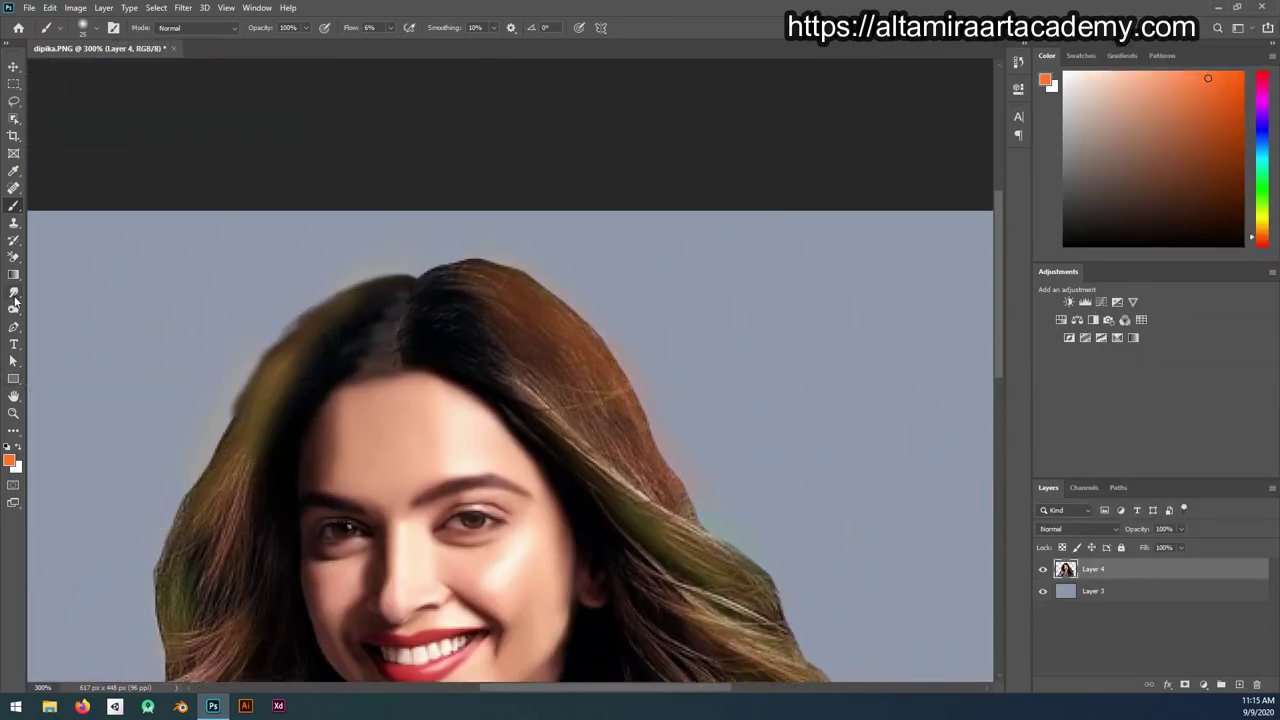
Step: Smudge the tinted hair and patterned top on Layer 4 into soft, flowing strands, ending on Layer 3
right_click(617, 461)
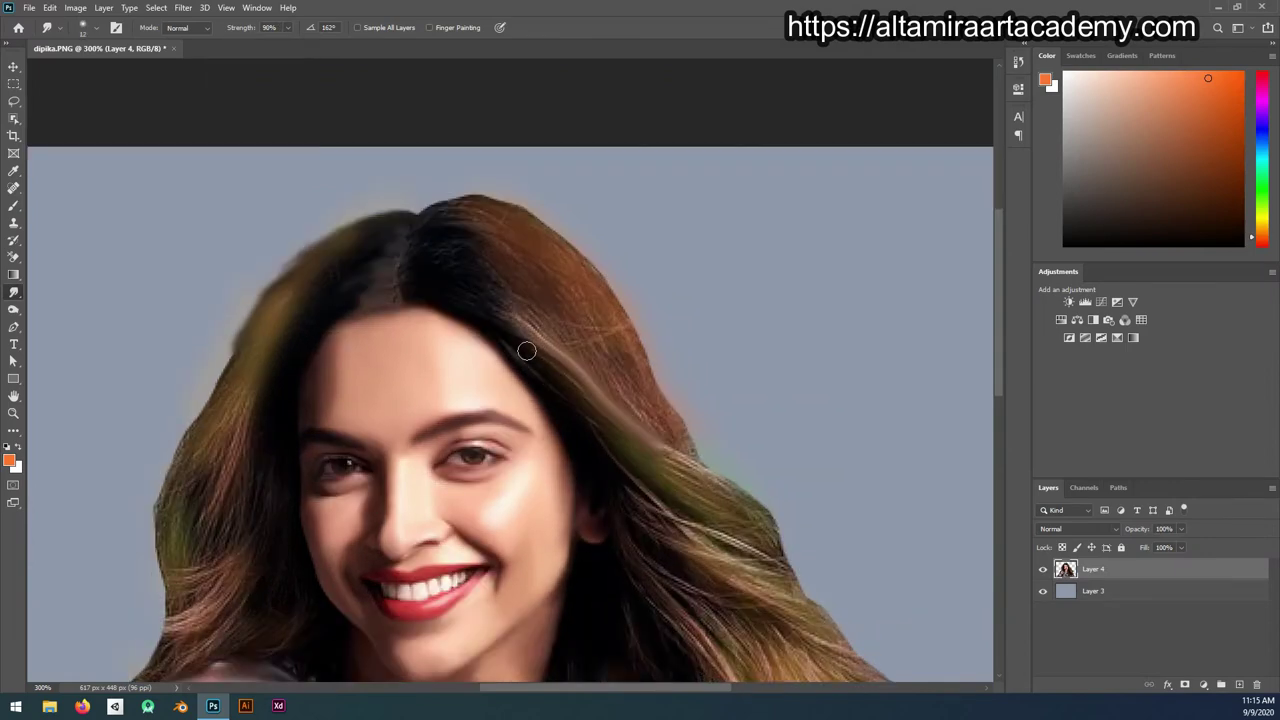
scroll(651, 430, down, 5)
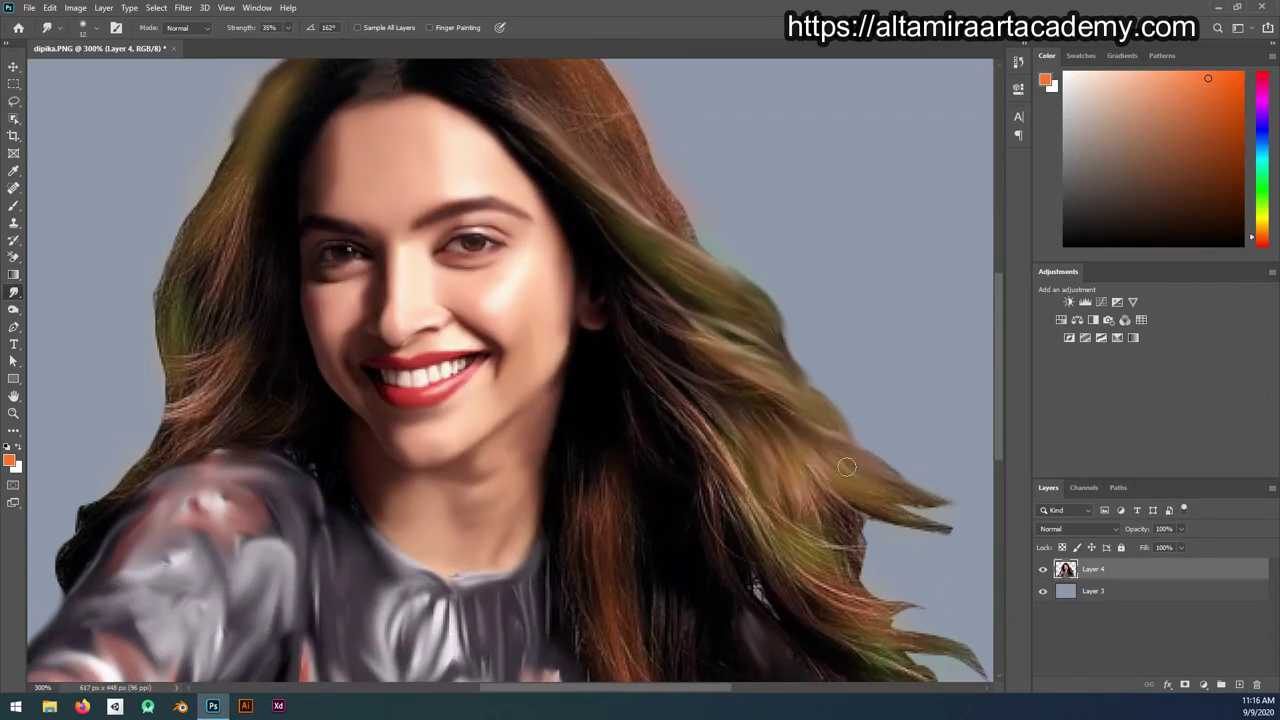
scroll(846, 467, down, 1)
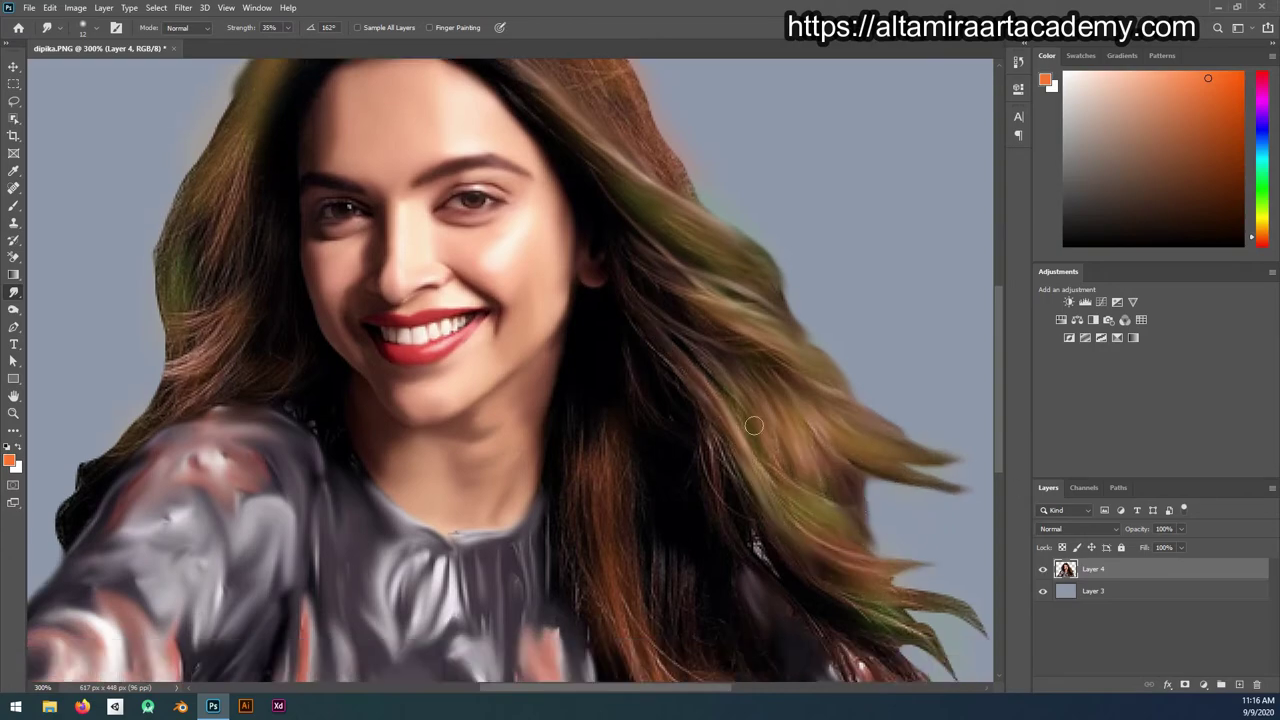
scroll(754, 426, down, 1)
scroll(757, 557, right, 2)
scroll(792, 600, right, 2)
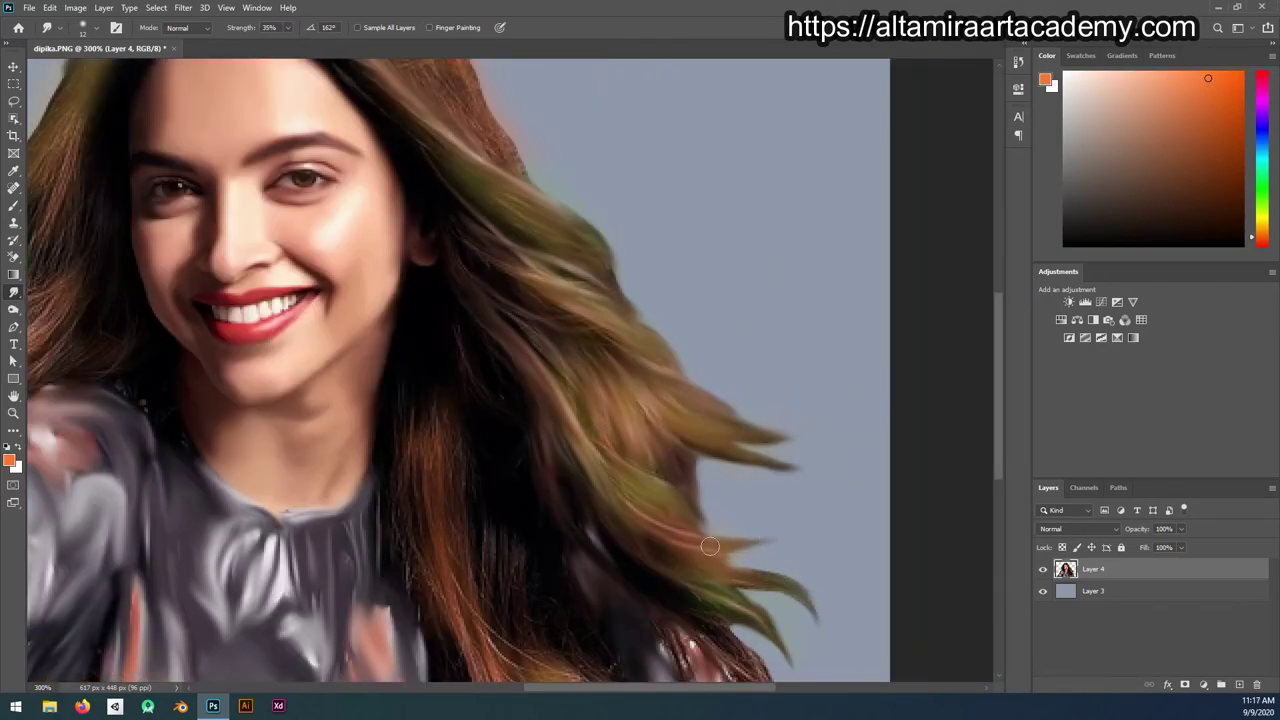
scroll(710, 548, down, 1)
scroll(711, 551, down, 1)
scroll(590, 515, up, 5)
scroll(590, 515, up, 3)
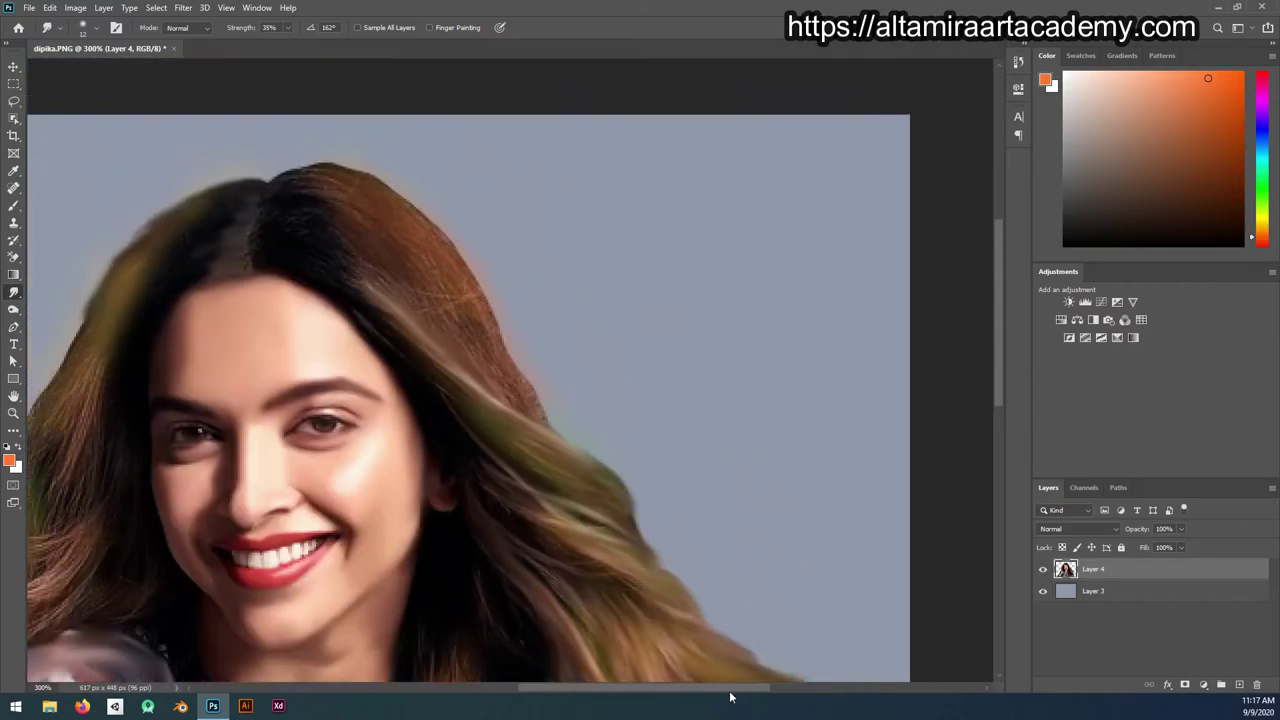
scroll(383, 248, up, 1)
scroll(383, 248, left, 2)
scroll(420, 330, up, 2)
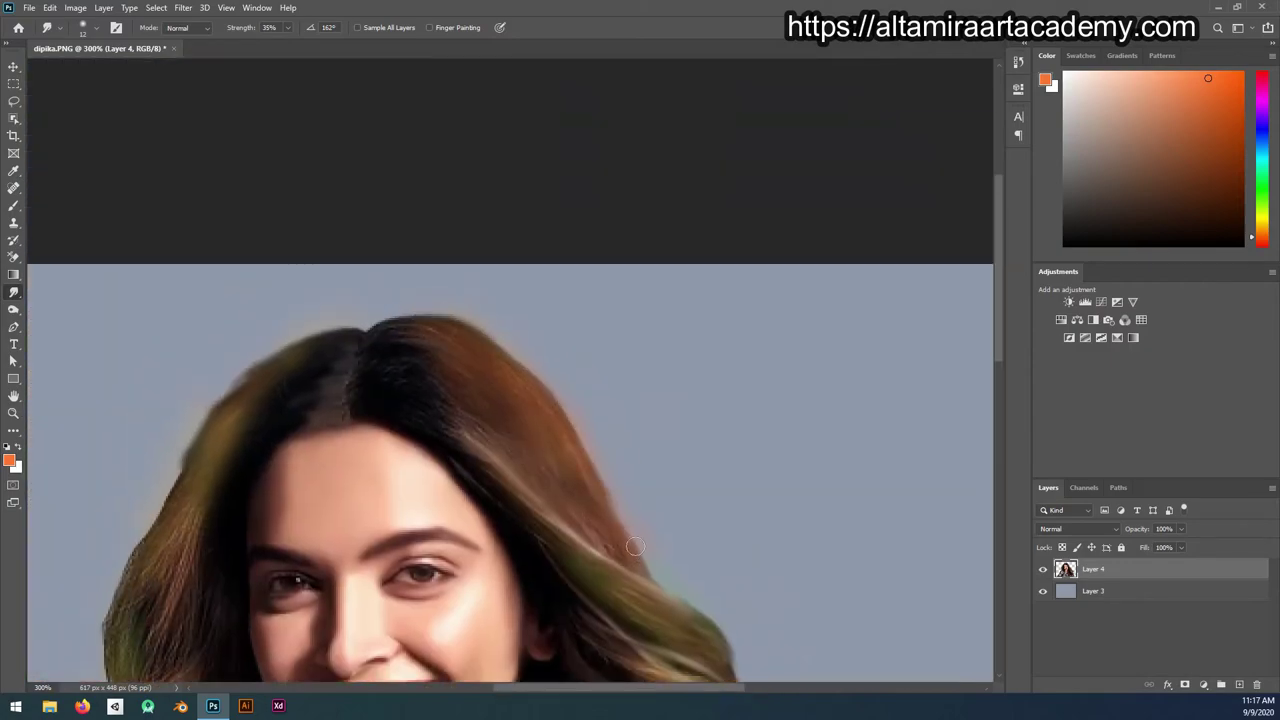
scroll(640, 640, down, 5)
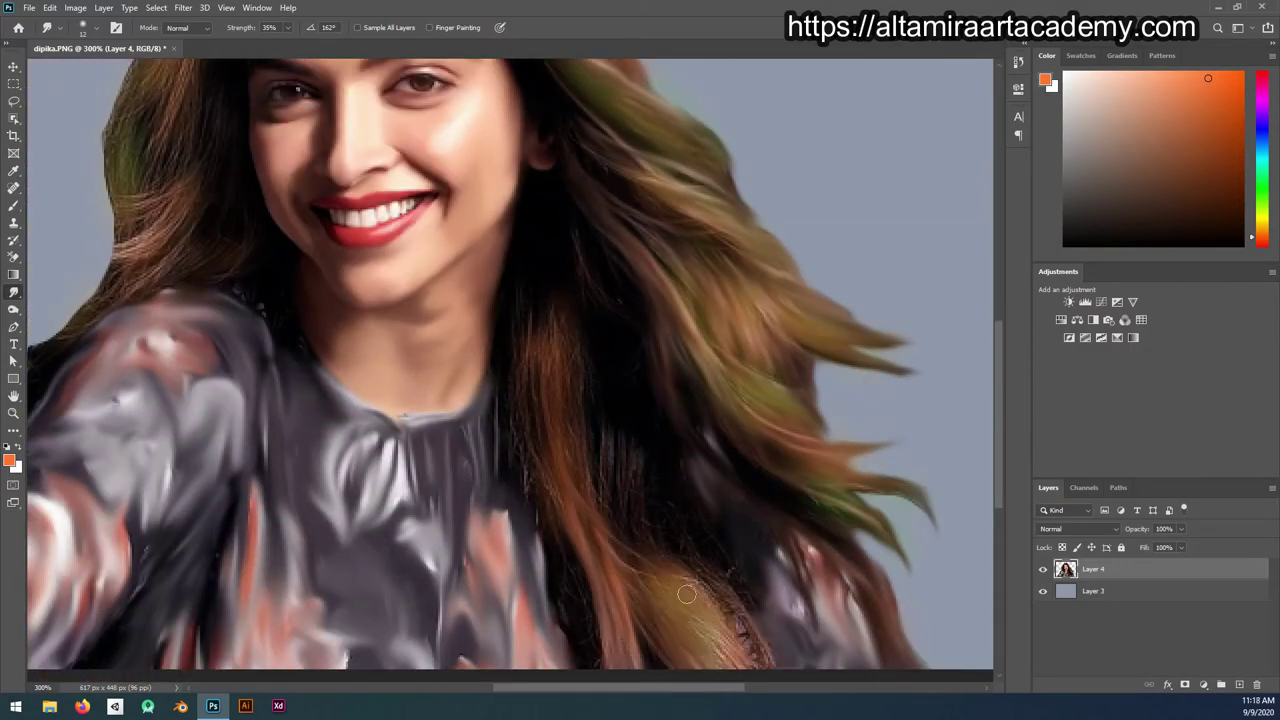
scroll(764, 632, up, 3)
scroll(586, 531, up, 1)
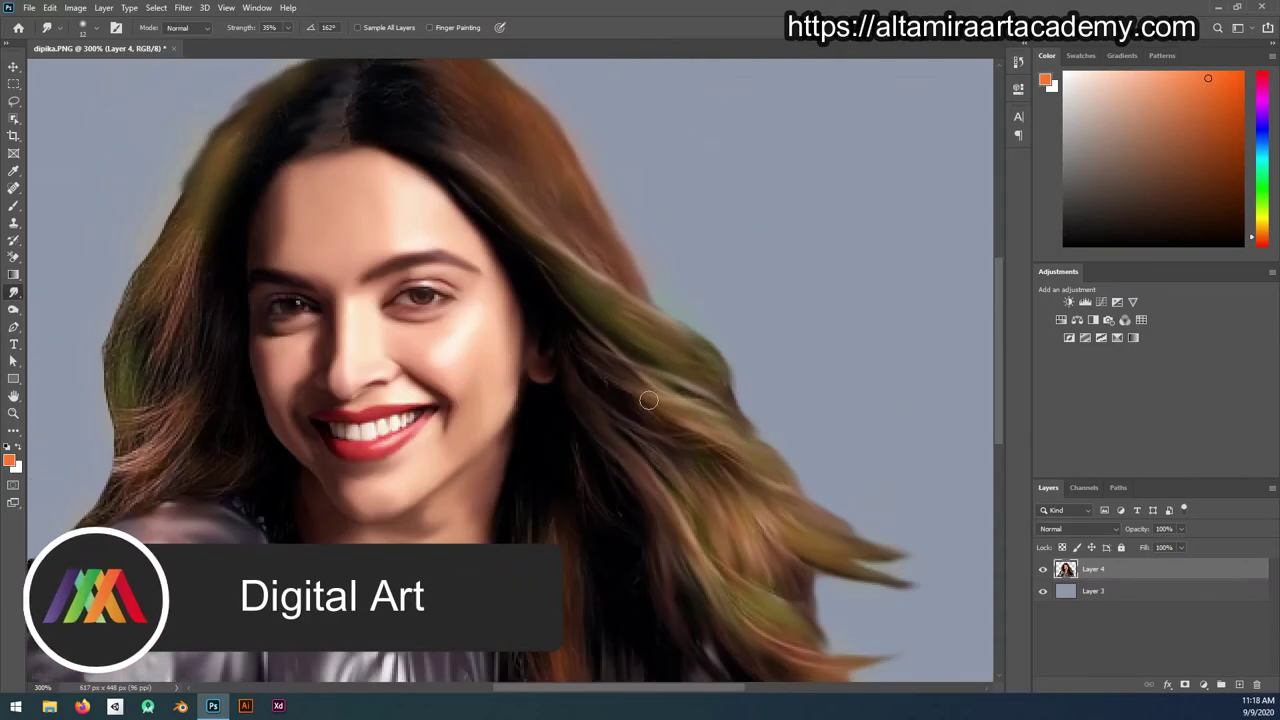
scroll(732, 545, down, 1)
scroll(732, 545, down, 3)
scroll(628, 286, up, 5)
scroll(628, 286, left, 4)
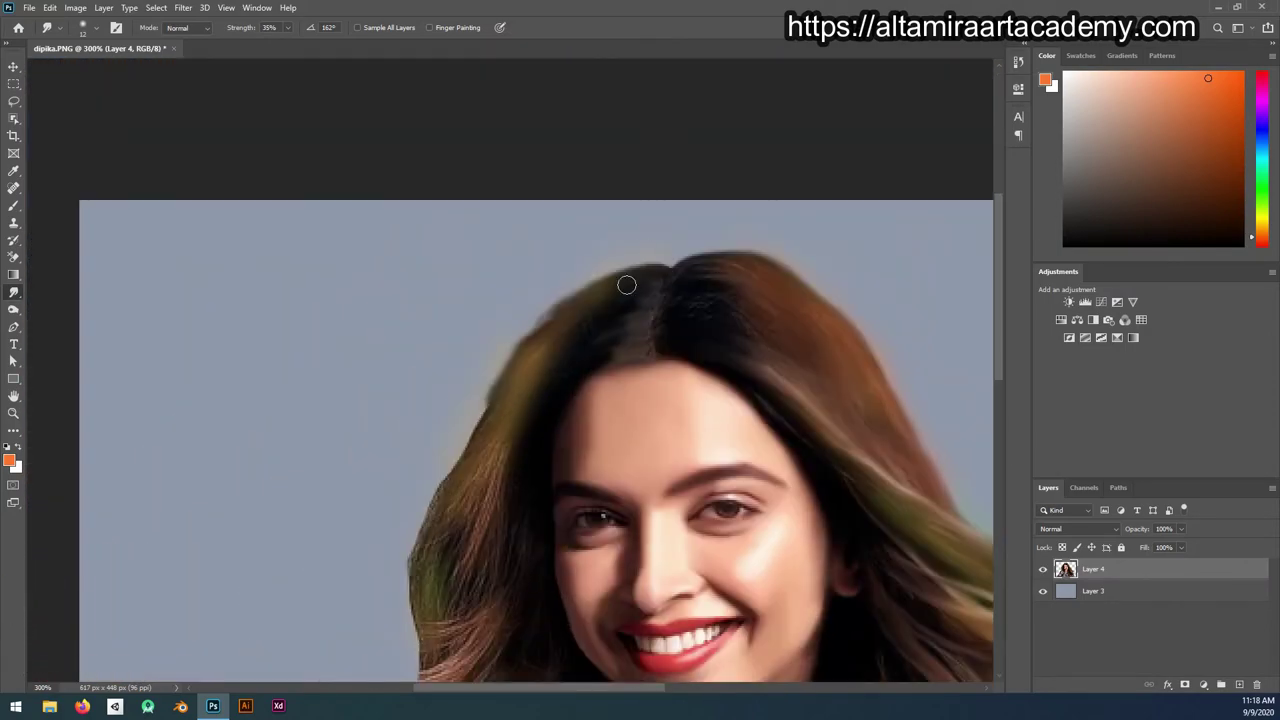
scroll(449, 534, down, 1)
scroll(452, 493, down, 1)
scroll(378, 515, down, 1)
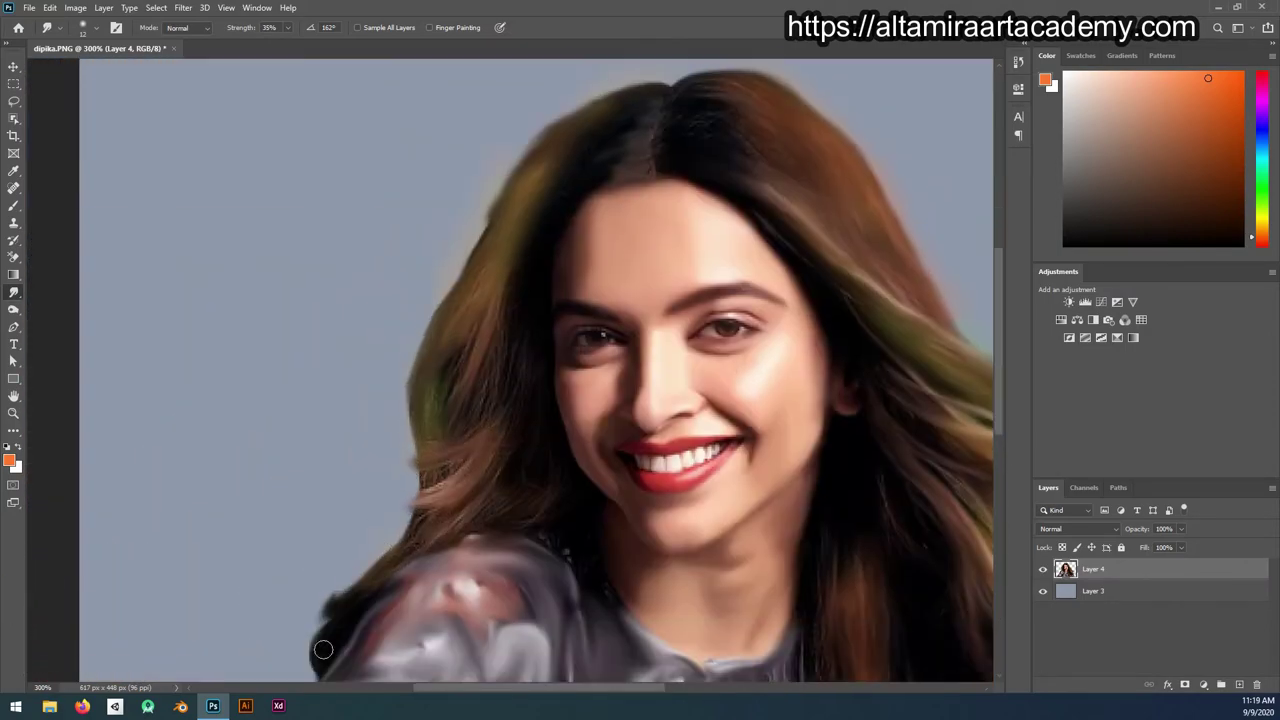
scroll(301, 620, down, 1)
scroll(392, 603, up, 1)
scroll(514, 514, up, 1)
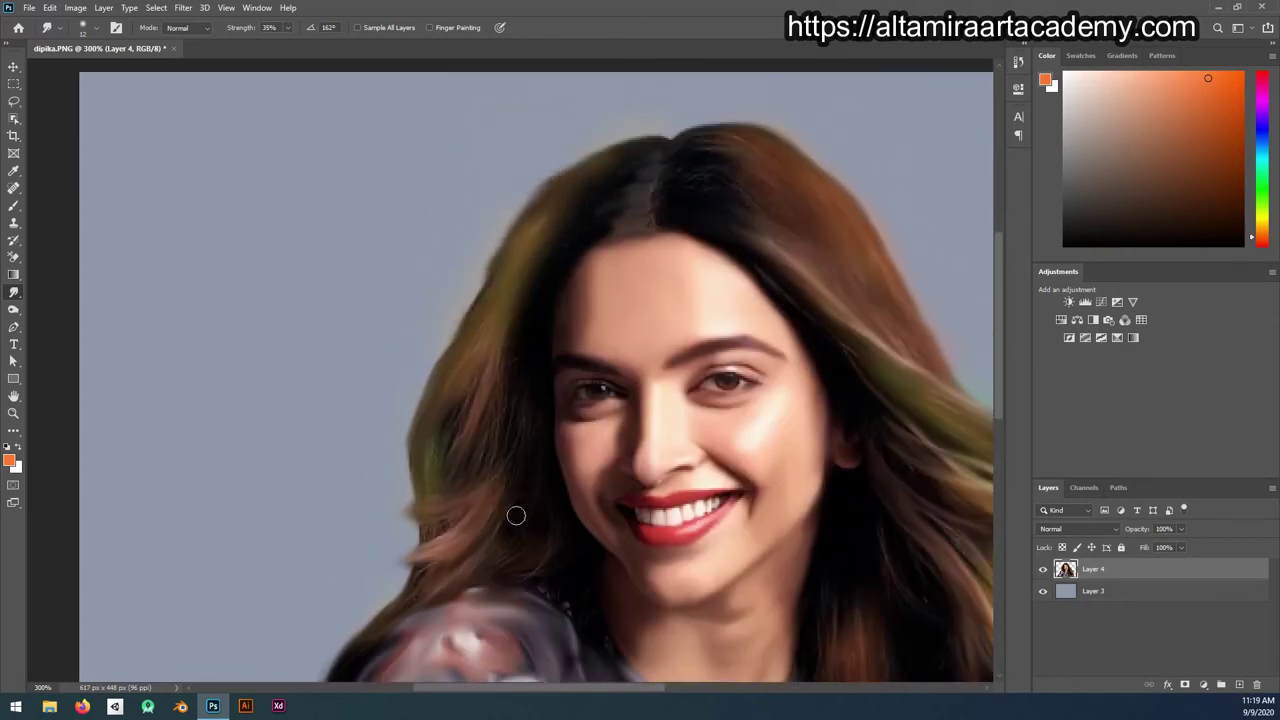
scroll(598, 604, down, 2)
key(alt+bracketleft)
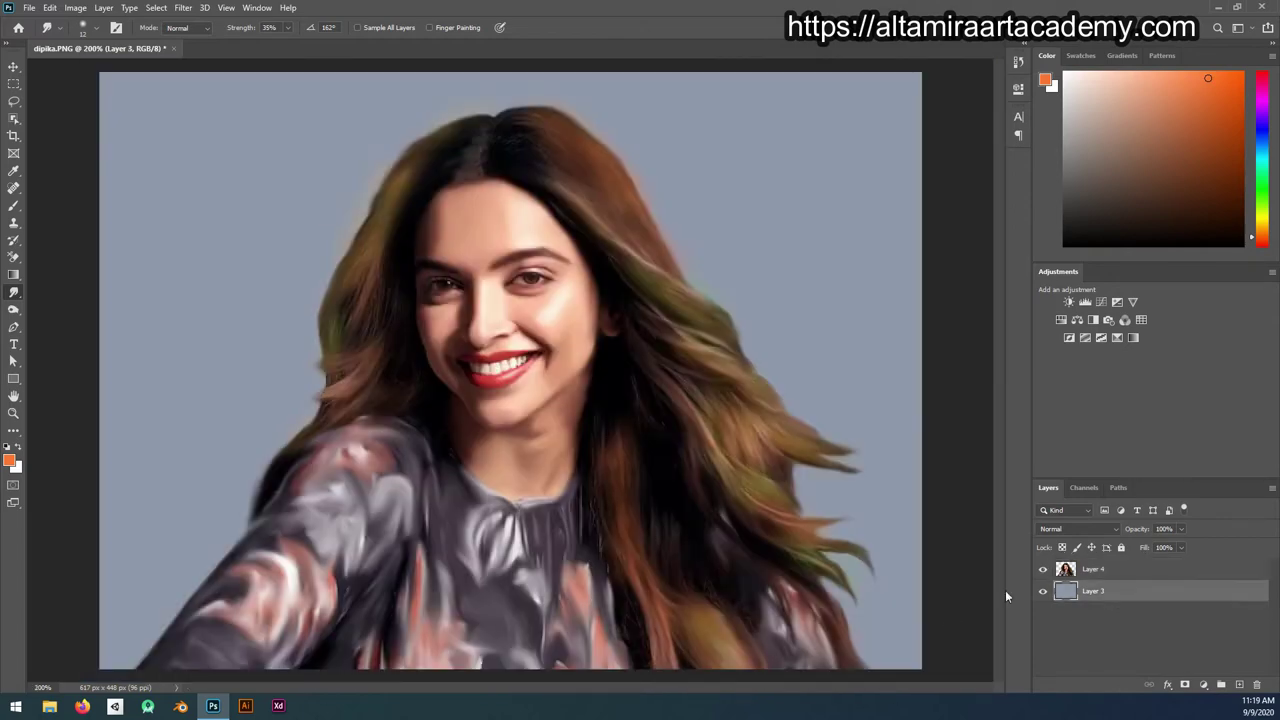
Step: Paint loose olive-yellow, green and blue strokes over the background around the figure
mouse_move(218, 264)
mouse_down()
mouse_move(543, 129)
mouse_move(943, 600)
mouse_move(100, 150)
mouse_move(130, 620)
mouse_move(830, 490)
mouse_up()
click(390, 28)
click(1257, 222)
click(1203, 163)
click(1262, 185)
click(1262, 140)
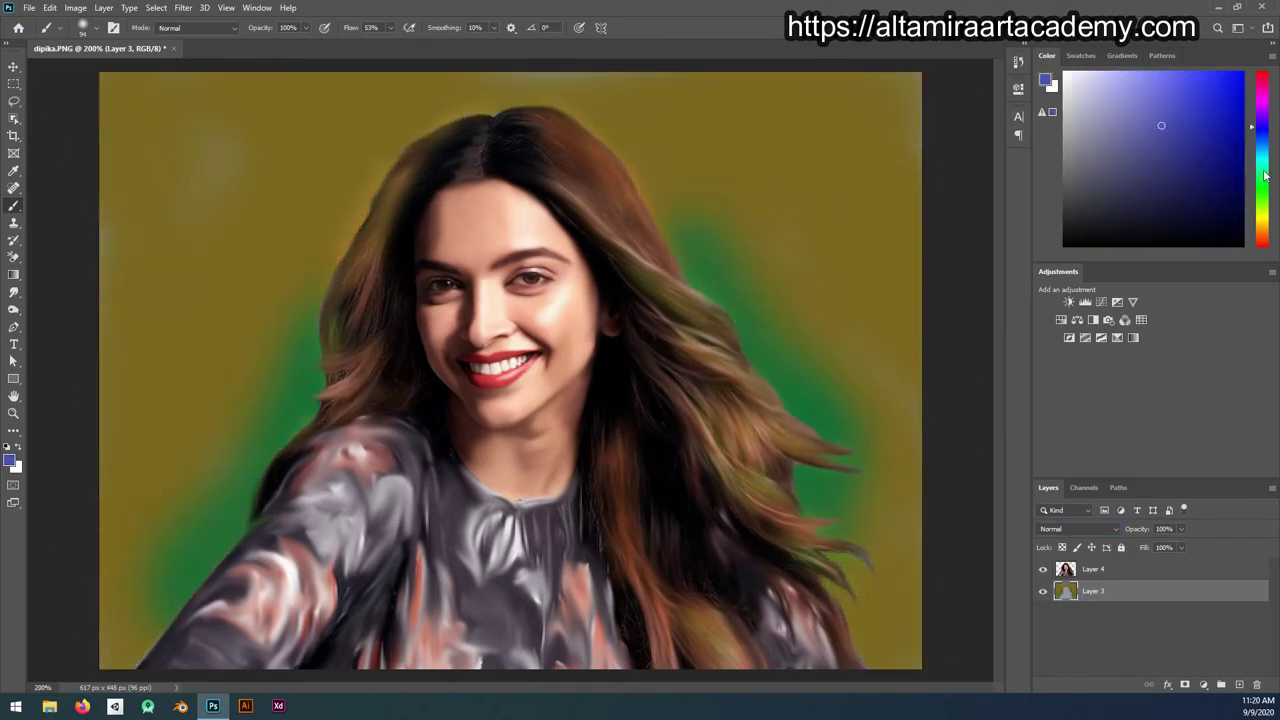
drag(640, 150, 880, 450)
Step: Repaint the background with brown, darker brown along the left hair, and orange at upper right
click(1262, 238)
click(1226, 193)
mouse_move(250, 220)
mouse_down()
mouse_move(271, 514)
mouse_move(71, 514)
mouse_move(694, 234)
mouse_move(332, 435)
mouse_up()
click(1231, 201)
drag(340, 180, 264, 481)
drag(715, 342, 766, 286)
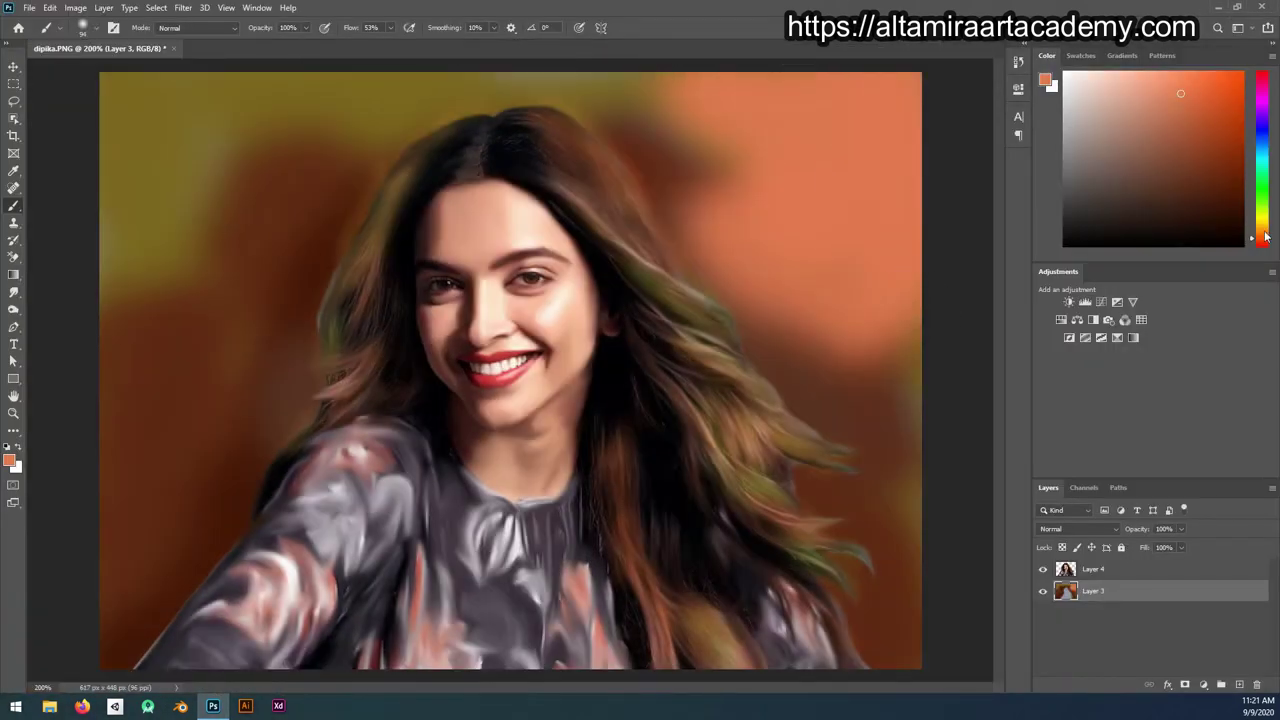
drag(800, 220, 947, 478)
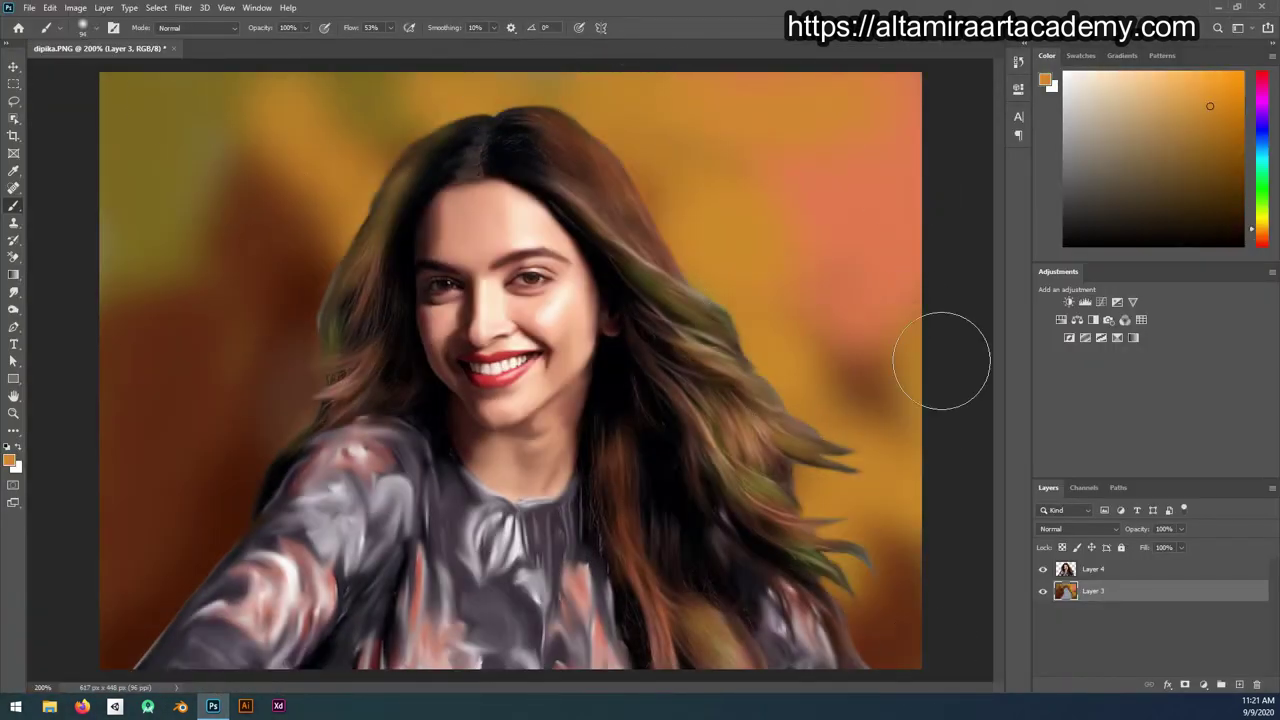
alt+click(194, 251)
key(ctrl+minus)
Step: Paint dark brown strokes on the left background and blend them smooth with the Mixer Brush
alt+click(440, 370)
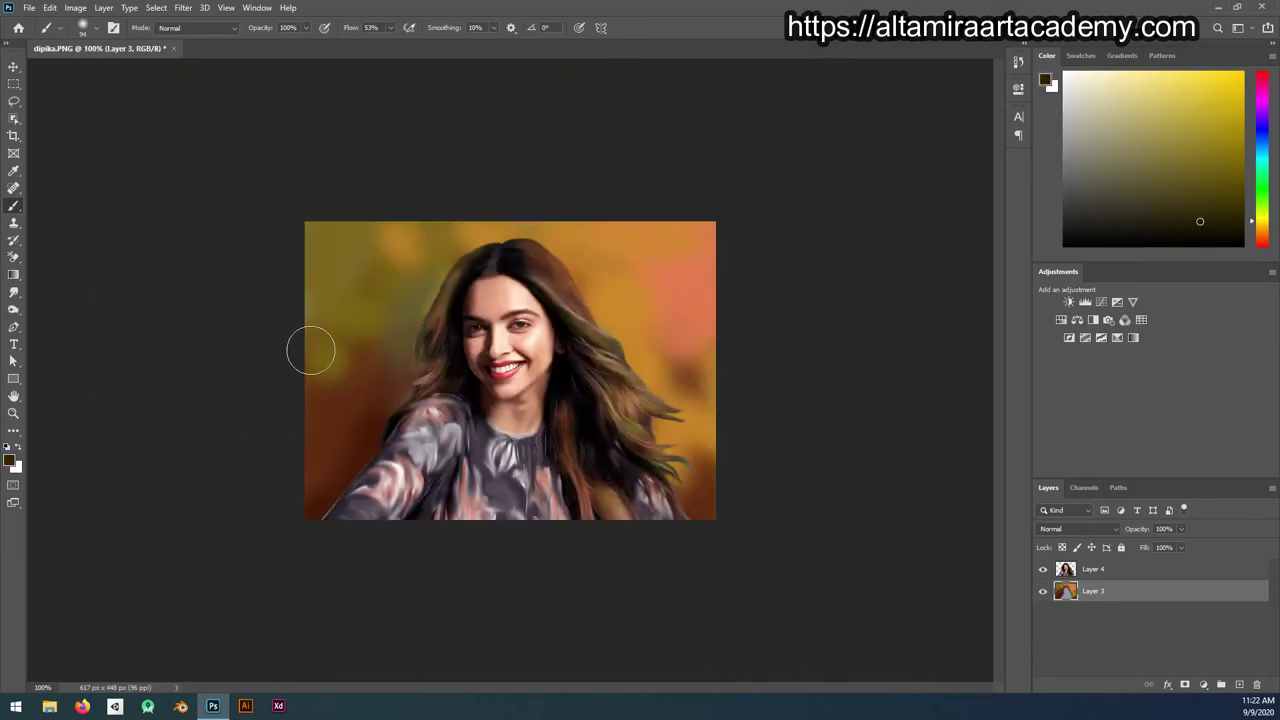
drag(309, 349, 345, 470)
key(shift+b)
key(shift+b)
key(shift+b)
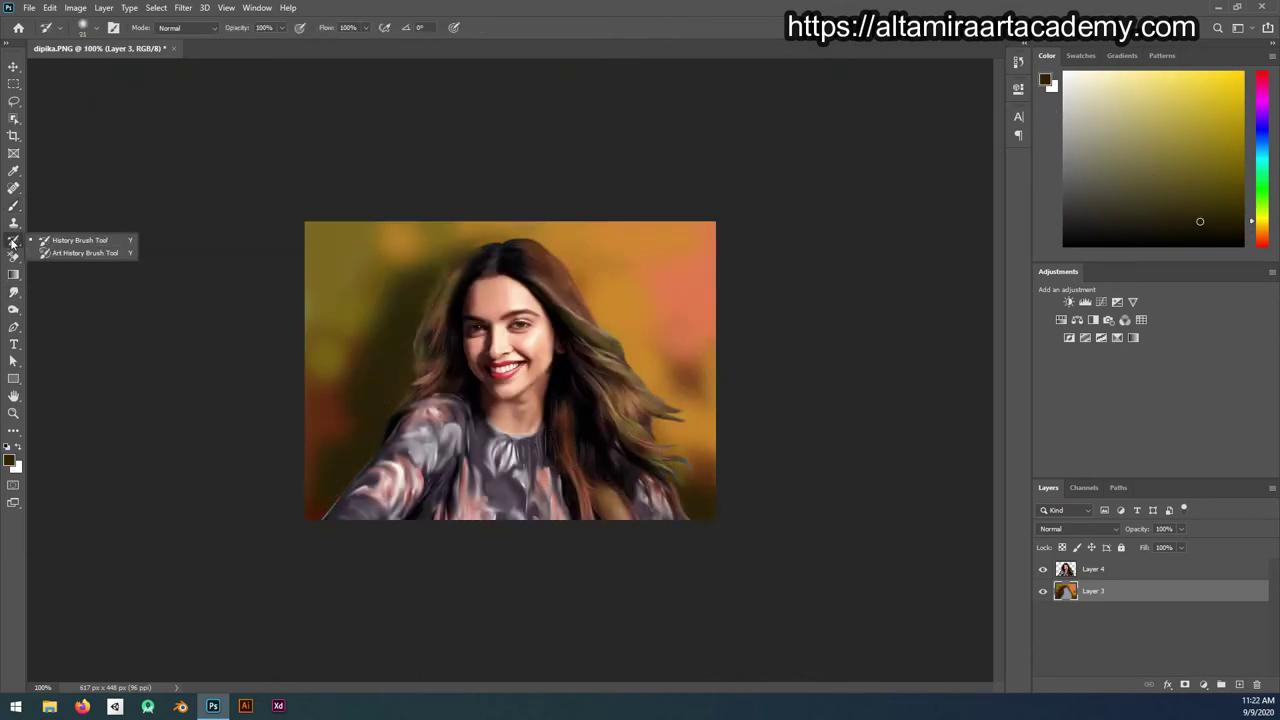
mouse_move(389, 286)
mouse_down()
mouse_move(309, 386)
mouse_move(456, 258)
mouse_move(731, 334)
mouse_up()
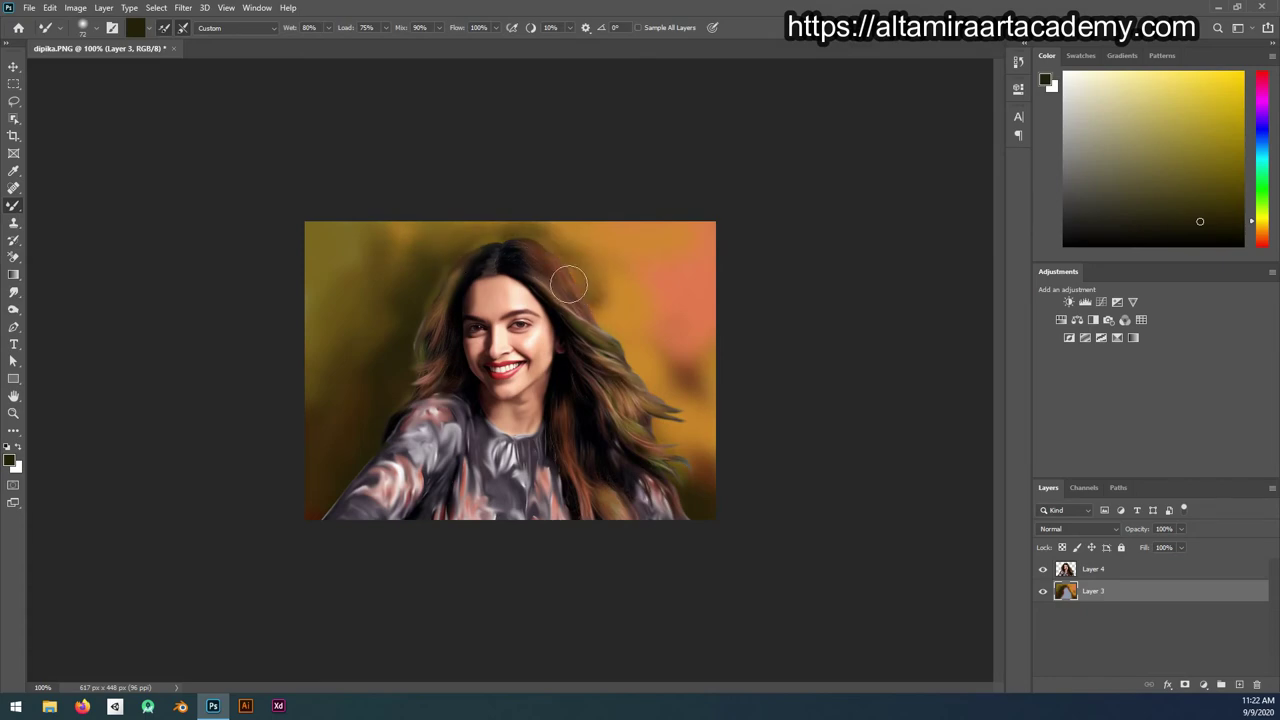
scroll(400, 480, up, 2)
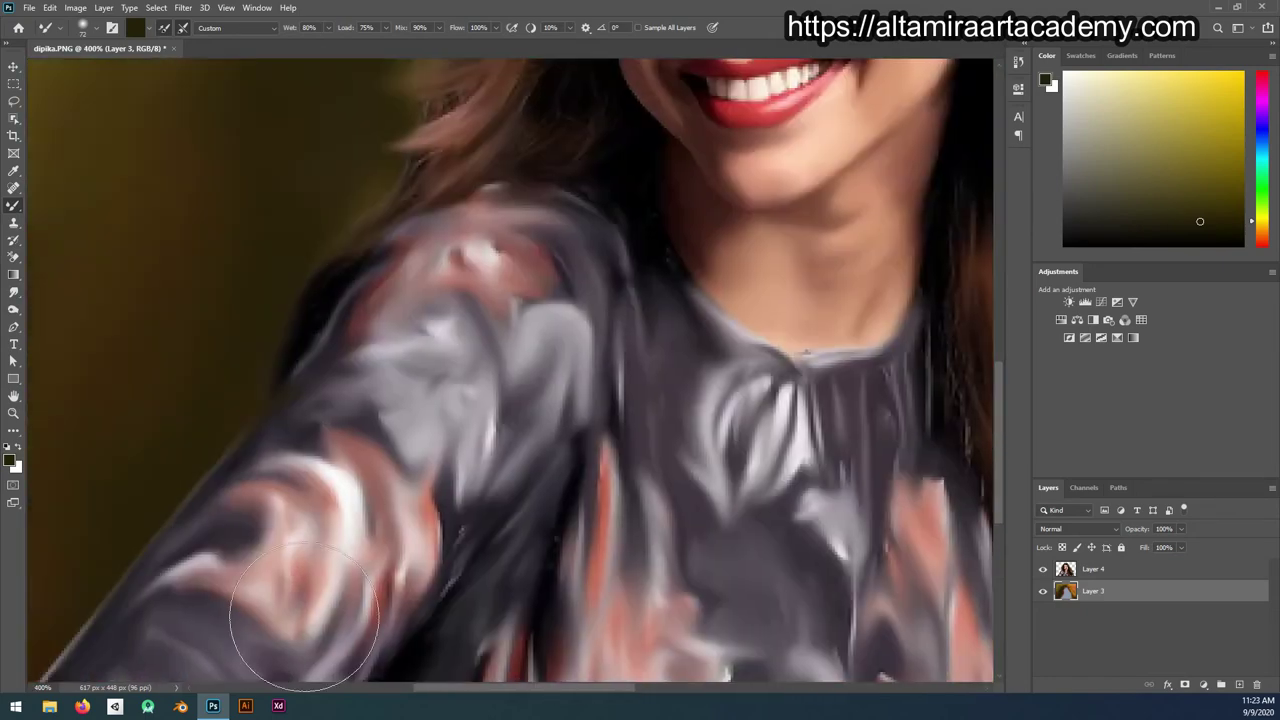
Step: Erase along the hair and sleeve edges on Layer 4 with a soft Eraser brush
click(1150, 568)
click(14, 257)
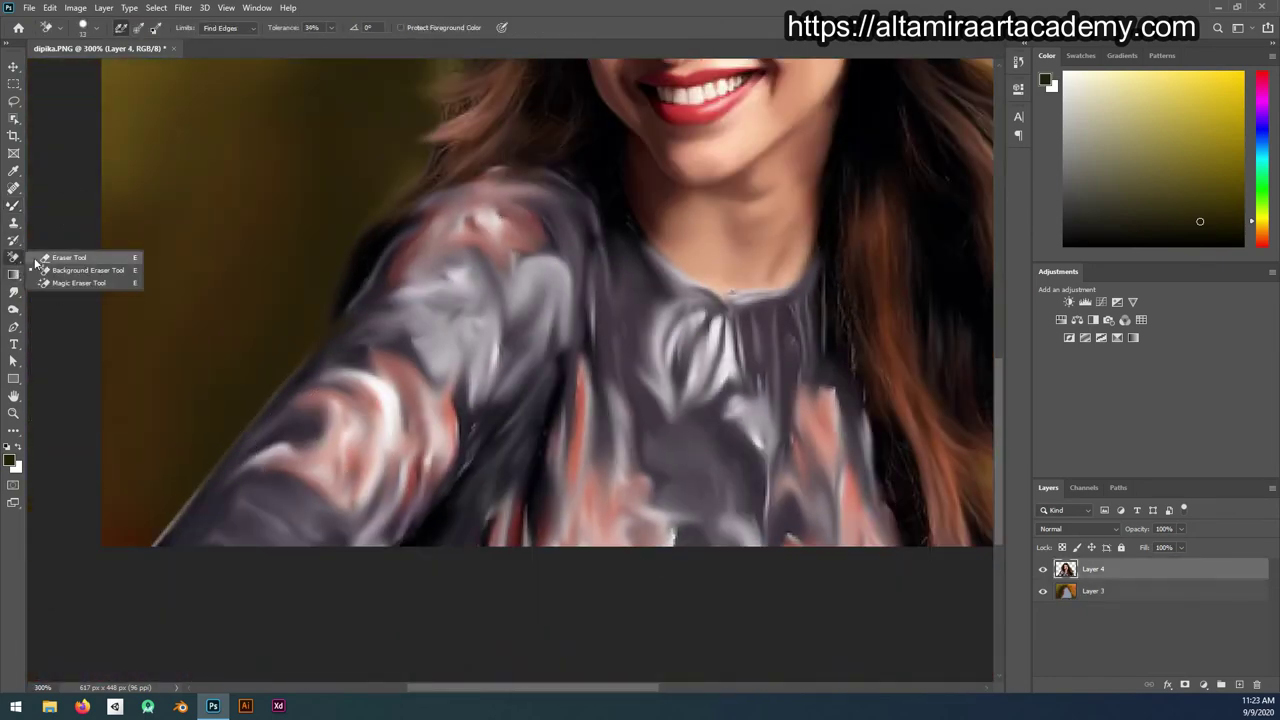
click(70, 252)
right_click(290, 425)
key(Escape)
drag(573, 688, 697, 688)
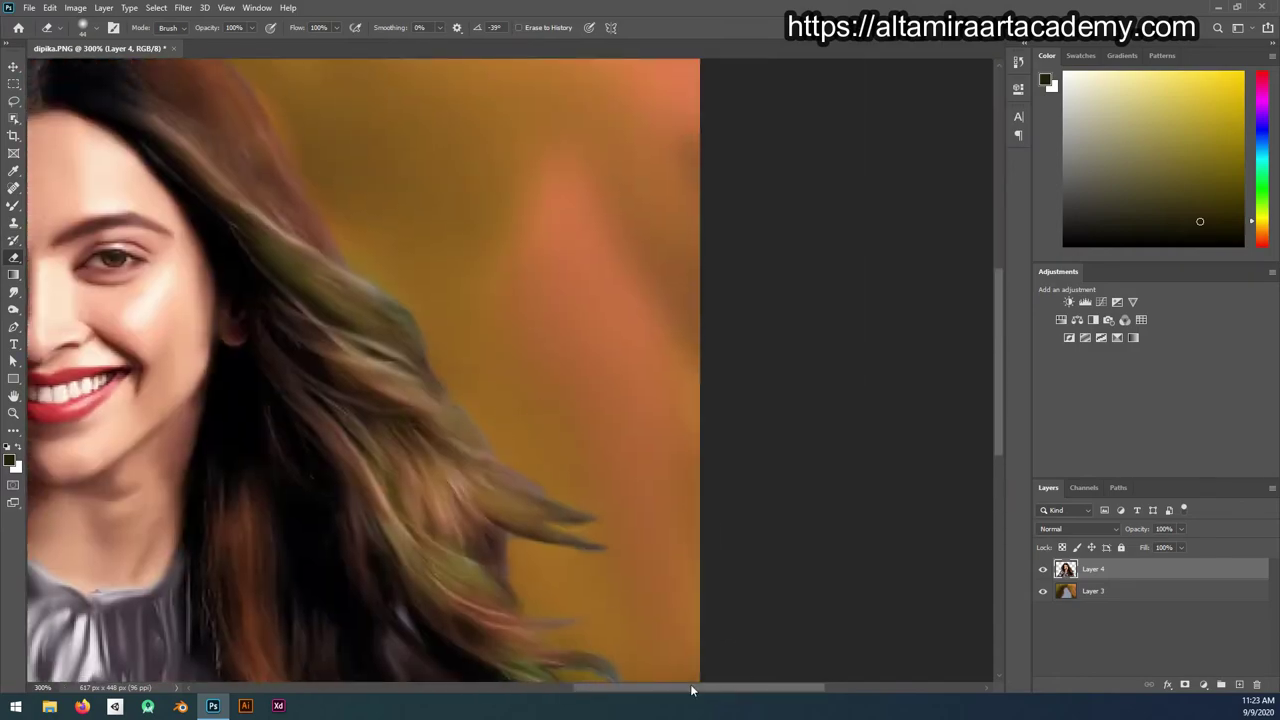
scroll(223, 566, up, 10)
scroll(486, 222, down, 4)
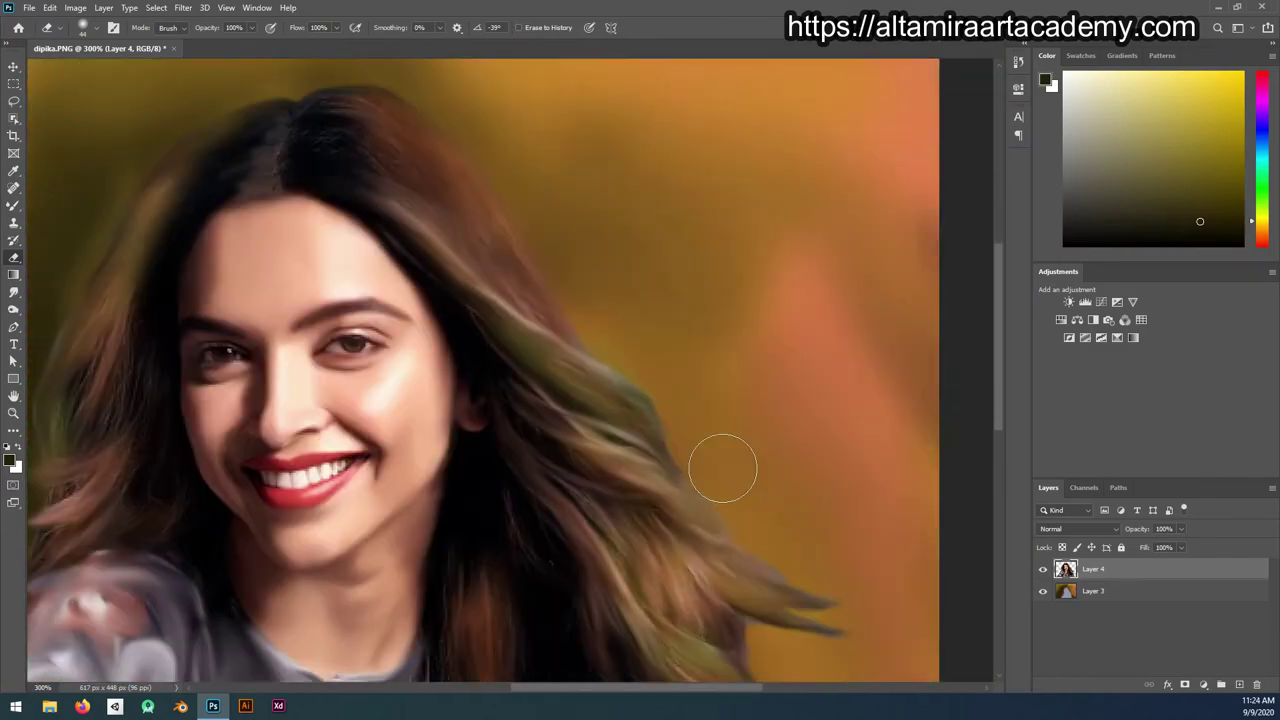
scroll(723, 460, down, 6)
key(ctrl+minus)
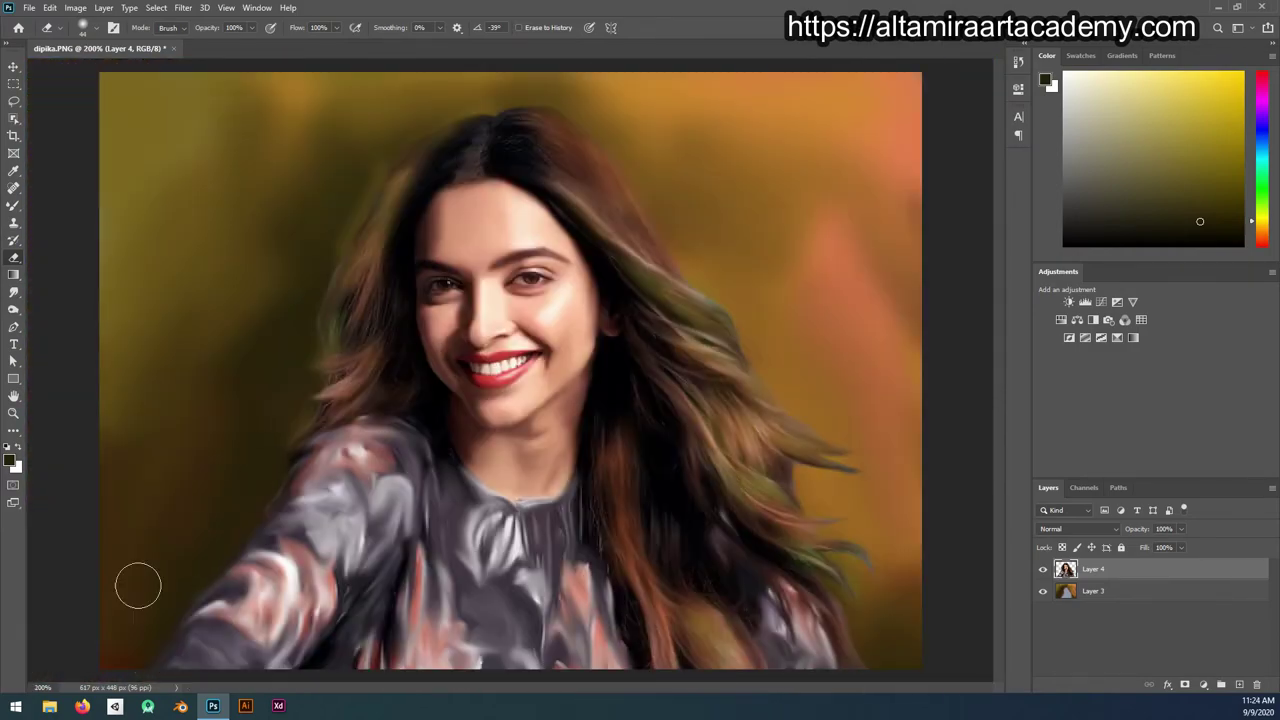
Step: Draw pale curved strand shapes over the left hair using the Freeform Pen with a light fill
key(p)
right_click(14, 326)
click(80, 336)
key(ctrl+plus)
key(ctrl+plus)
click(145, 27)
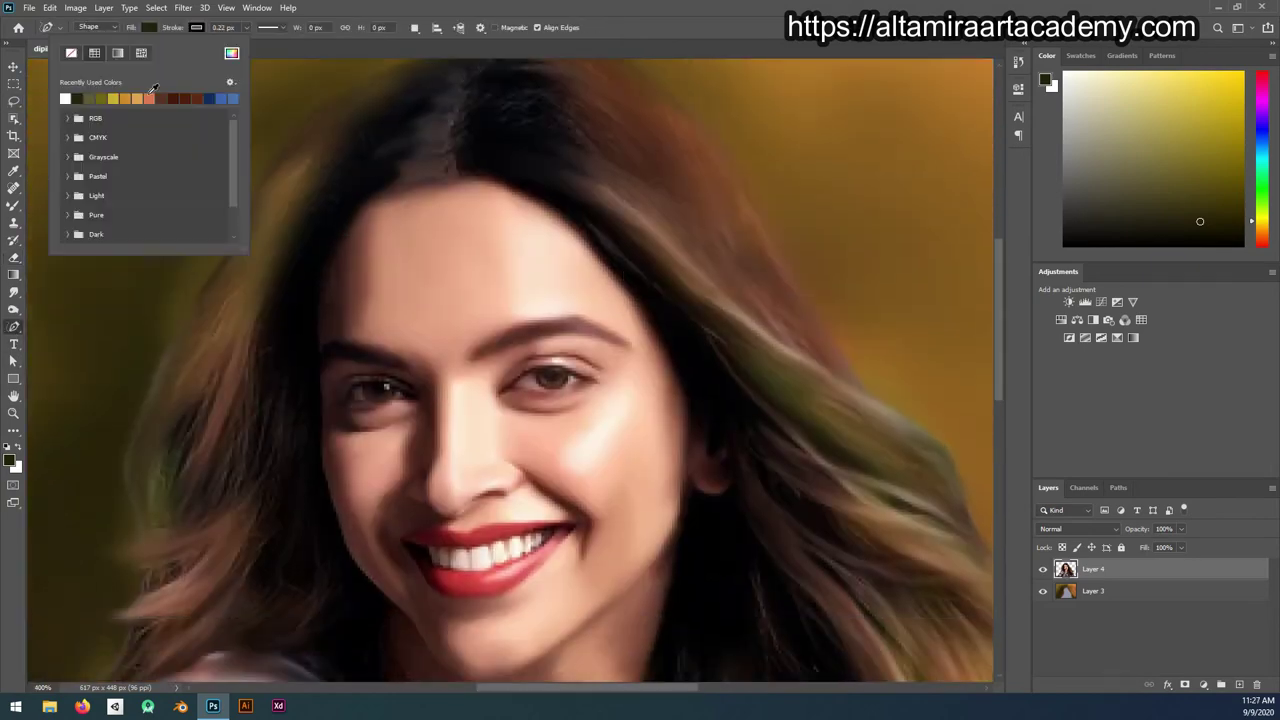
click(65, 98)
drag(212, 318, 150, 480)
scroll(240, 529, down, 2)
drag(232, 515, 140, 620)
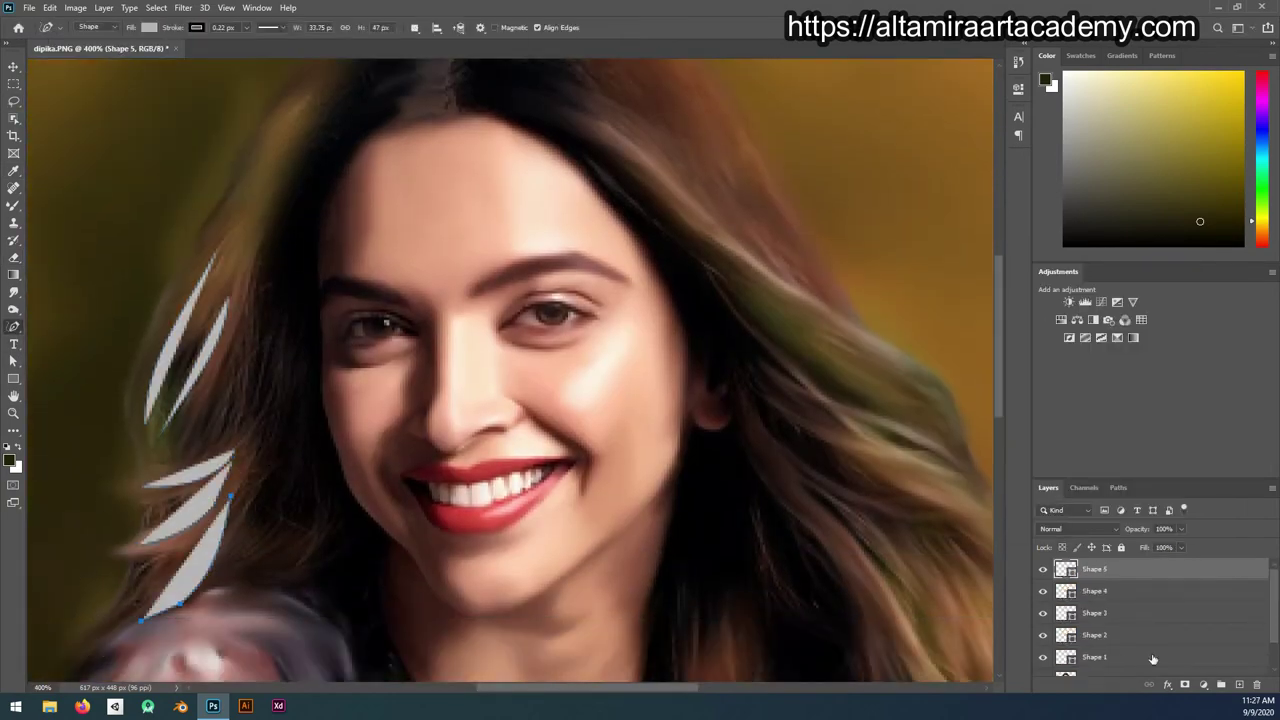
Step: Select the strand shape layers together and lower their opacity to 27%
right_click(1150, 591)
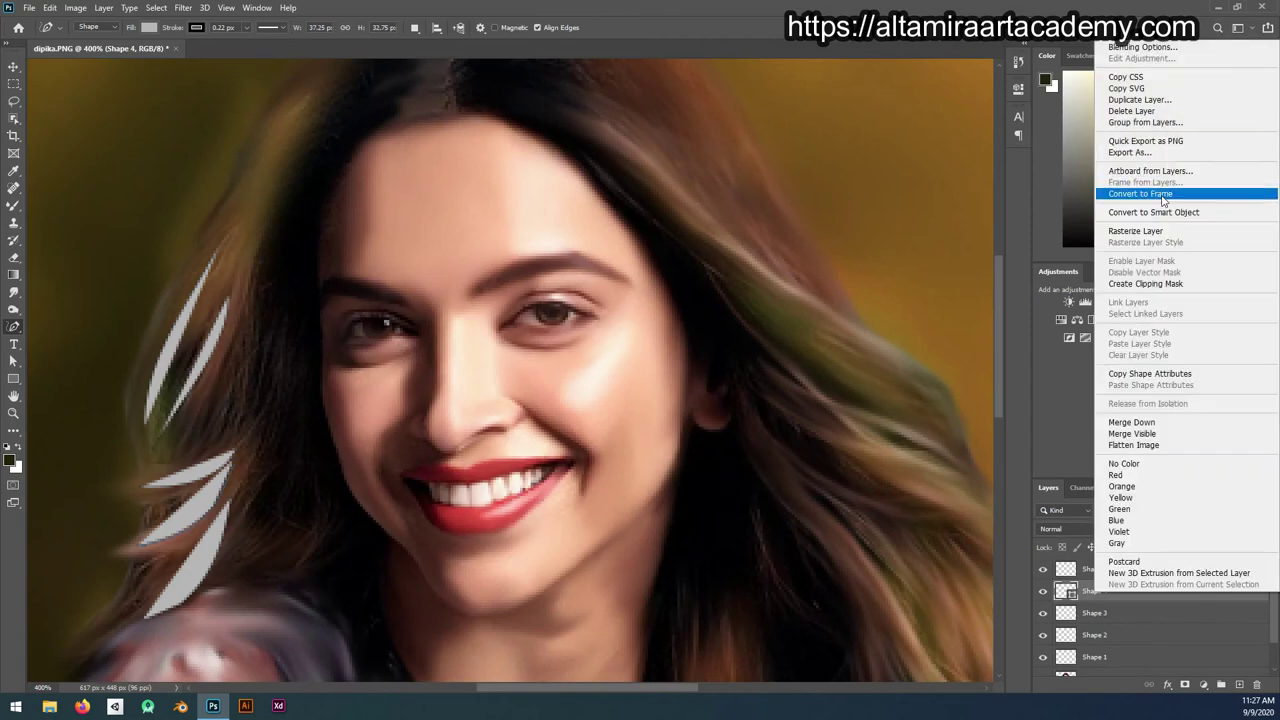
key(Escape)
shift+click(1095, 569)
key(2)
key(7)
click(13, 207)
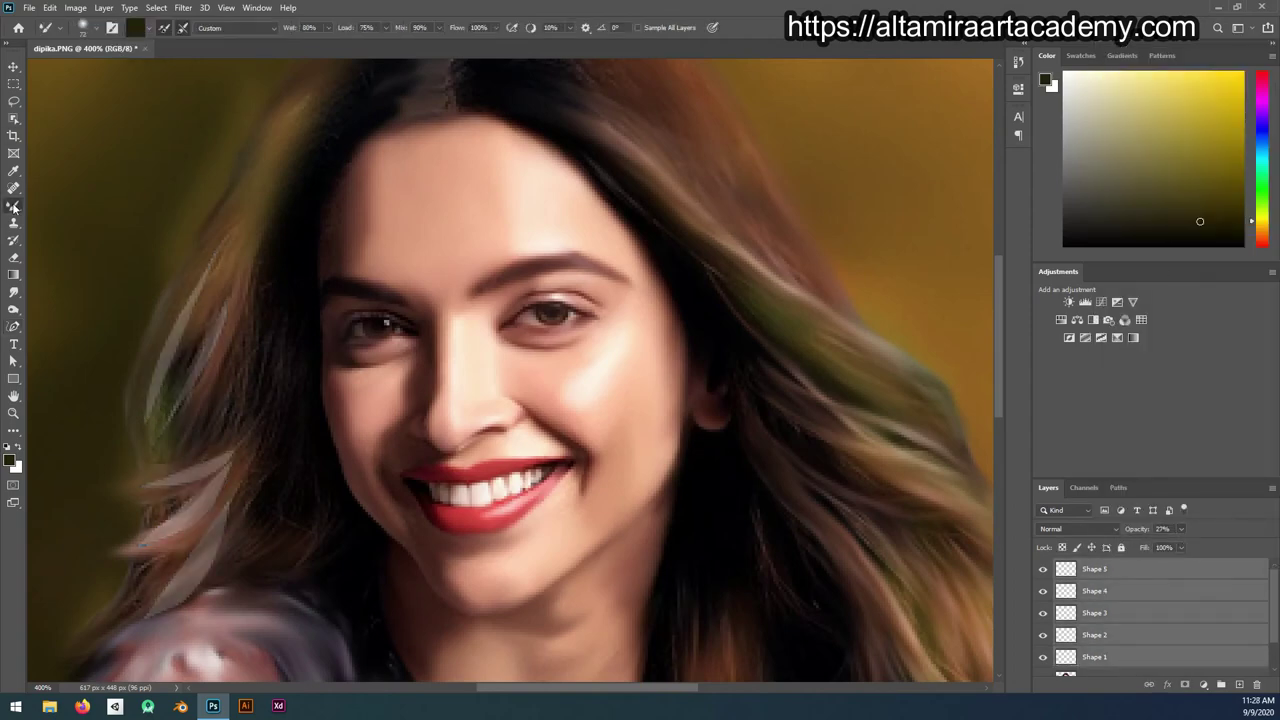
click(13, 291)
Step: Merge the strand shapes into a single Shape 5 layer
key(ctrl+e)
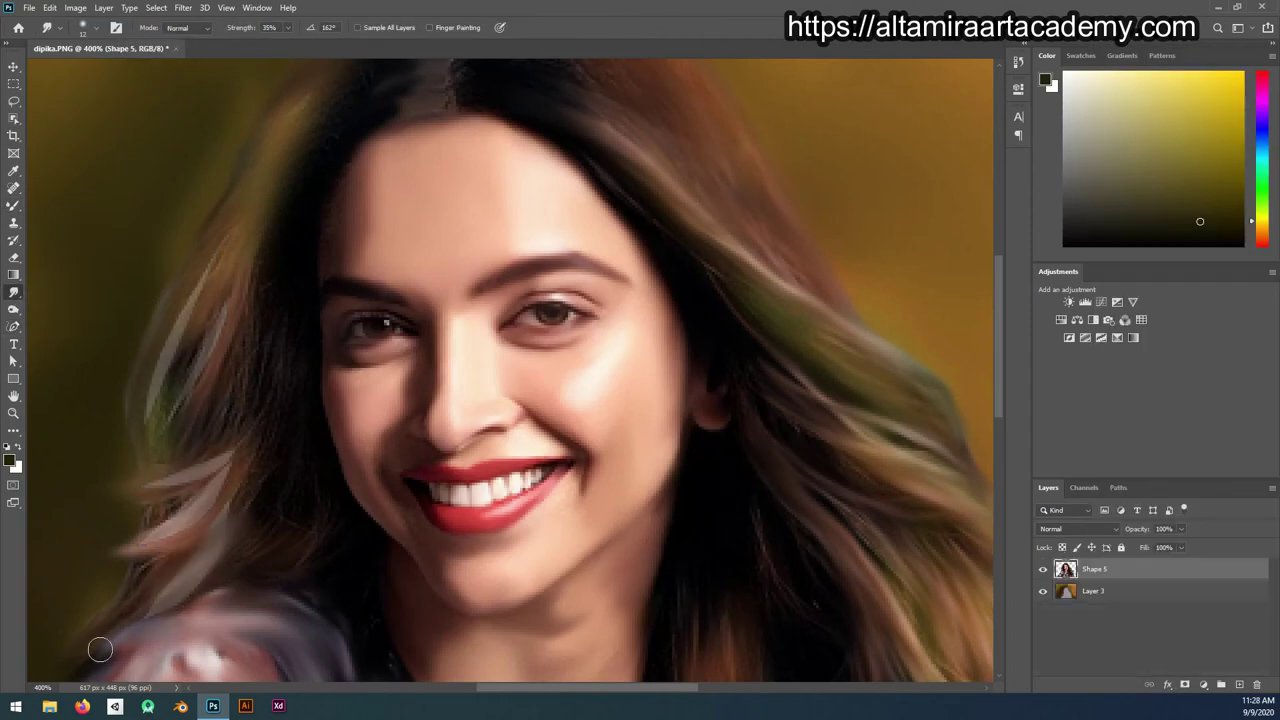
scroll(155, 450, up, 2)
scroll(146, 537, down, 2)
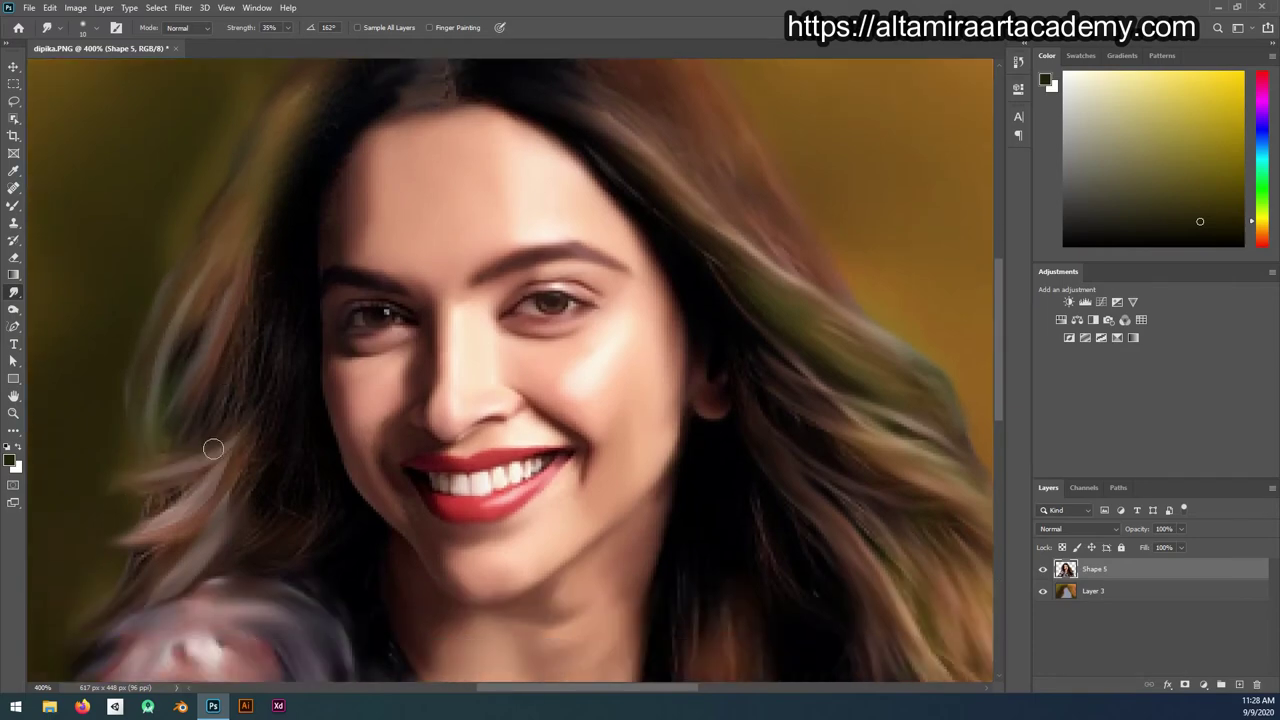
scroll(107, 526, down, 1)
scroll(114, 534, down, 2)
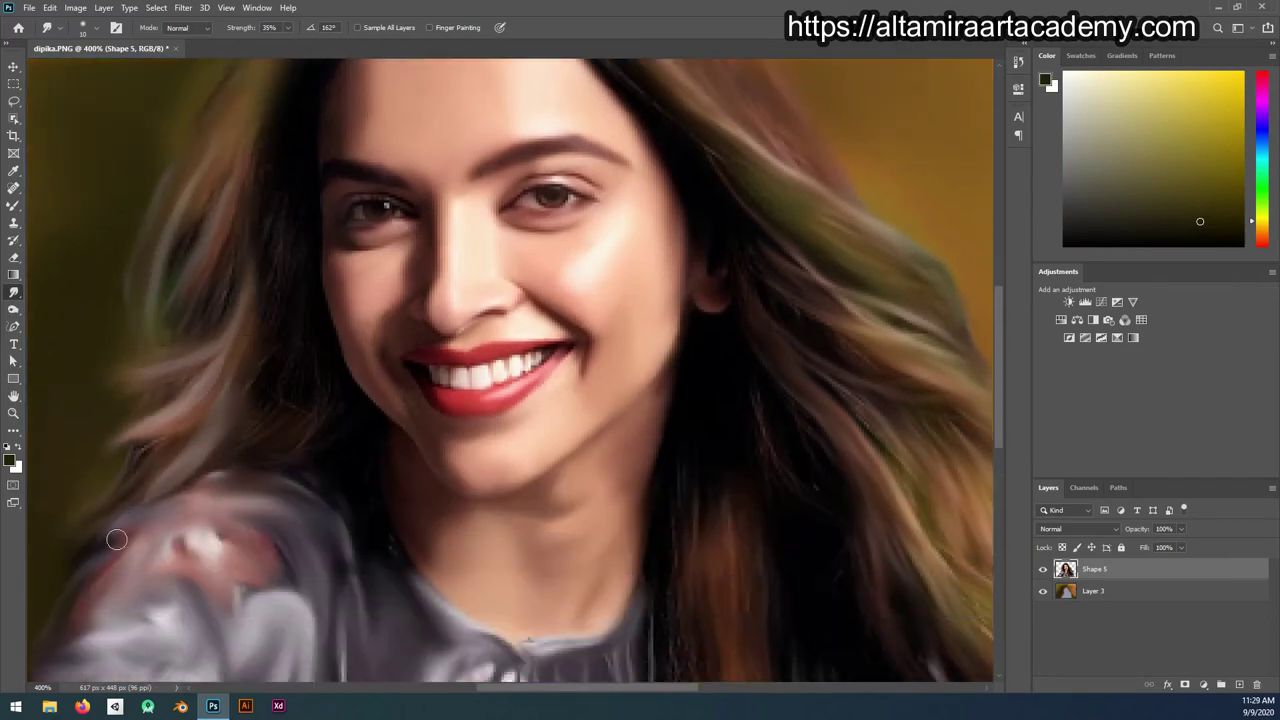
alt+scroll(214, 403, down, 5)
alt+scroll(214, 403, up, 3)
alt+scroll(214, 403, up, 1)
Step: Paint a darker colour on background Layer 3, then erase on the Shape 5 strand layer
click(1093, 591)
key(b)
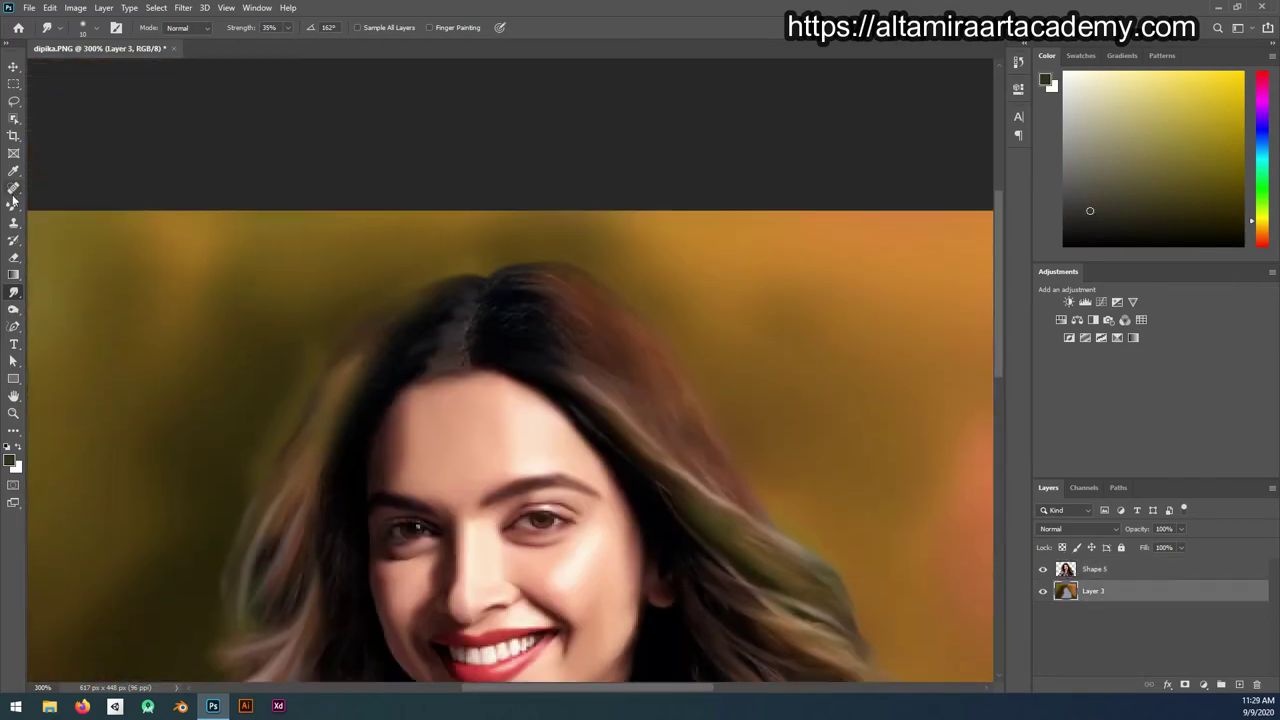
alt+click(259, 430)
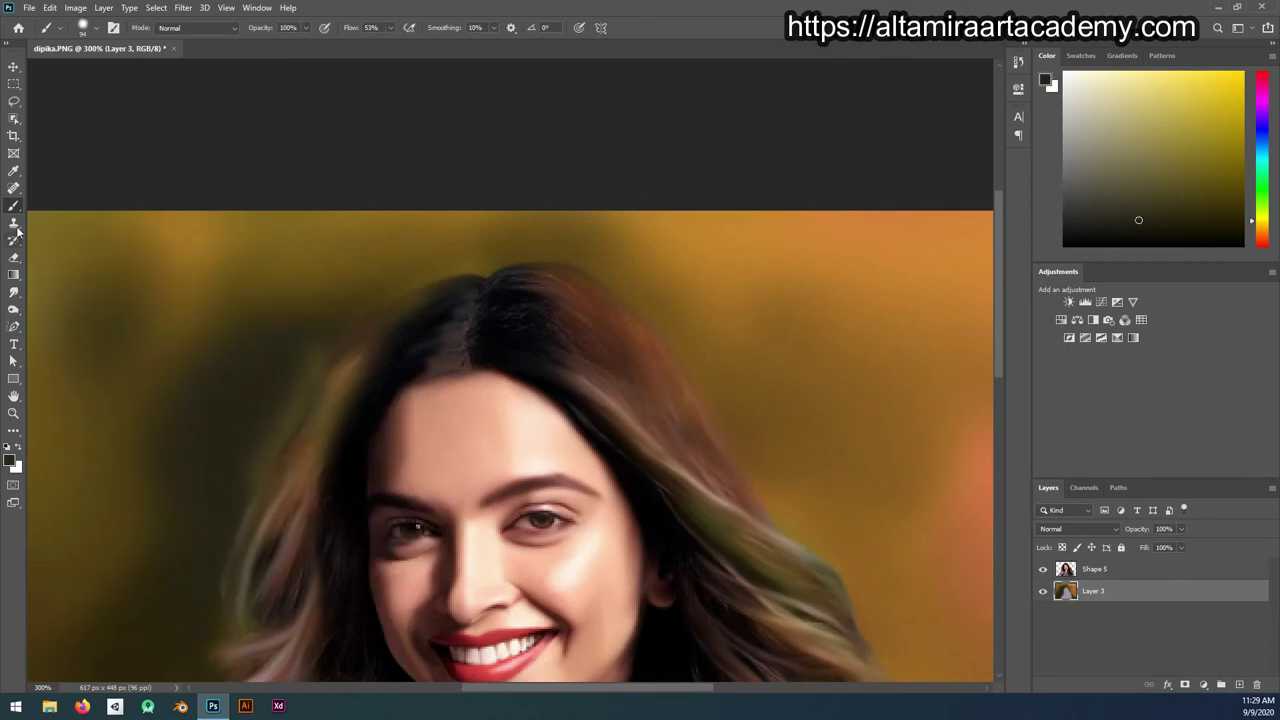
key(e)
key(alt+bracketright)
scroll(250, 410, down, 3)
scroll(258, 262, up, 3)
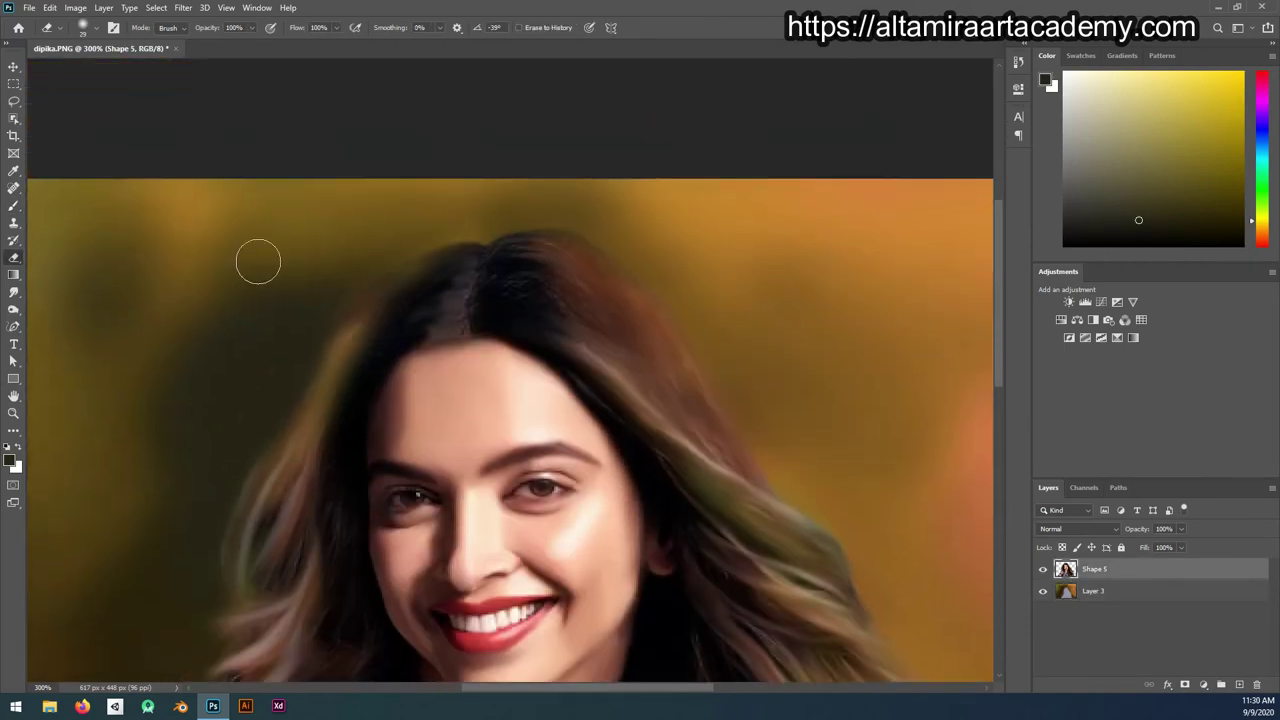
Step: Smudge the pale strands into the left-side hair so they blend with it
click(14, 291)
right_click(362, 414)
key(Escape)
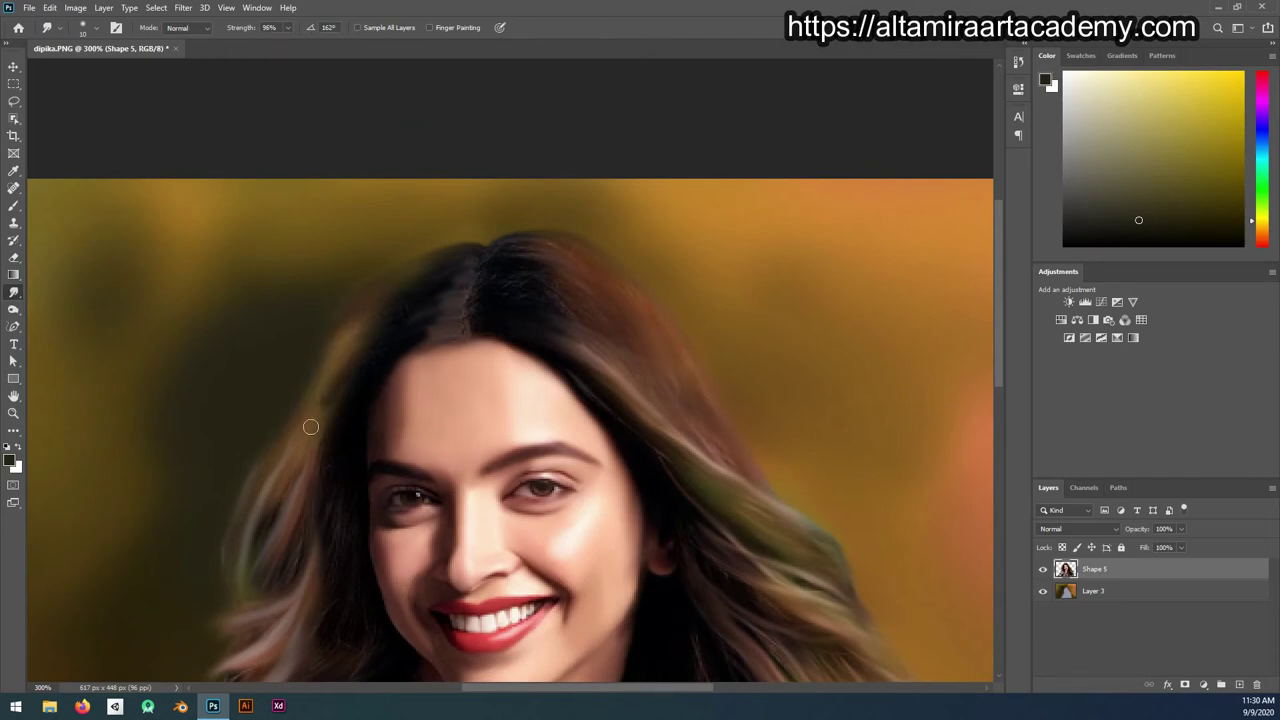
scroll(298, 432, down, 2)
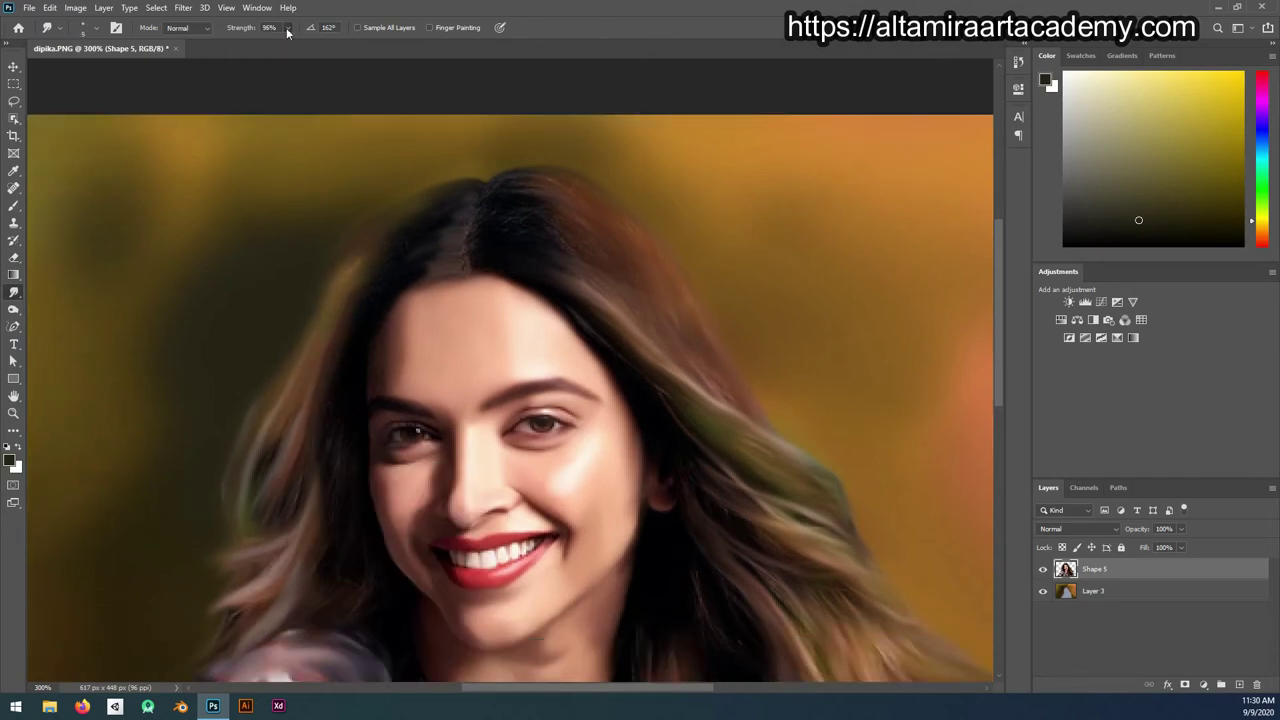
scroll(173, 672, down, 1)
scroll(214, 586, up, 1)
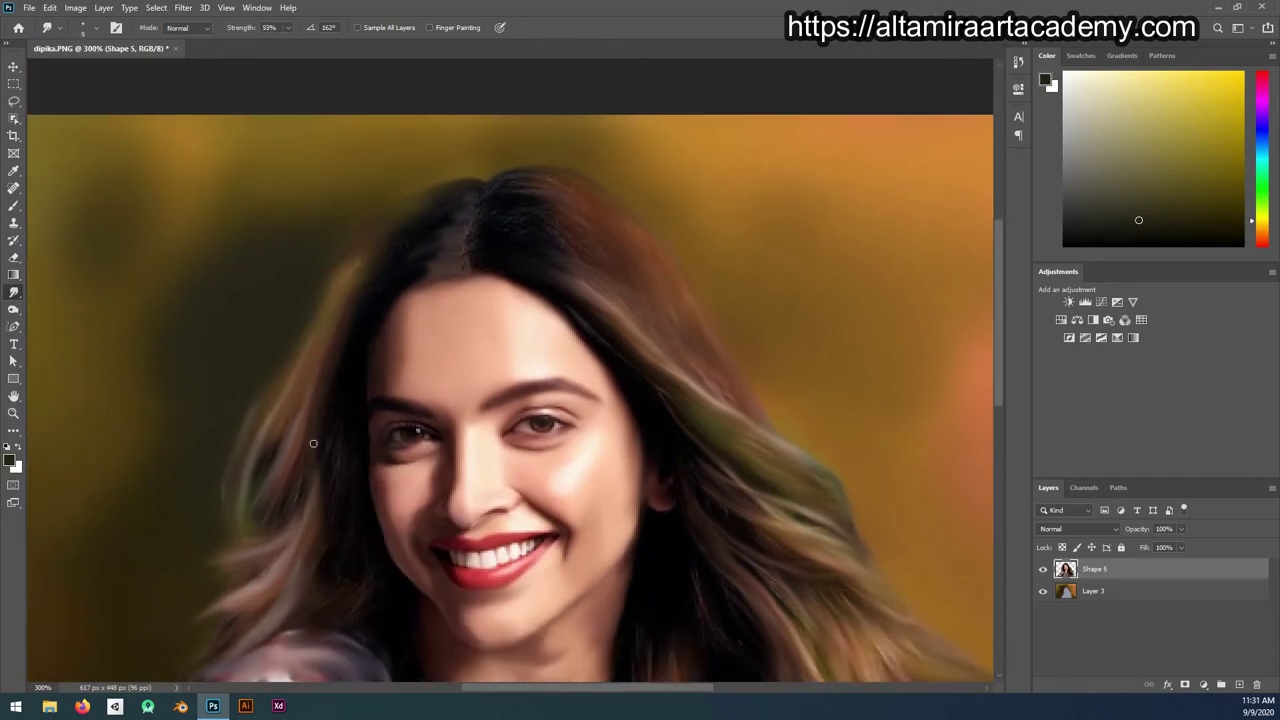
scroll(268, 521, up, 1)
scroll(250, 460, down, 2)
scroll(220, 590, up, 5)
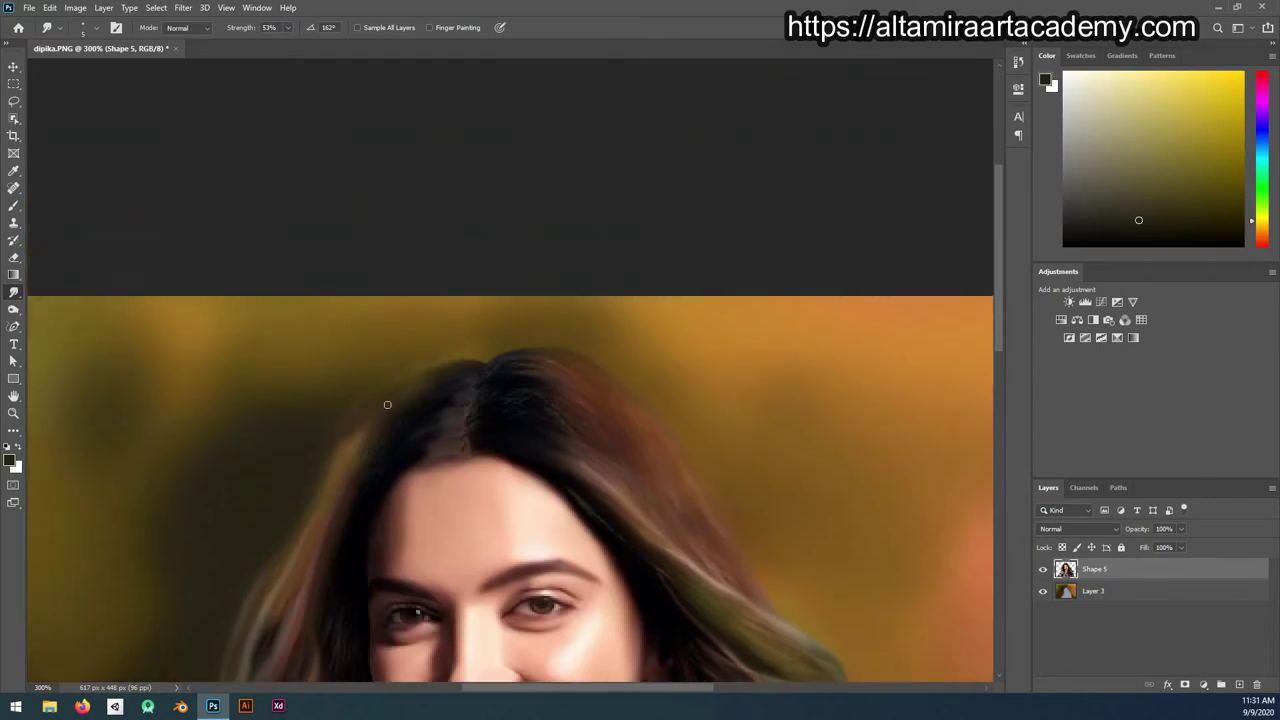
Step: Add a new Layer 4 above the portrait and set its blend mode to Lighten
key(b)
right_click(486, 380)
key(Escape)
key(ctrl+shift+alt+n)
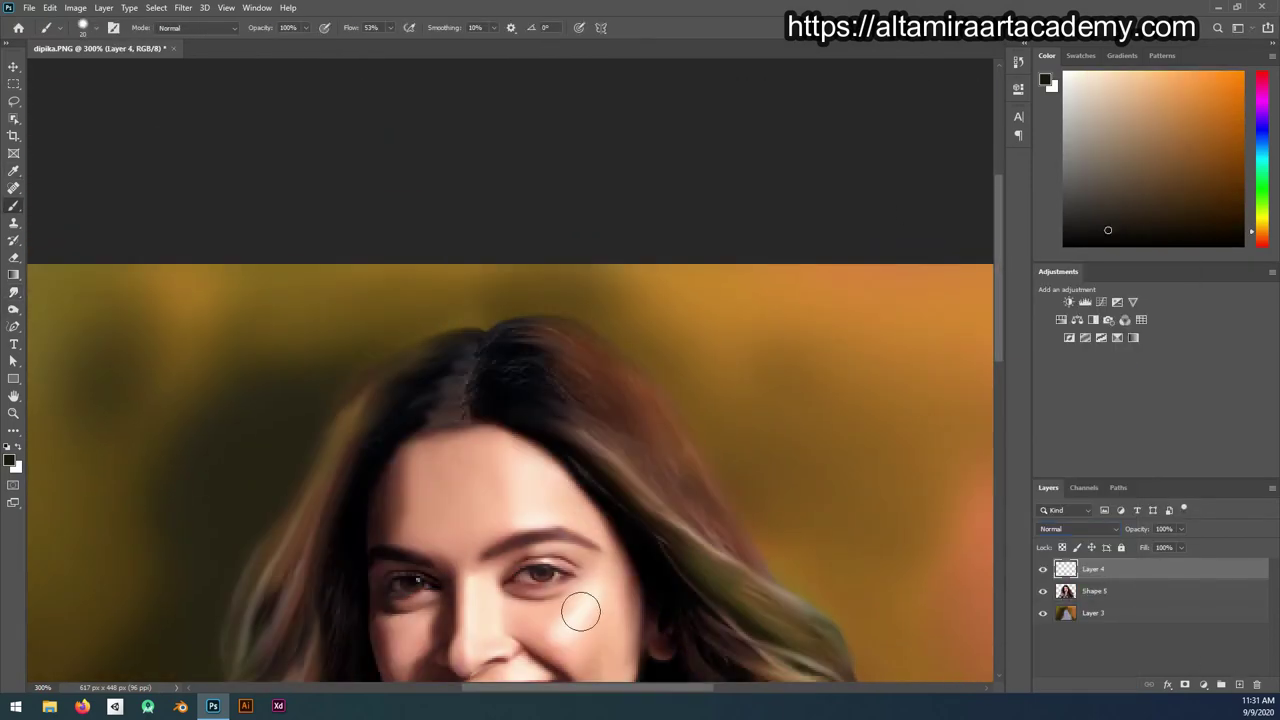
click(1113, 571)
click(1078, 528)
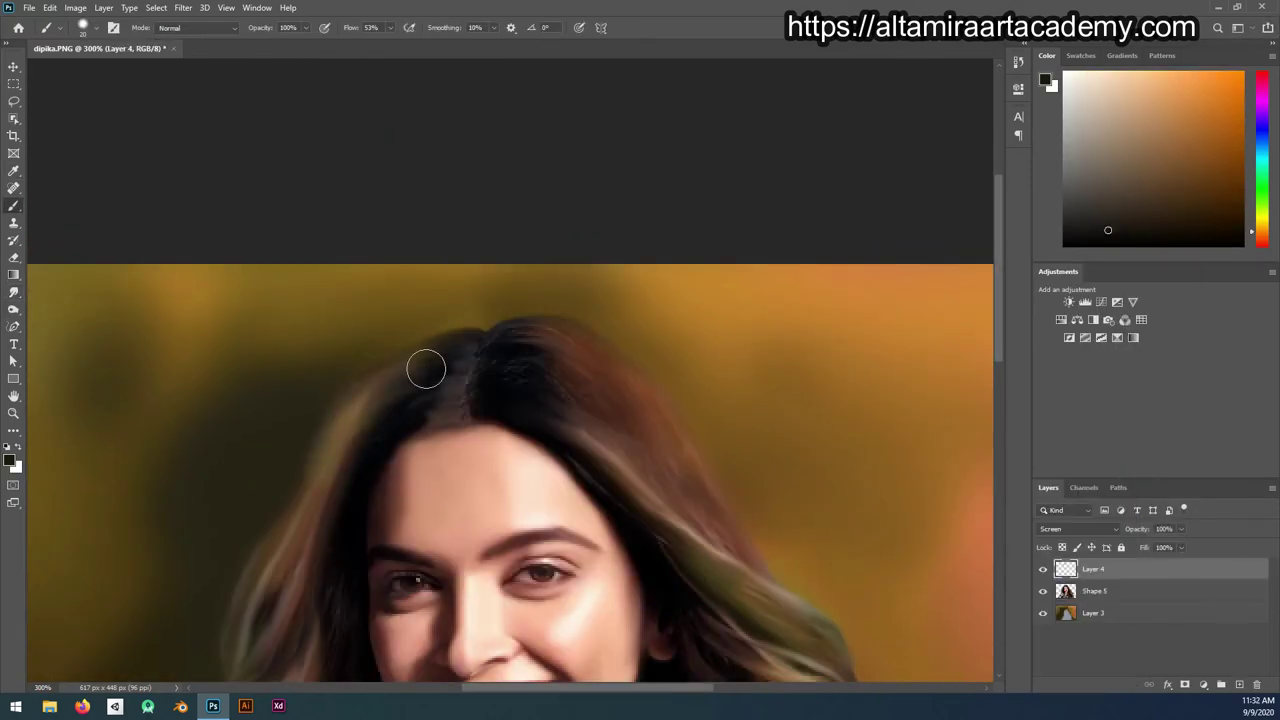
click(1078, 528)
click(1055, 461)
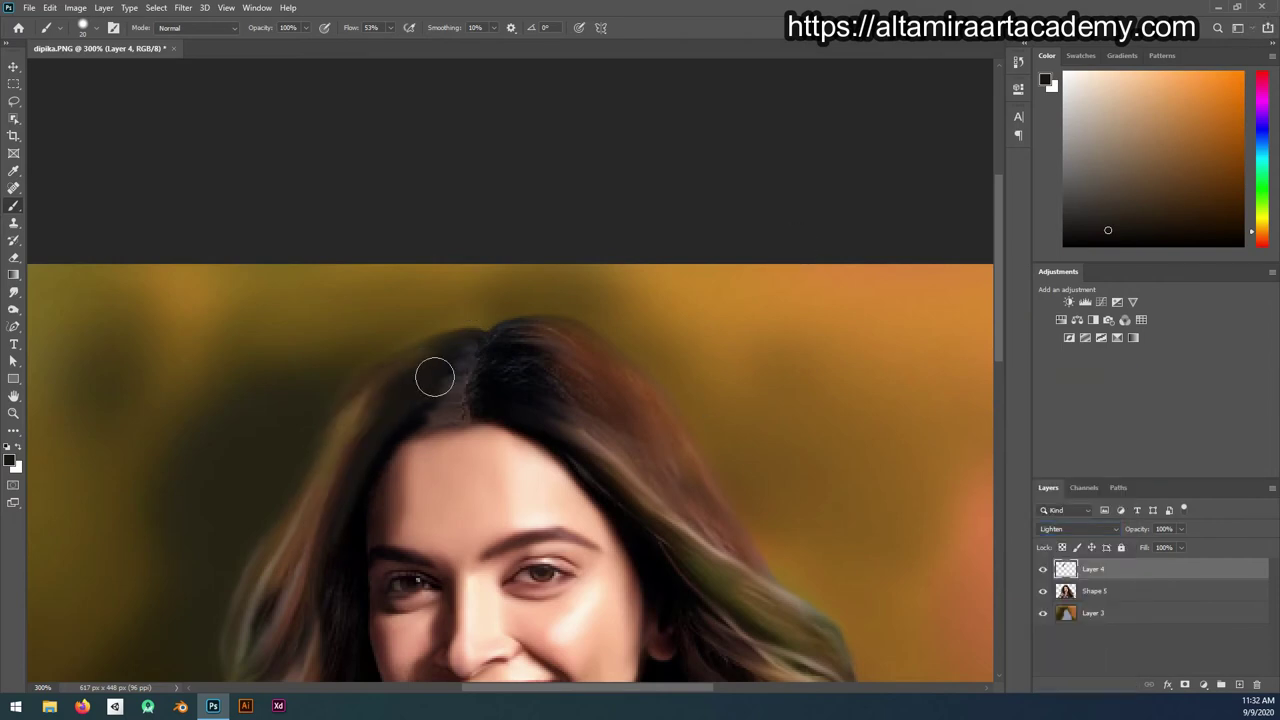
click(1078, 528)
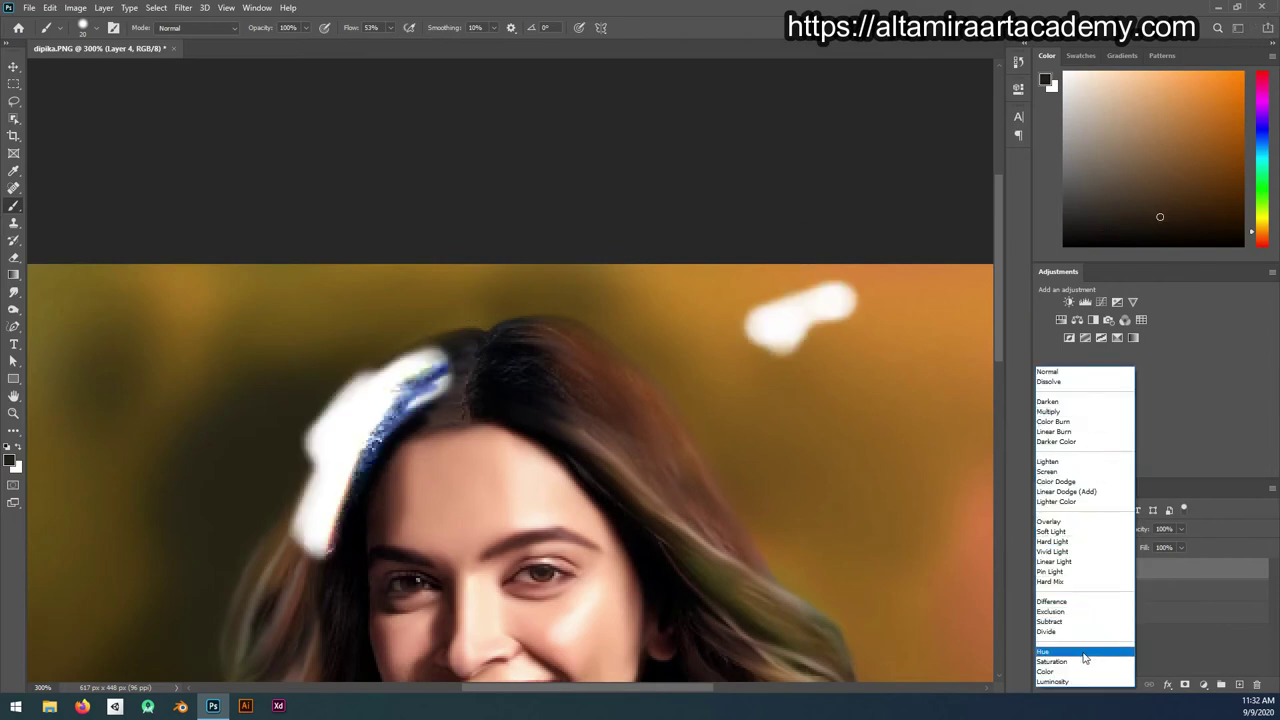
key(Escape)
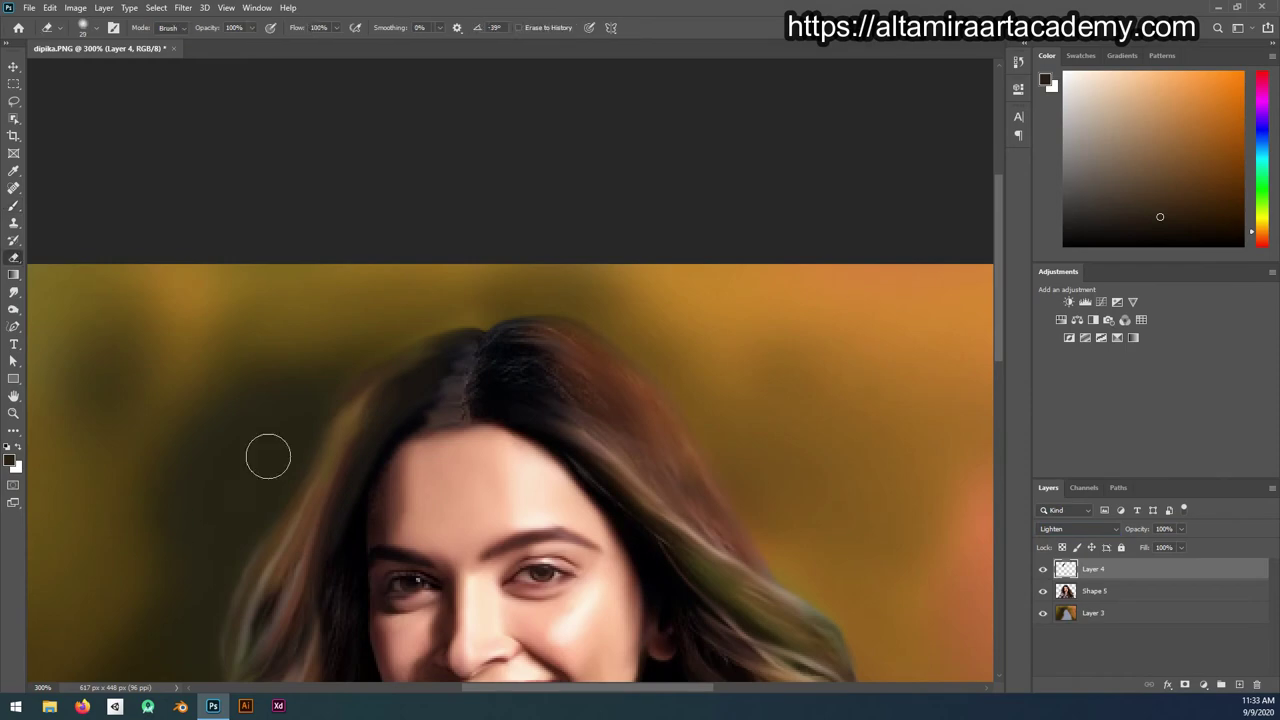
Step: Merge Layer 4 into the Shape 5 portrait layer using Merge Layers
alt+scroll(266, 454, up, 2)
key(alt+bracketleft)
right_click(1094, 591)
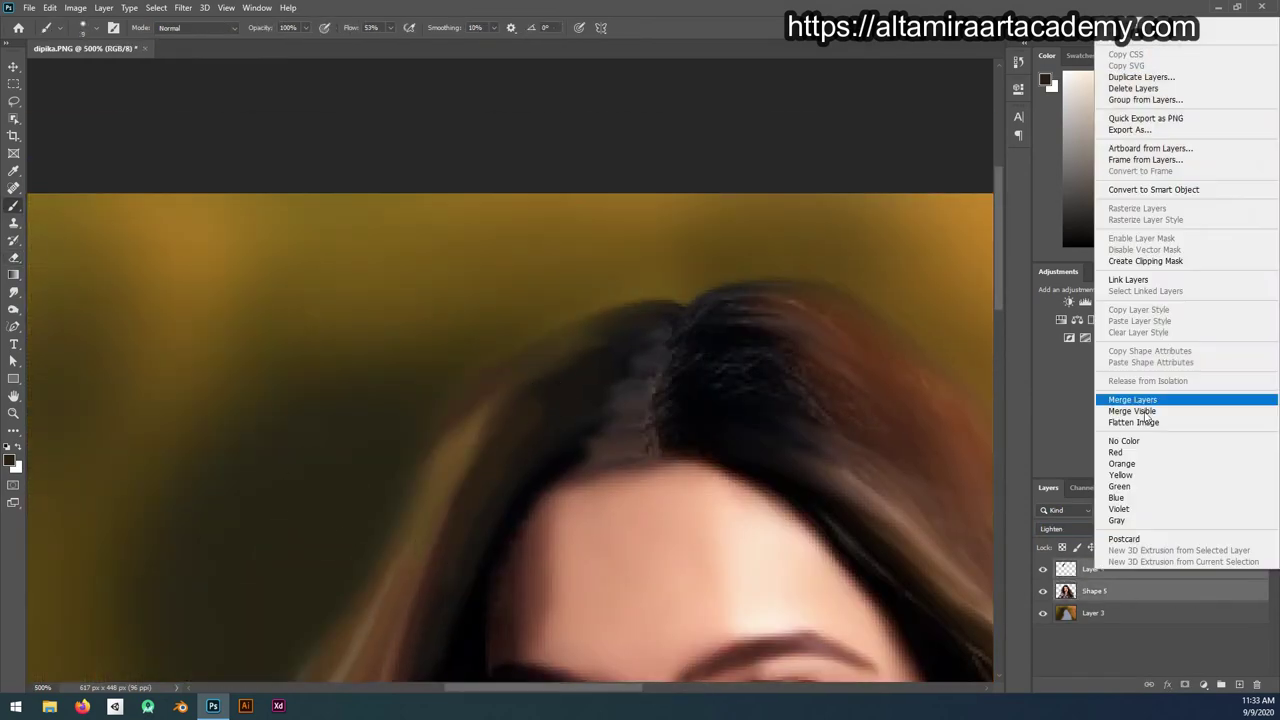
click(1180, 400)
click(14, 291)
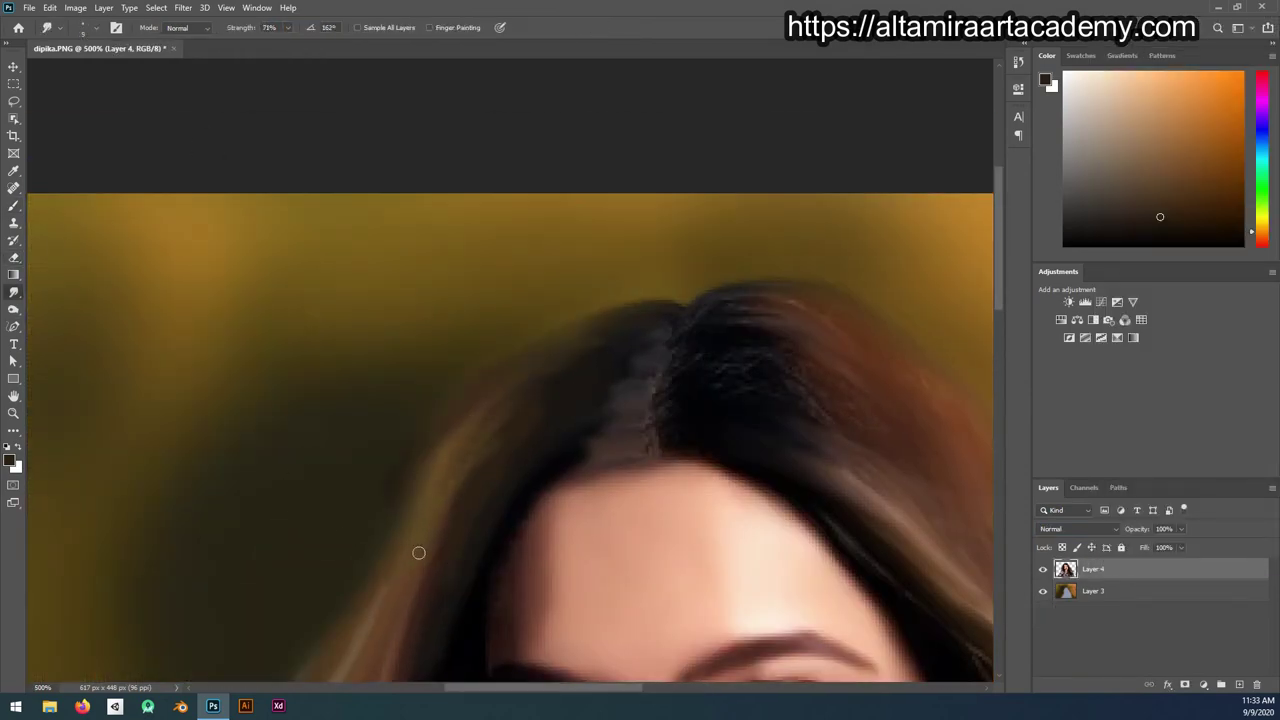
Step: Lower the Smudge tool strength to 64% while moving around the hair
scroll(422, 480, down, 2)
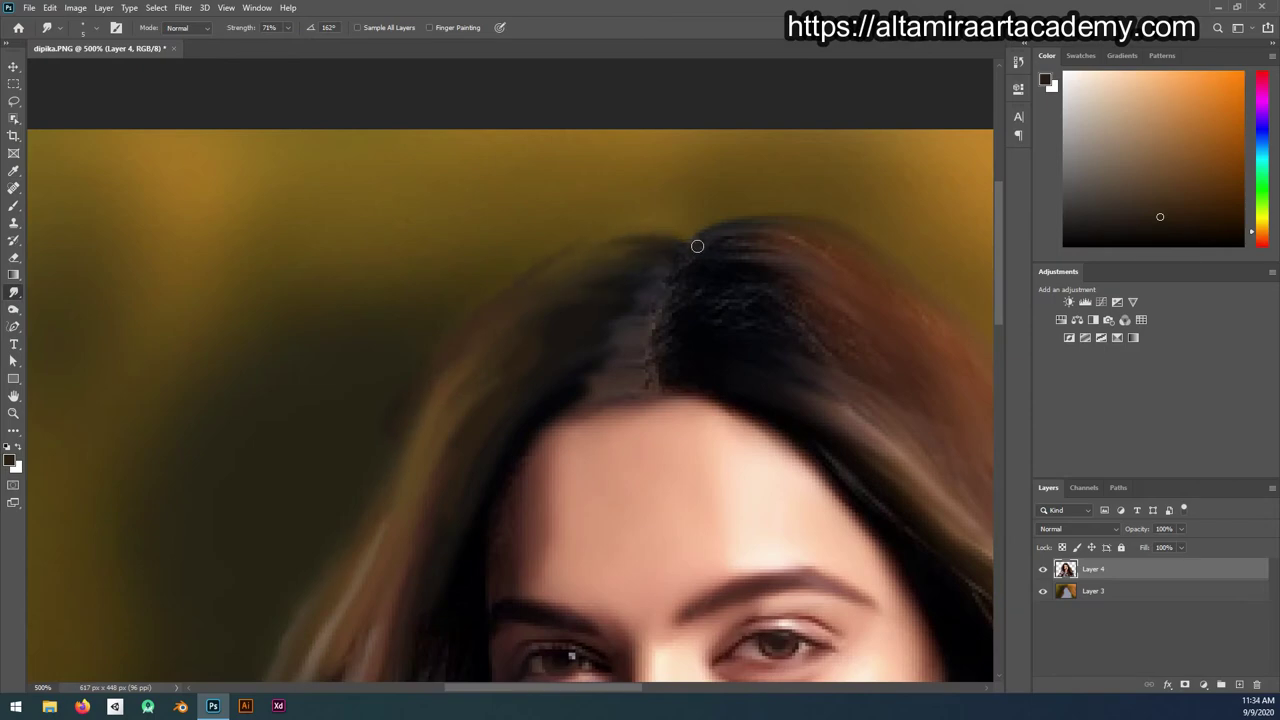
scroll(519, 420, down, 5)
scroll(263, 451, up, 1)
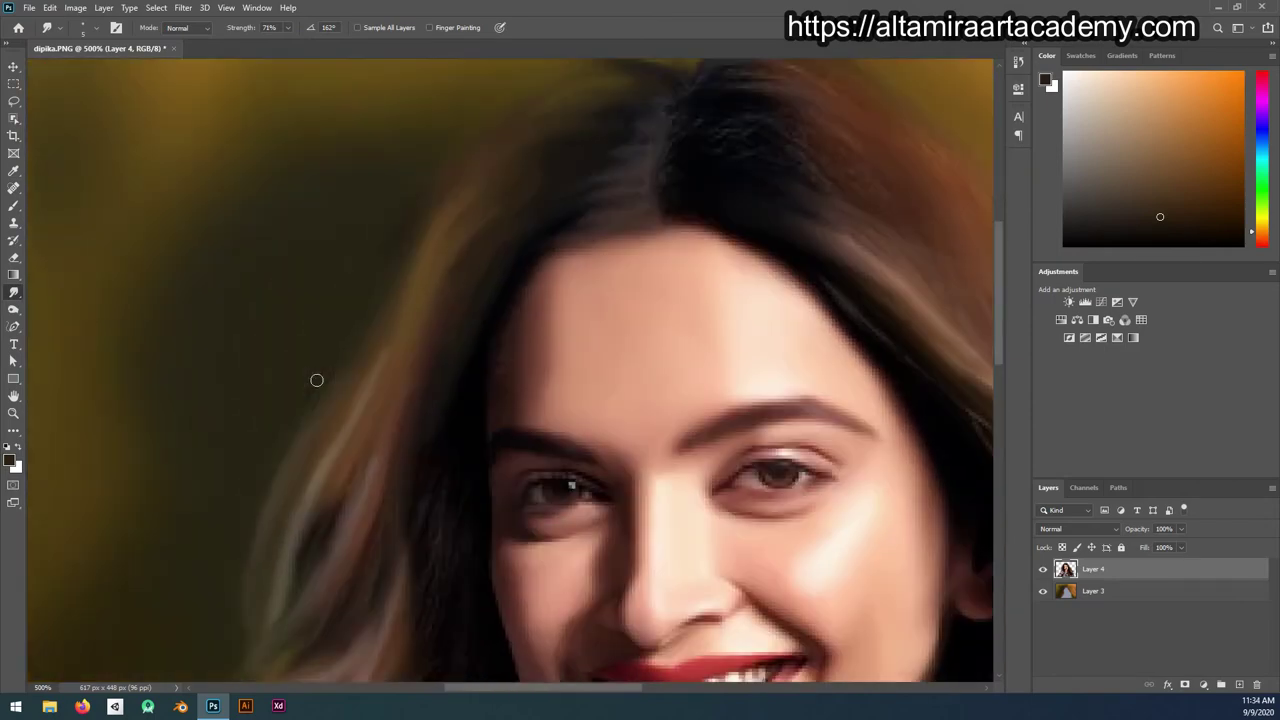
scroll(314, 377, up, 1)
scroll(249, 546, down, 1)
scroll(192, 591, up, 1)
scroll(480, 251, right, 4)
scroll(480, 251, up, 2)
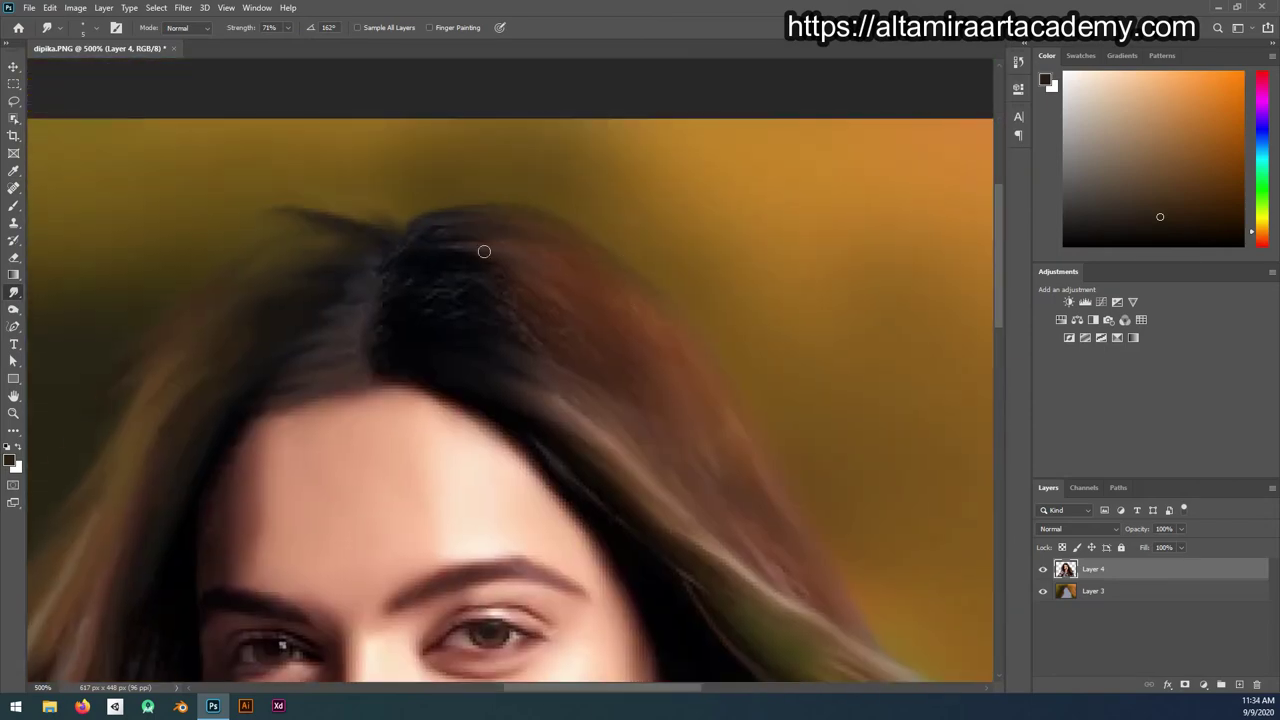
scroll(829, 514, down, 1)
scroll(680, 380, down, 2)
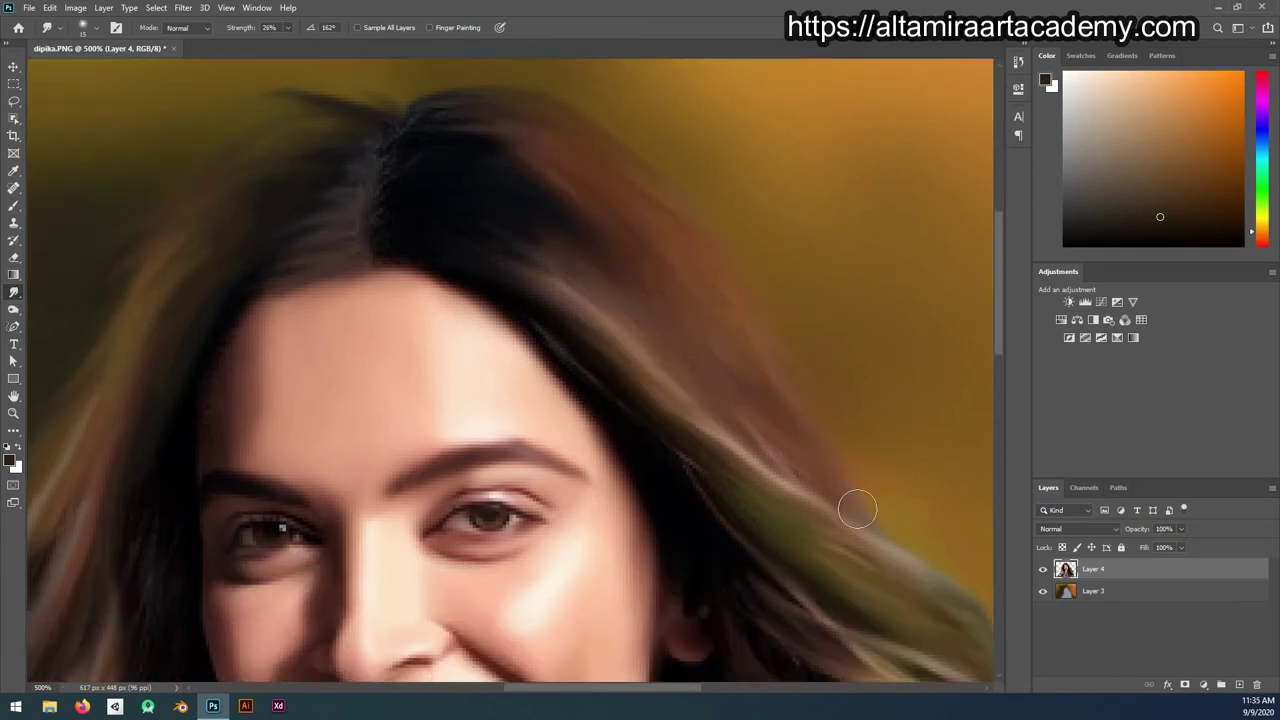
scroll(808, 400, down, 4)
right_click(808, 240)
key(6)
key(4)
key(Escape)
Step: Smudge a right-side hair strand outward, then check the whole portrait
scroll(908, 534, right, 2)
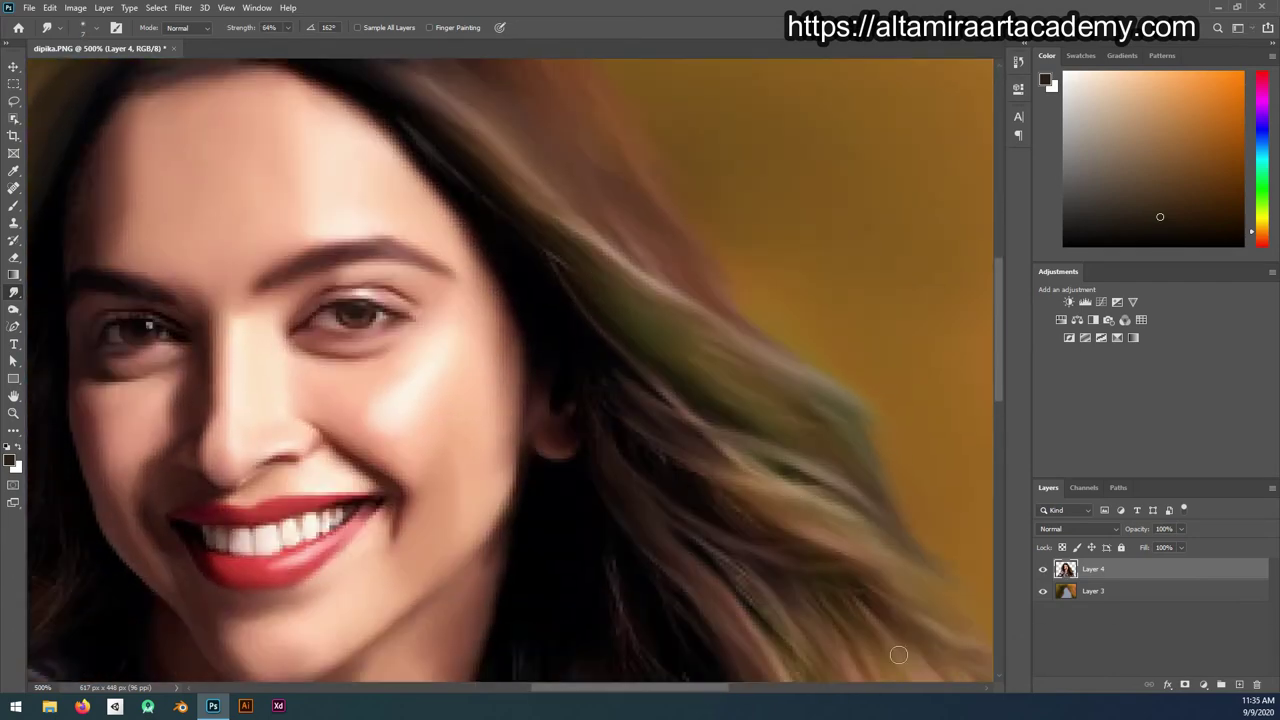
scroll(815, 620, right, 3)
scroll(815, 620, down, 4)
scroll(776, 584, down, 1)
drag(776, 584, 849, 618)
scroll(849, 618, down, 2)
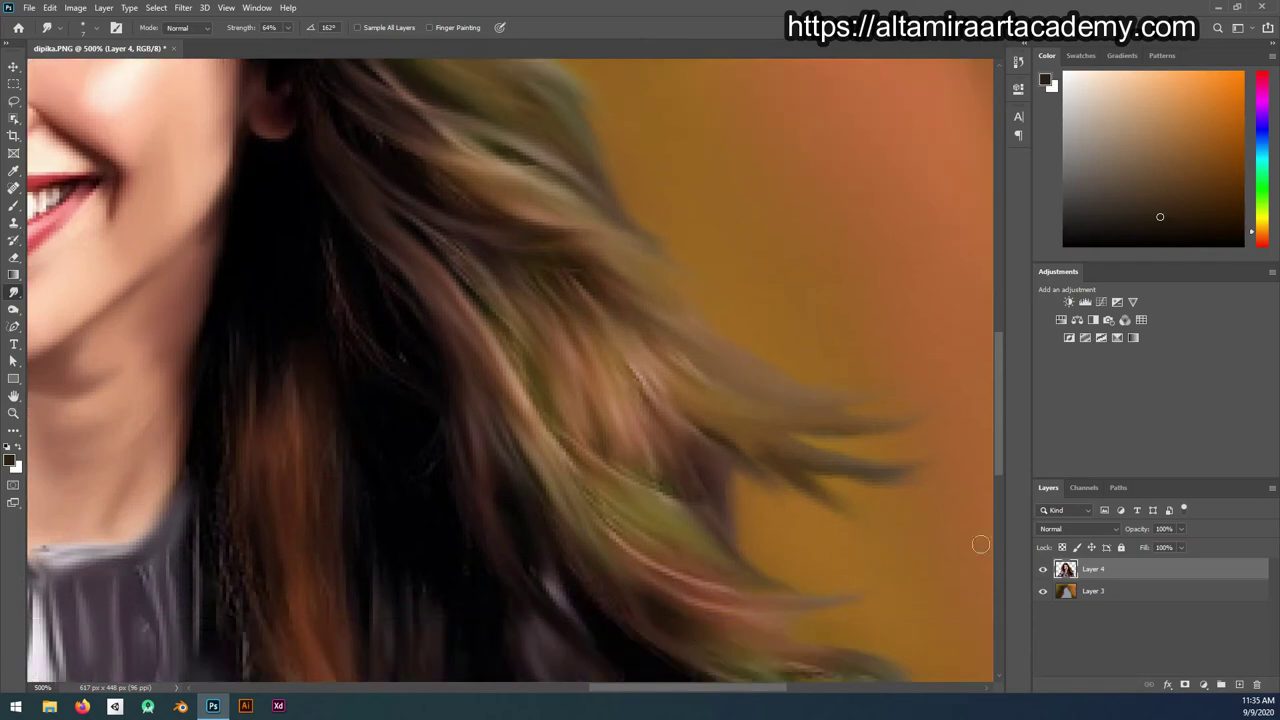
scroll(900, 530, down, 3)
key(ctrl+minus)
key(ctrl+minus)
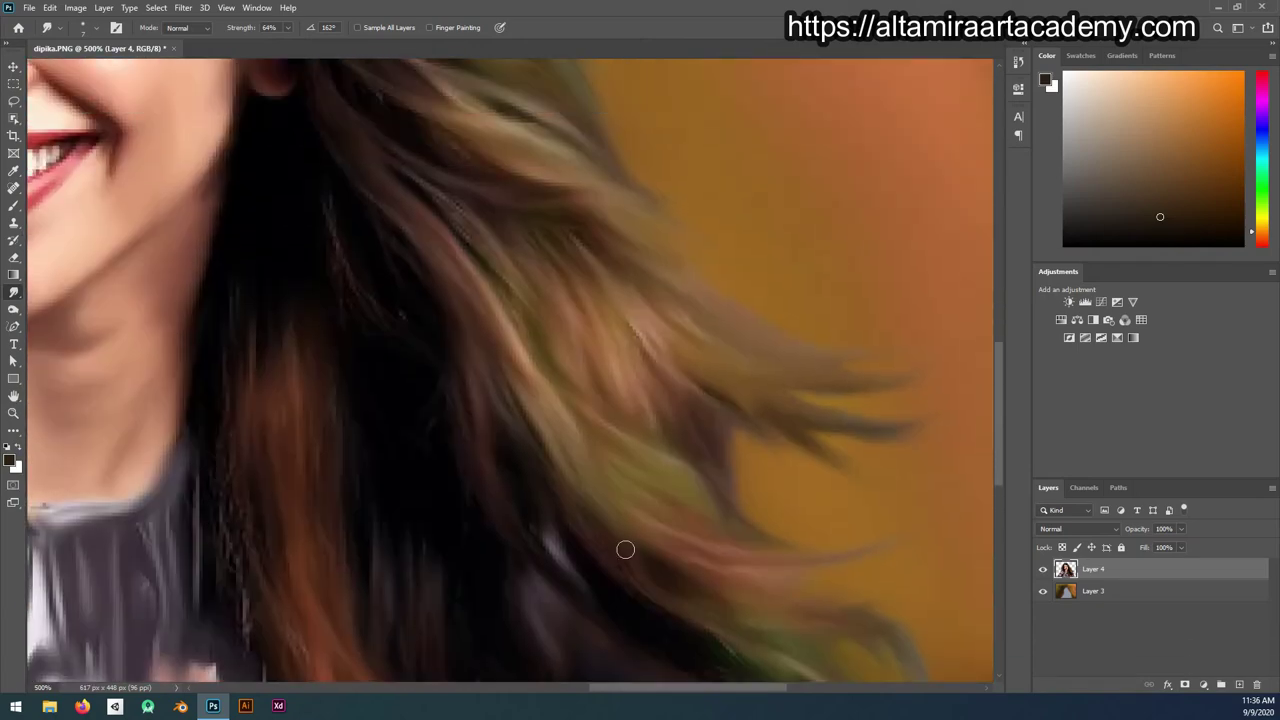
key(ctrl+minus)
key(ctrl+plus)
key(ctrl+plus)
Step: Raise the Smudge strength to 75% and keep streaking the hair around the head
scroll(296, 378, up, 5)
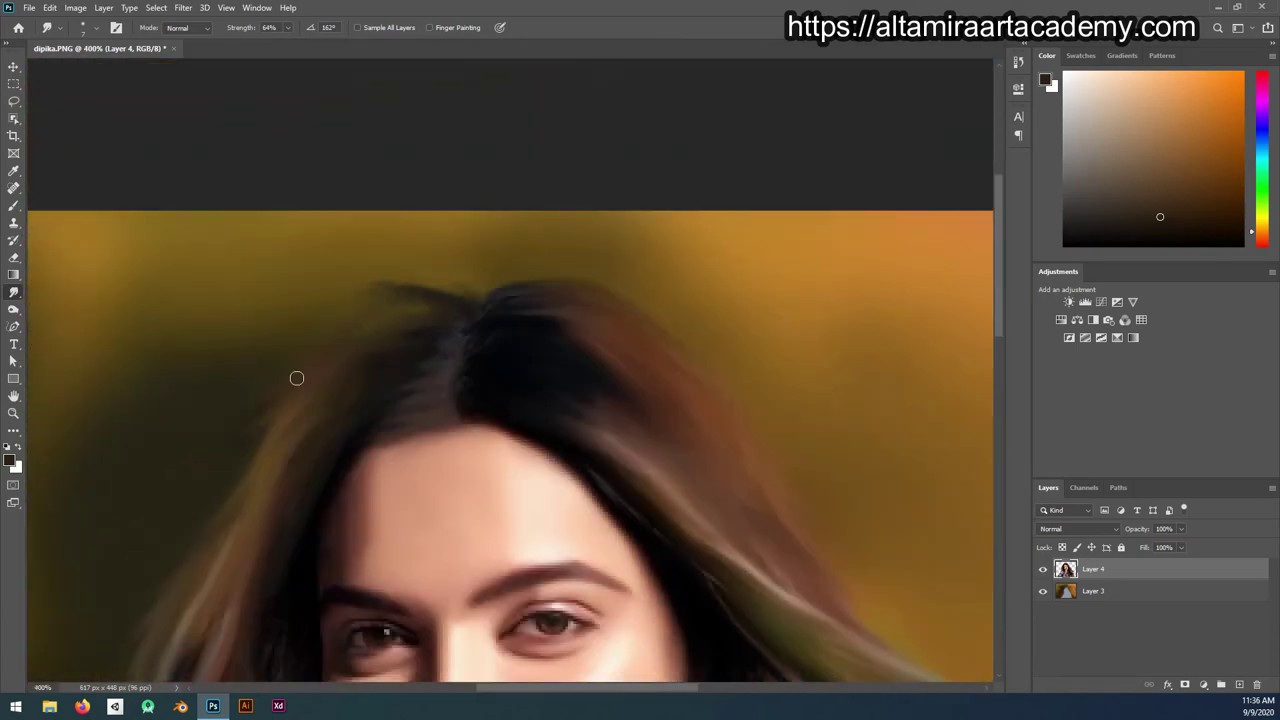
scroll(662, 328, down, 2)
scroll(829, 500, down, 3)
scroll(686, 600, down, 1)
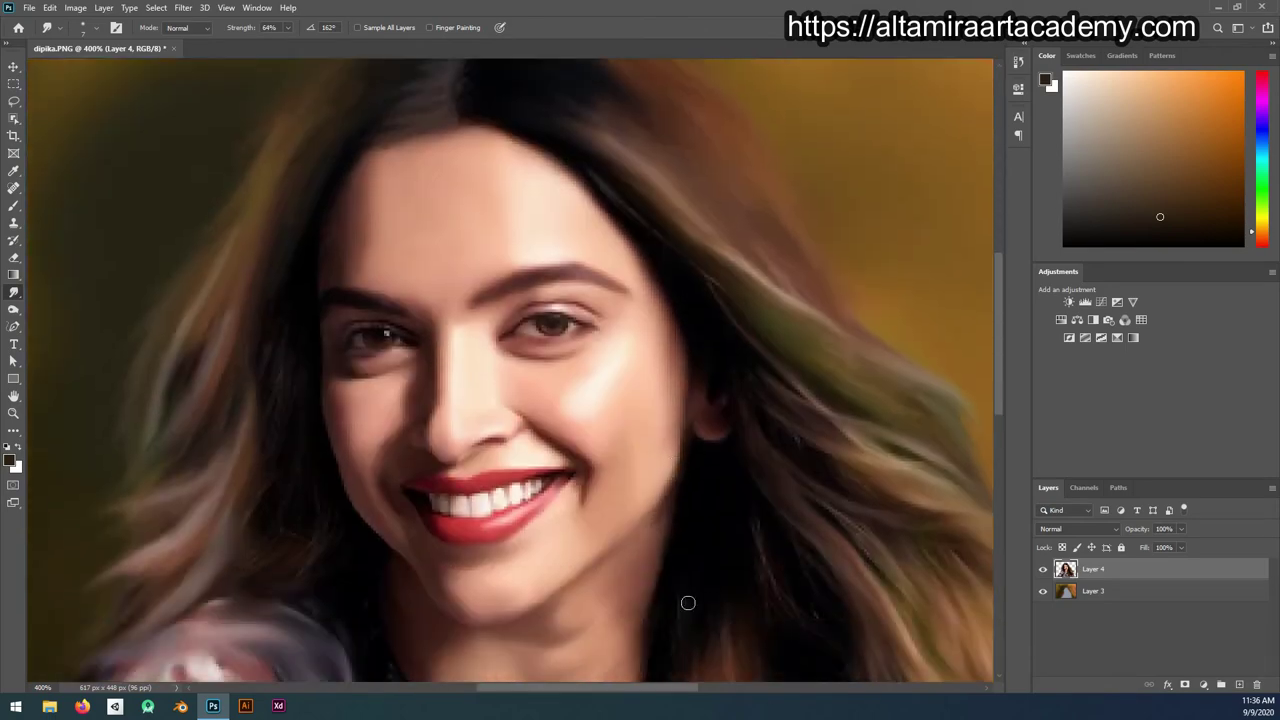
scroll(705, 655, down, 4)
scroll(705, 655, down, 2)
scroll(814, 534, right, 4)
scroll(814, 534, up, 3)
key(7)
key(5)
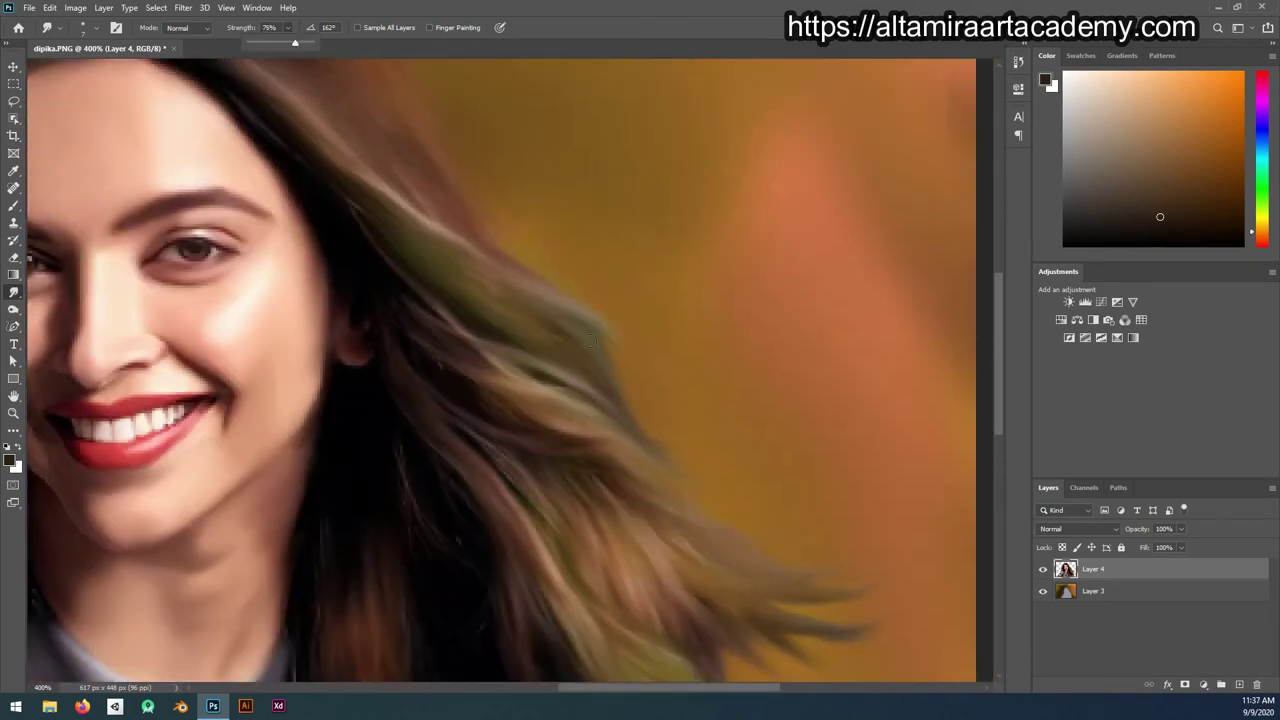
scroll(675, 491, down, 1)
scroll(740, 403, up, 3)
scroll(740, 403, down, 3)
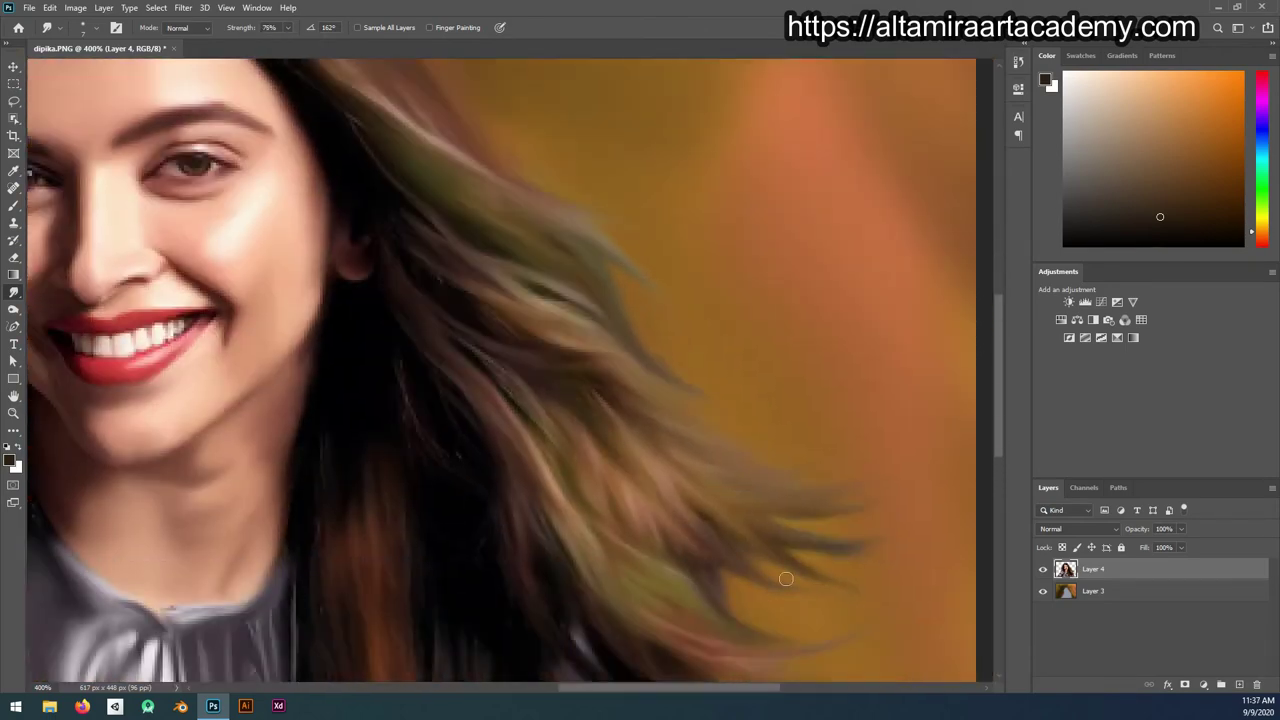
scroll(954, 380, down, 2)
scroll(900, 430, down, 3)
key(ctrl+minus)
key(ctrl+minus)
key(ctrl+minus)
key(ctrl+minus)
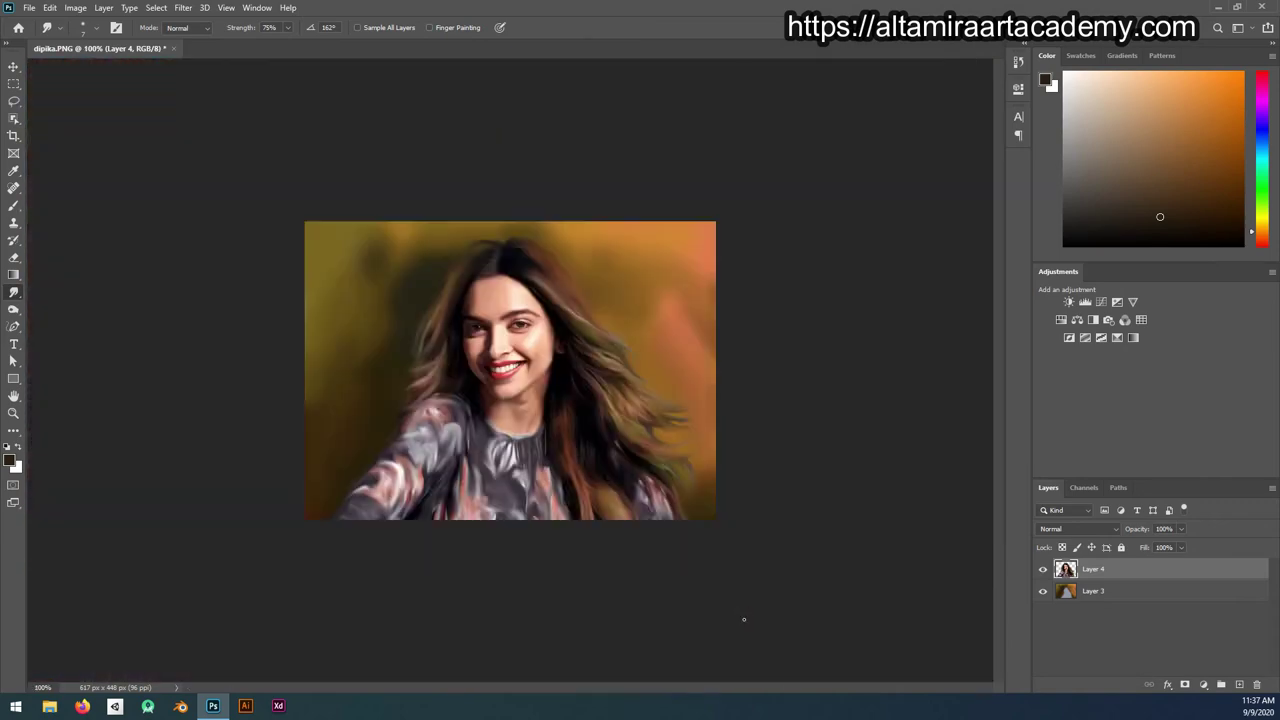
Step: Zoom back in on the face and pan around the blouse area
key(ctrl+plus)
key(ctrl+plus)
key(ctrl+plus)
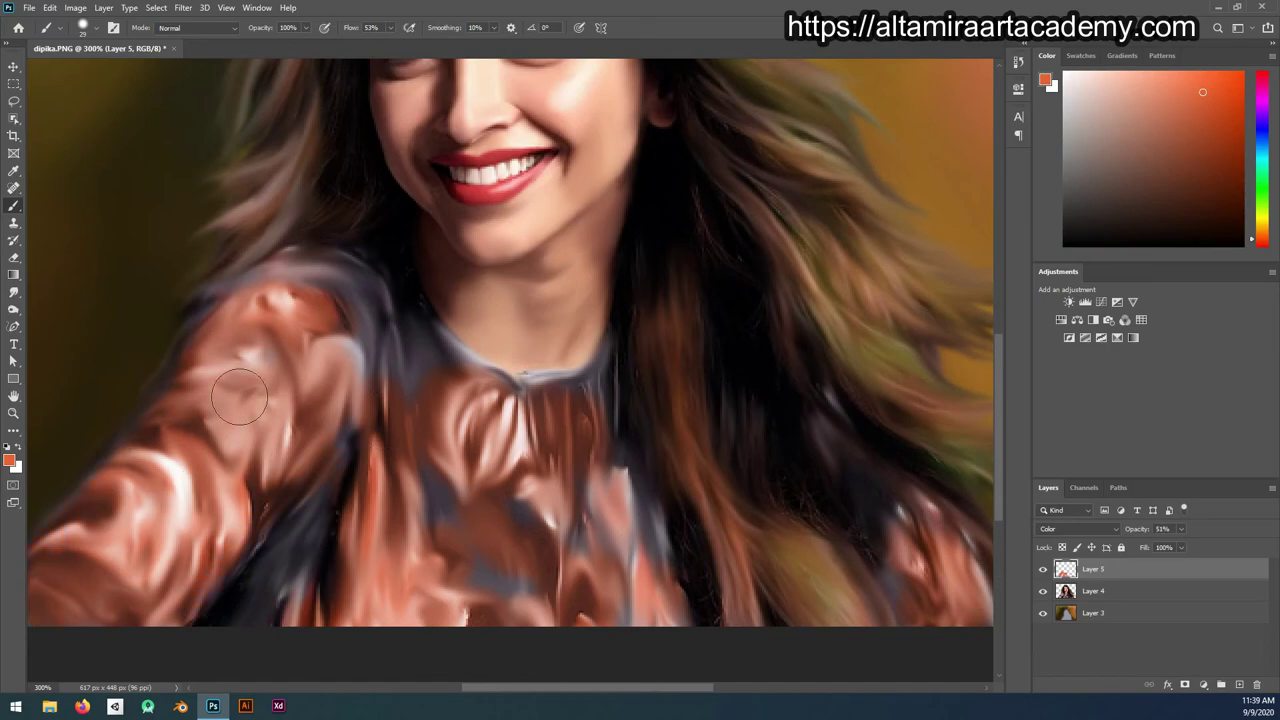
scroll(456, 473, down, 1)
scroll(328, 373, up, 2)
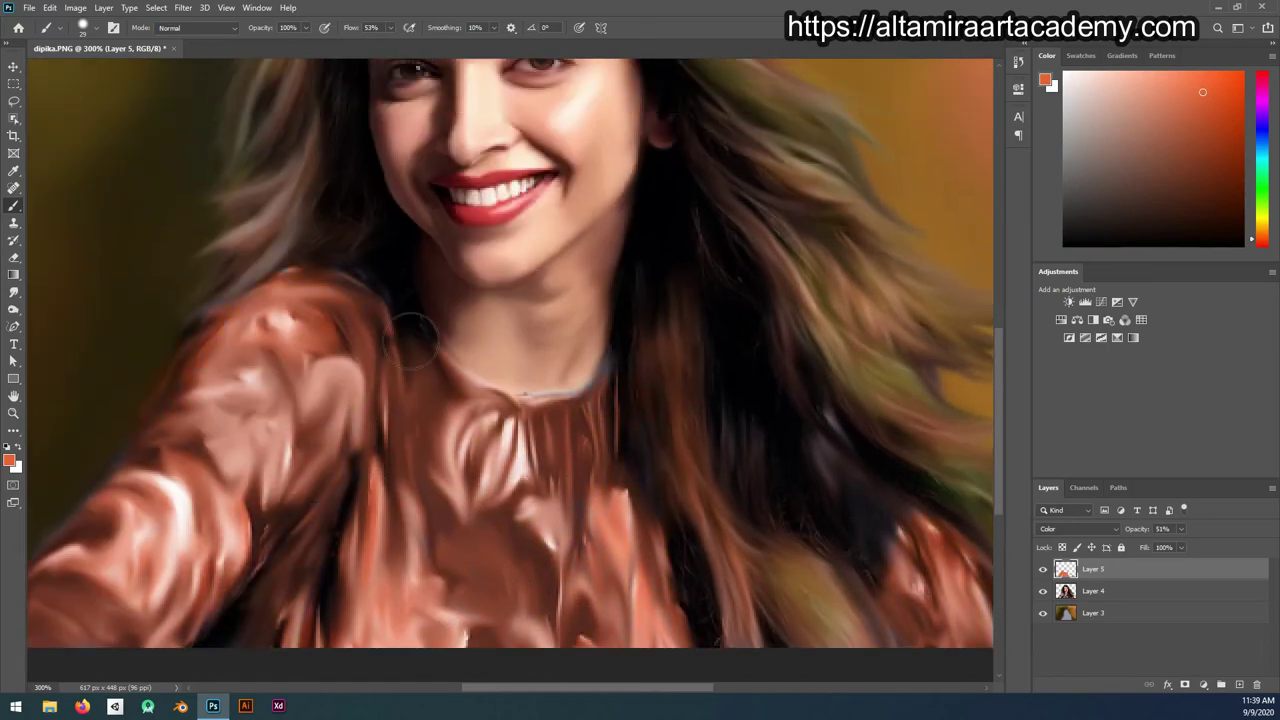
scroll(740, 537, down, 3)
scroll(740, 537, left, 3)
scroll(536, 484, down, 3)
Step: Switch to the Sponge tool in Saturate mode with portrait Layer 4 active
scroll(536, 484, up, 2)
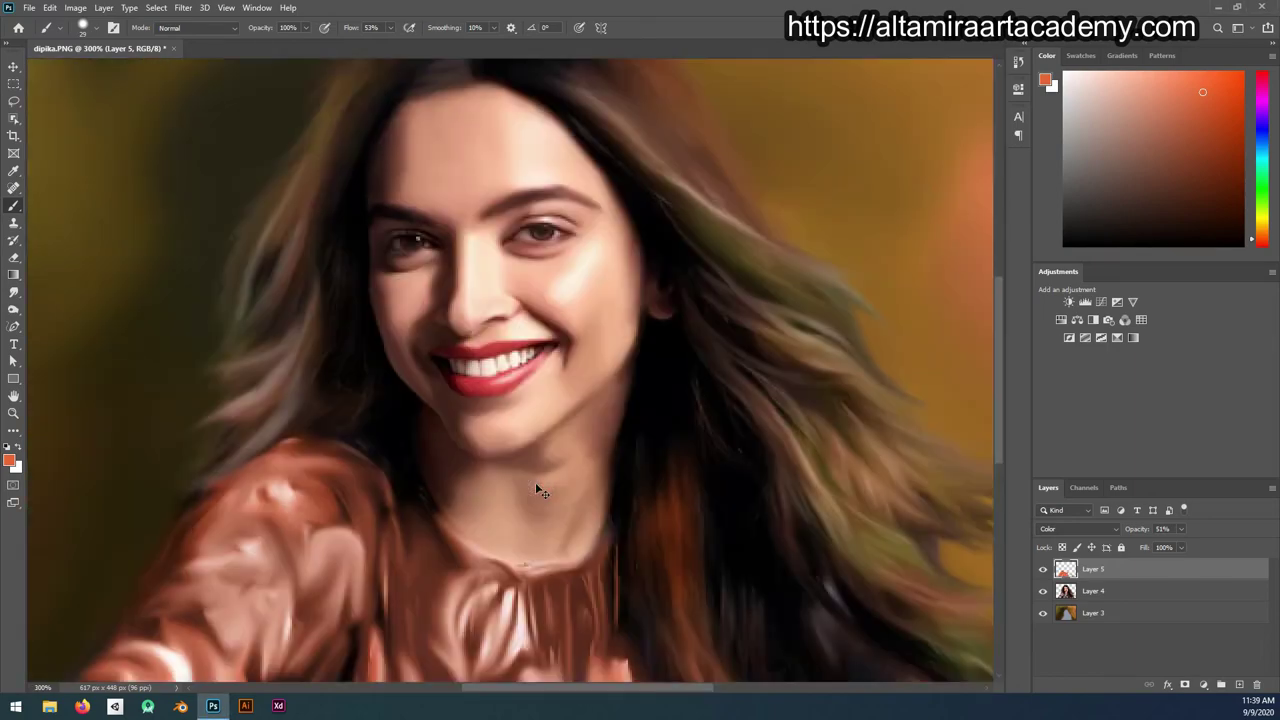
scroll(536, 484, down, 3)
key(o)
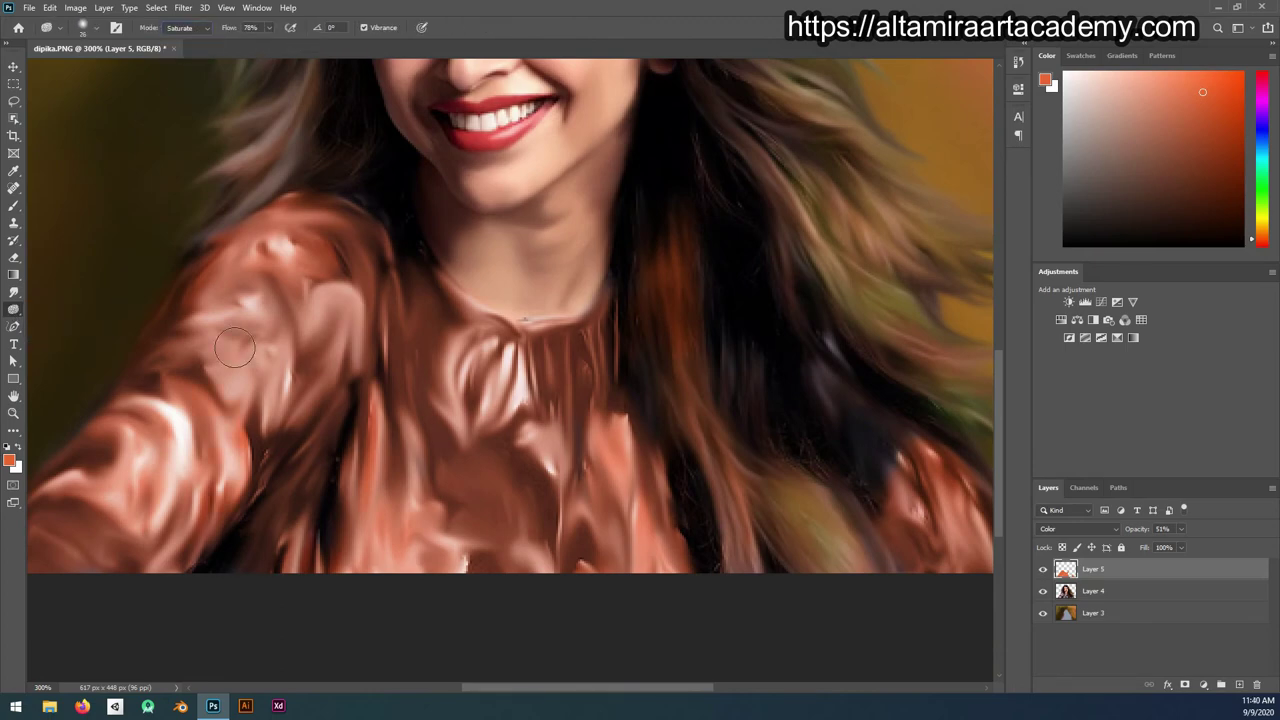
key(alt+bracketleft)
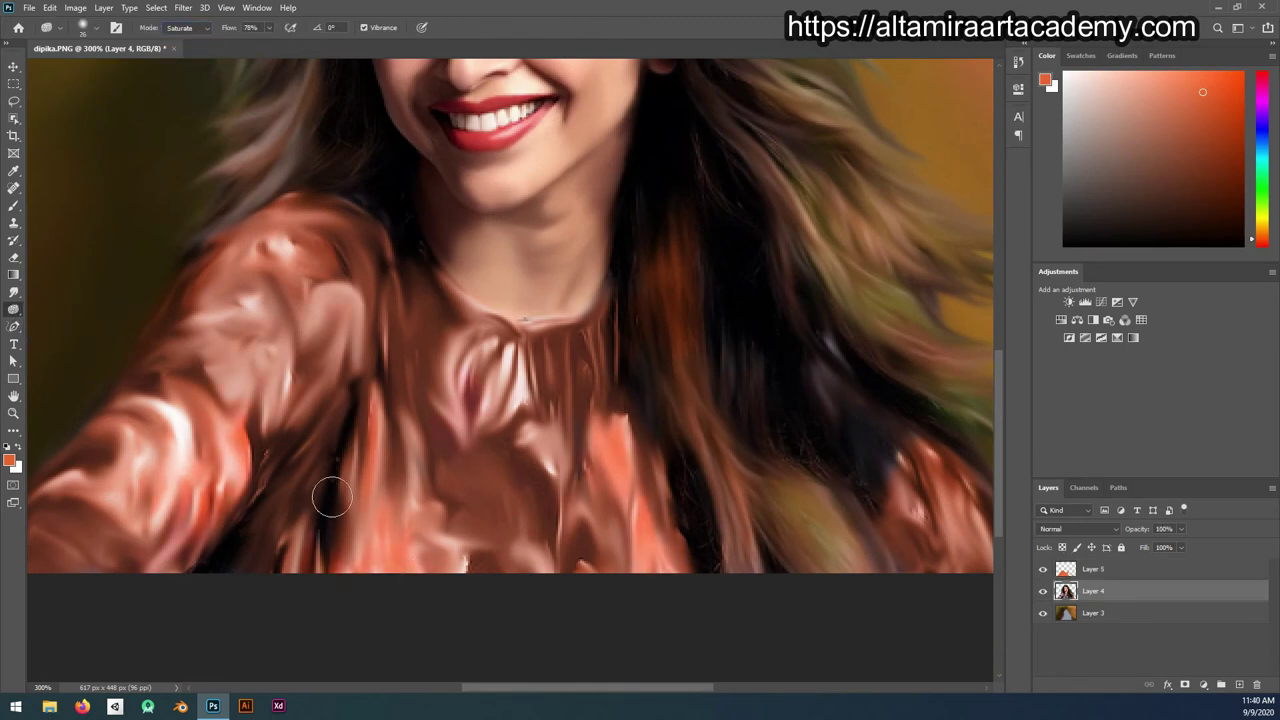
Step: Saturate the blouse and cheeks, working over the portrait
scroll(357, 460, up, 2)
scroll(500, 360, up, 1)
scroll(604, 360, up, 1)
scroll(474, 186, up, 1)
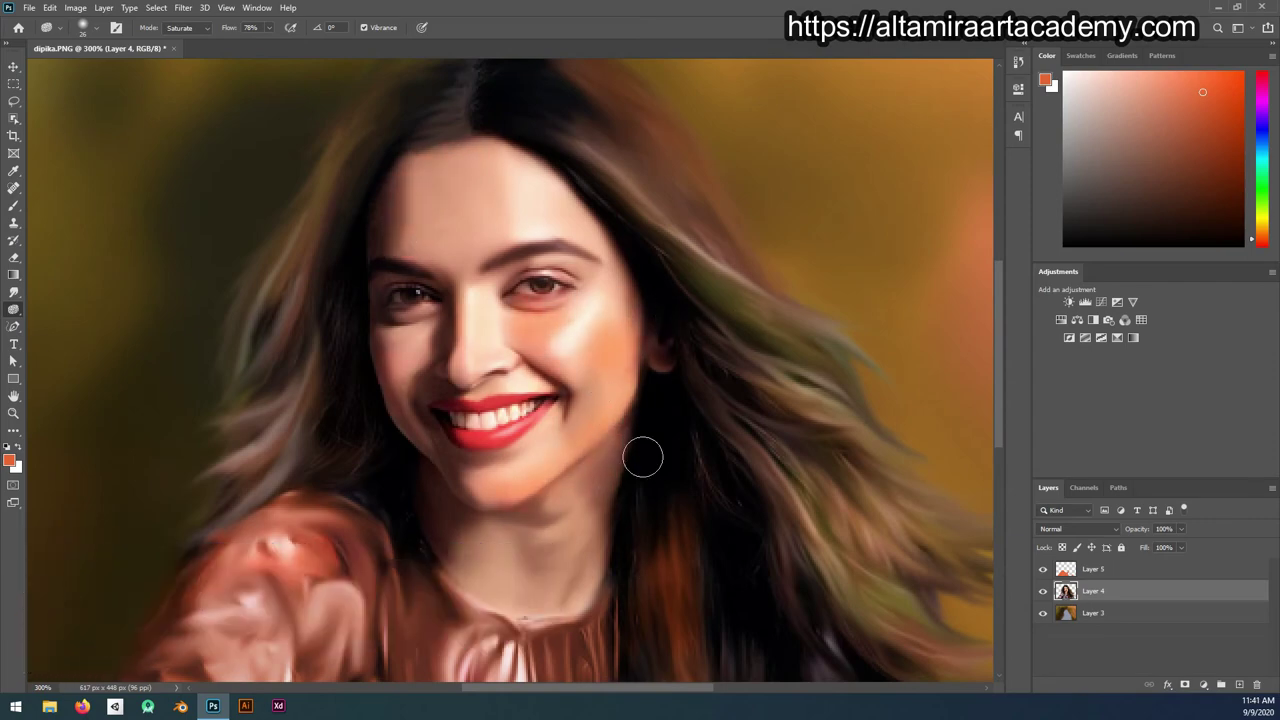
scroll(663, 335, down, 1)
scroll(419, 394, down, 1)
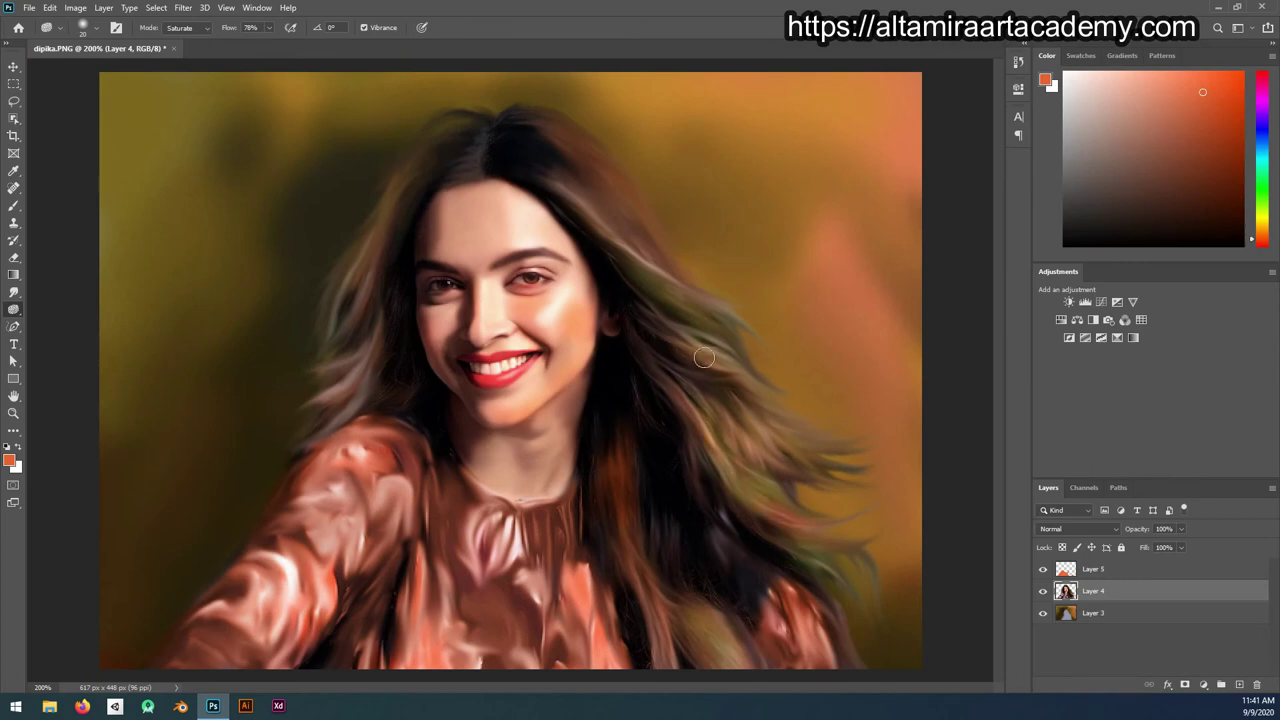
click(14, 292)
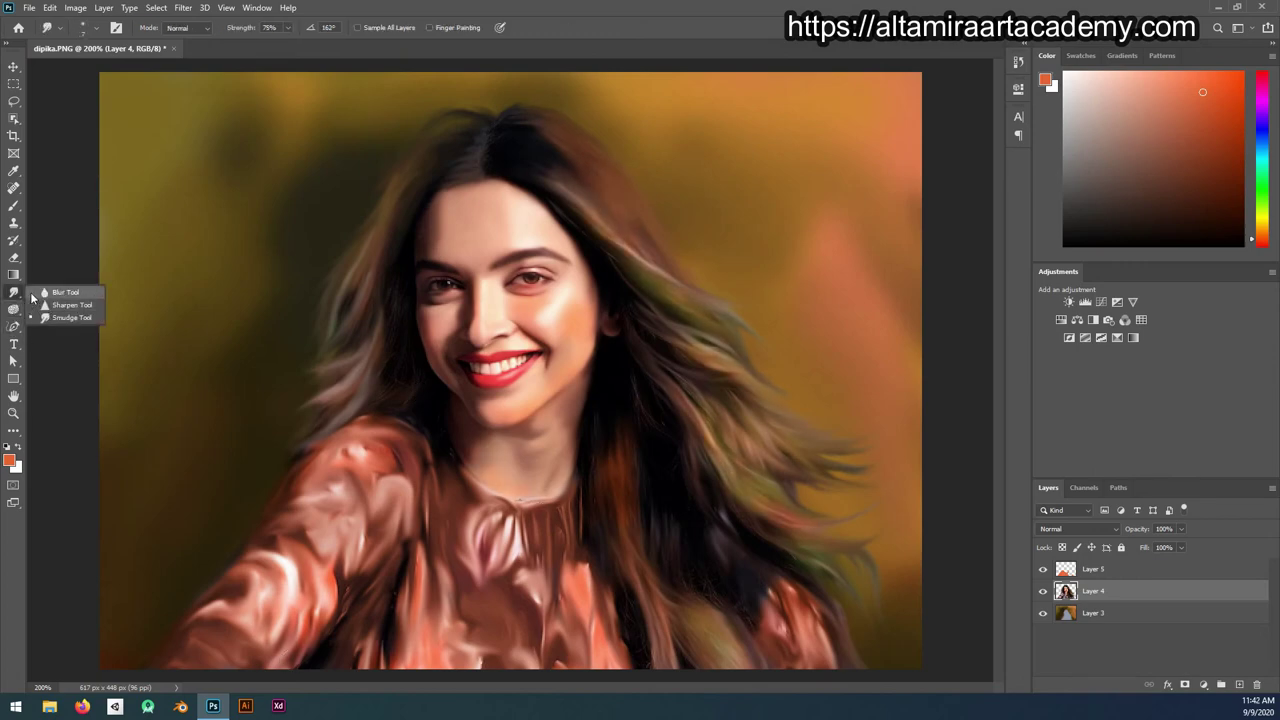
Step: Burn darker shadows on the left shoulder and the background left of the figure
click(14, 309)
right_click(272, 473)
key(Escape)
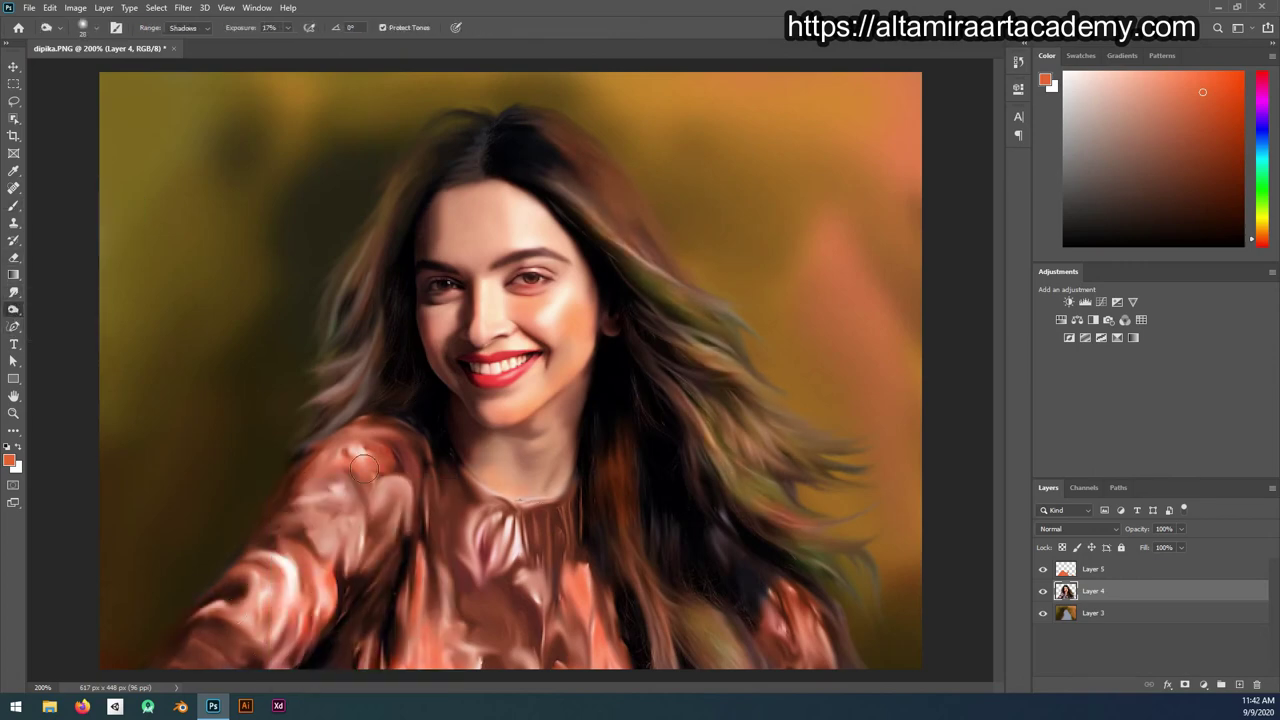
drag(363, 467, 425, 450)
key(alt+bracketleft)
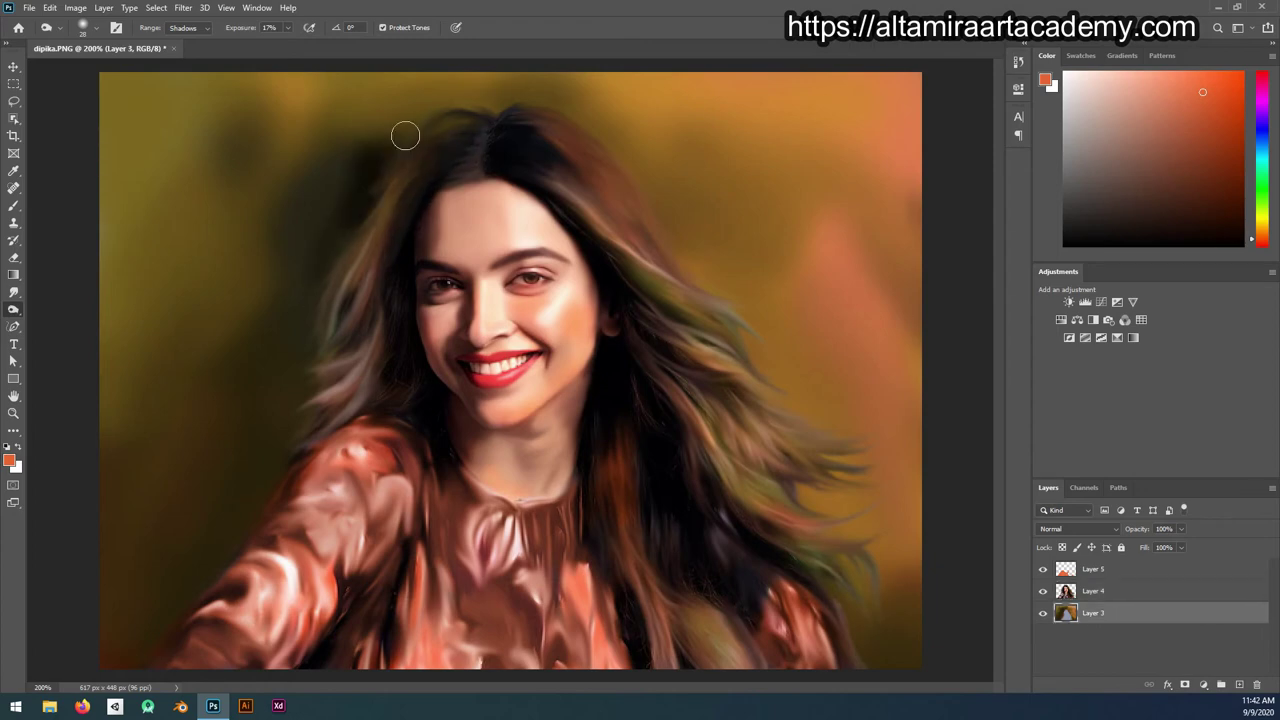
mouse_move(403, 131)
mouse_down()
mouse_move(286, 429)
mouse_move(363, 686)
mouse_up()
Step: Select the background photo layer and switch to a soft Brush
key(ctrl+minus)
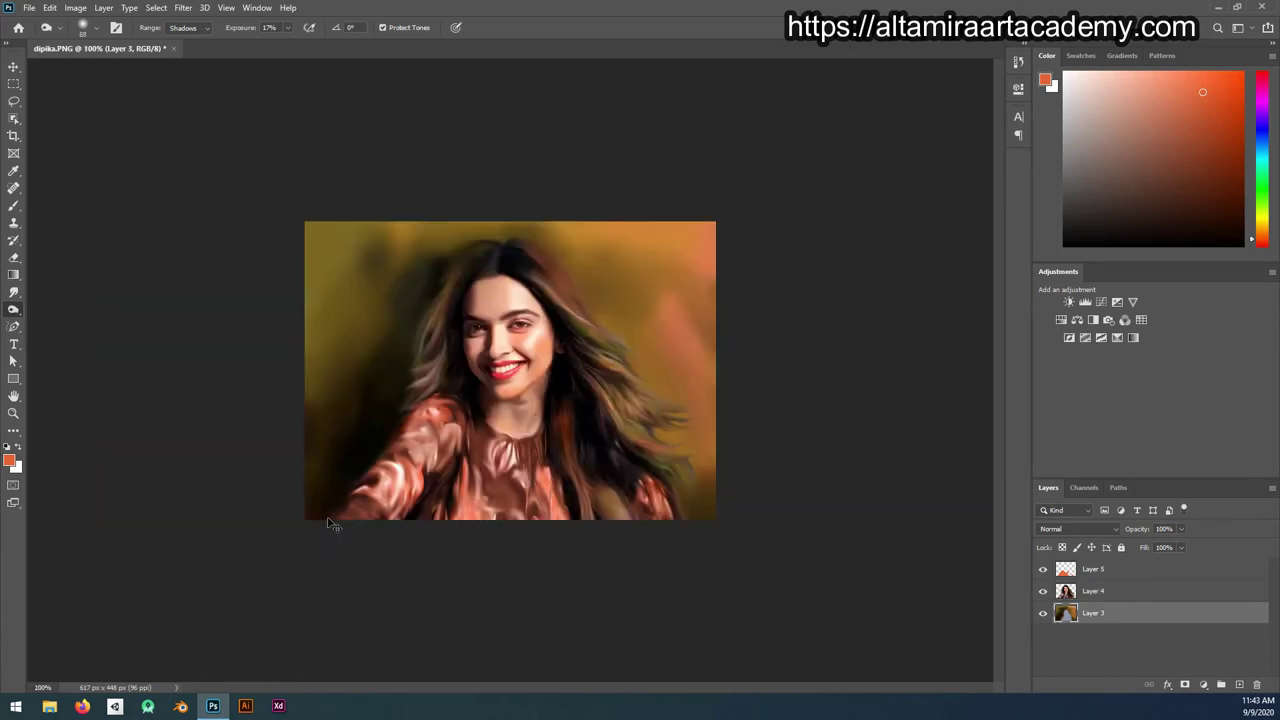
key(ctrl+plus)
key(alt+bracketright)
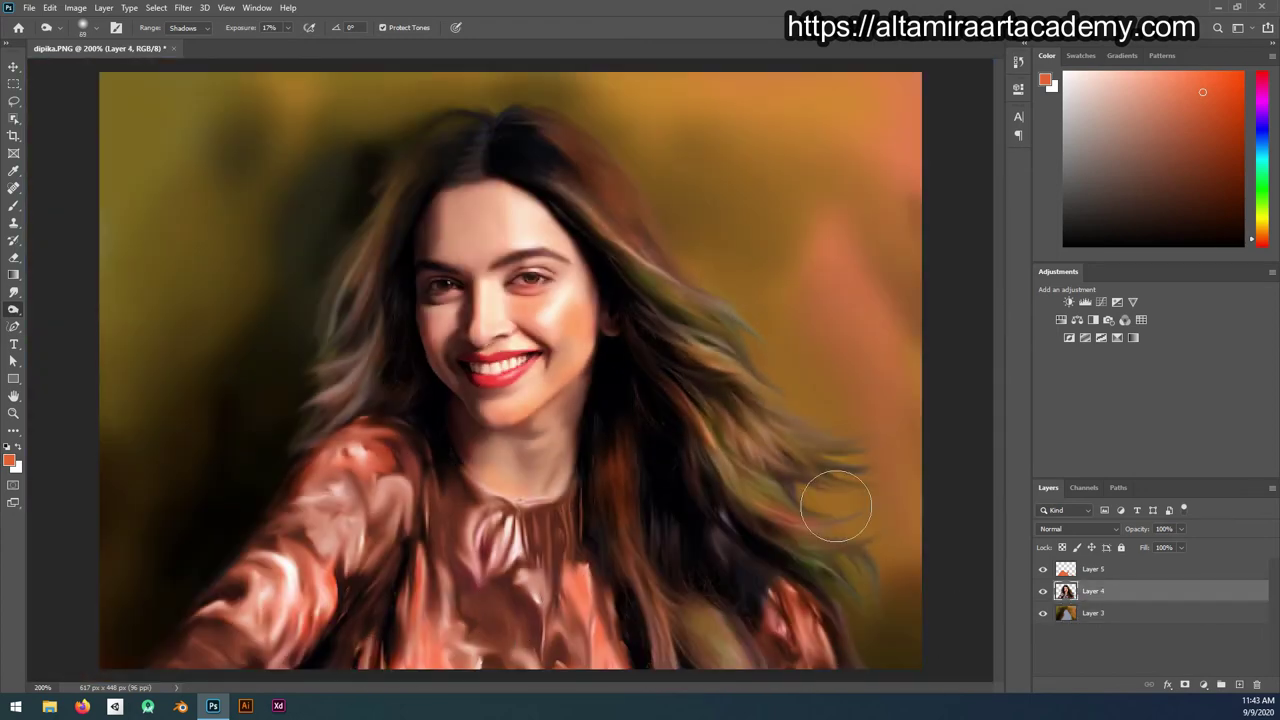
key(ctrl+minus)
click(1100, 612)
key(b)
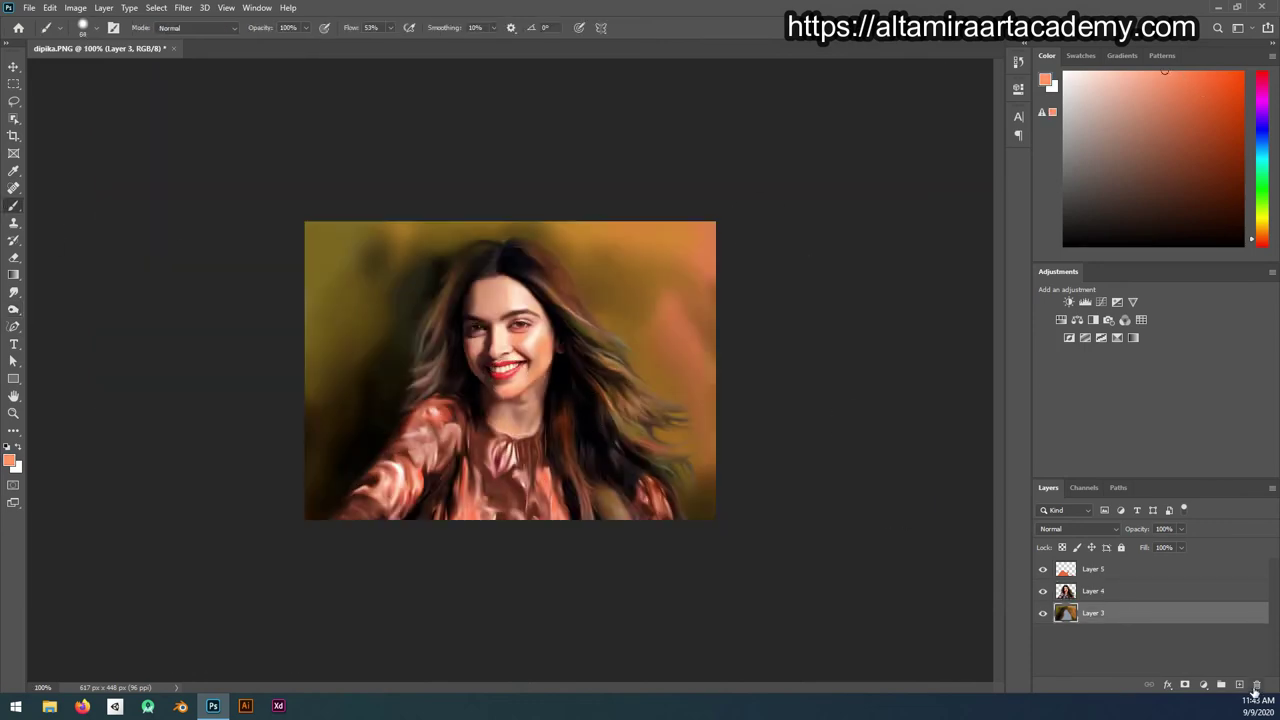
Step: Paint olive-yellow on a new 27% opacity layer, merge it down, and blend with the Mixer Brush
click(1239, 685)
key(2)
key(7)
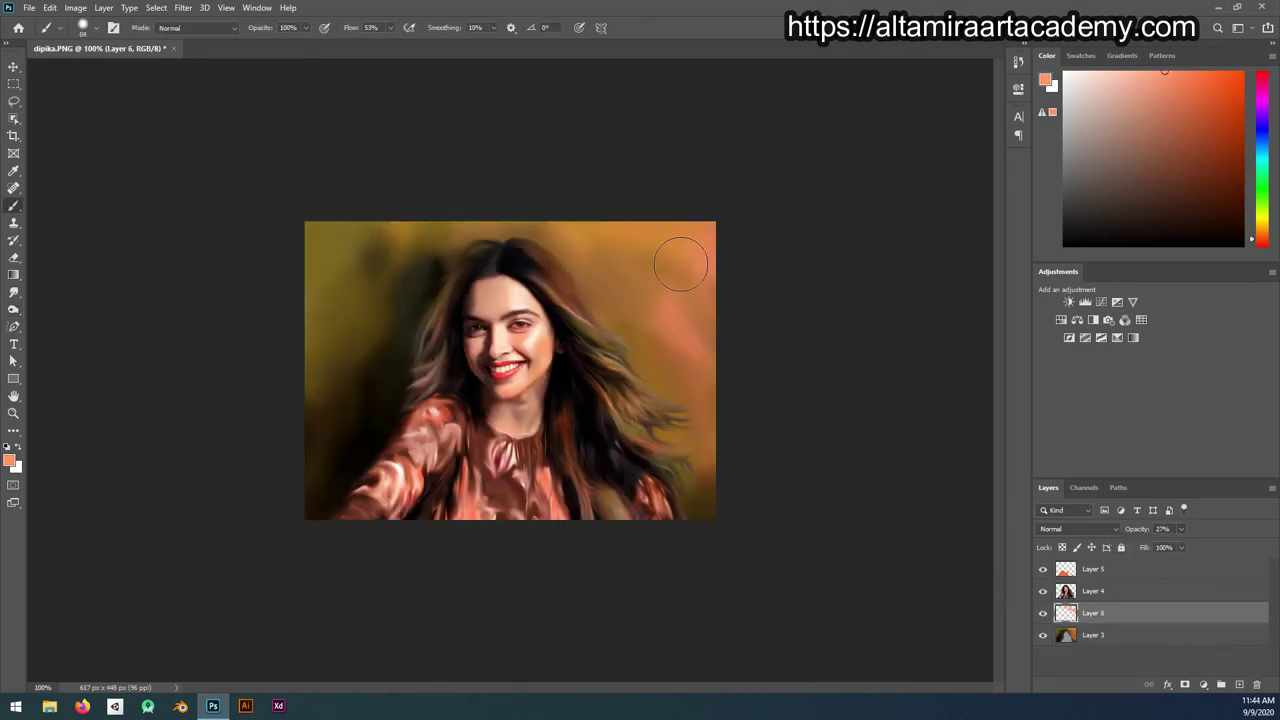
alt+click(400, 242)
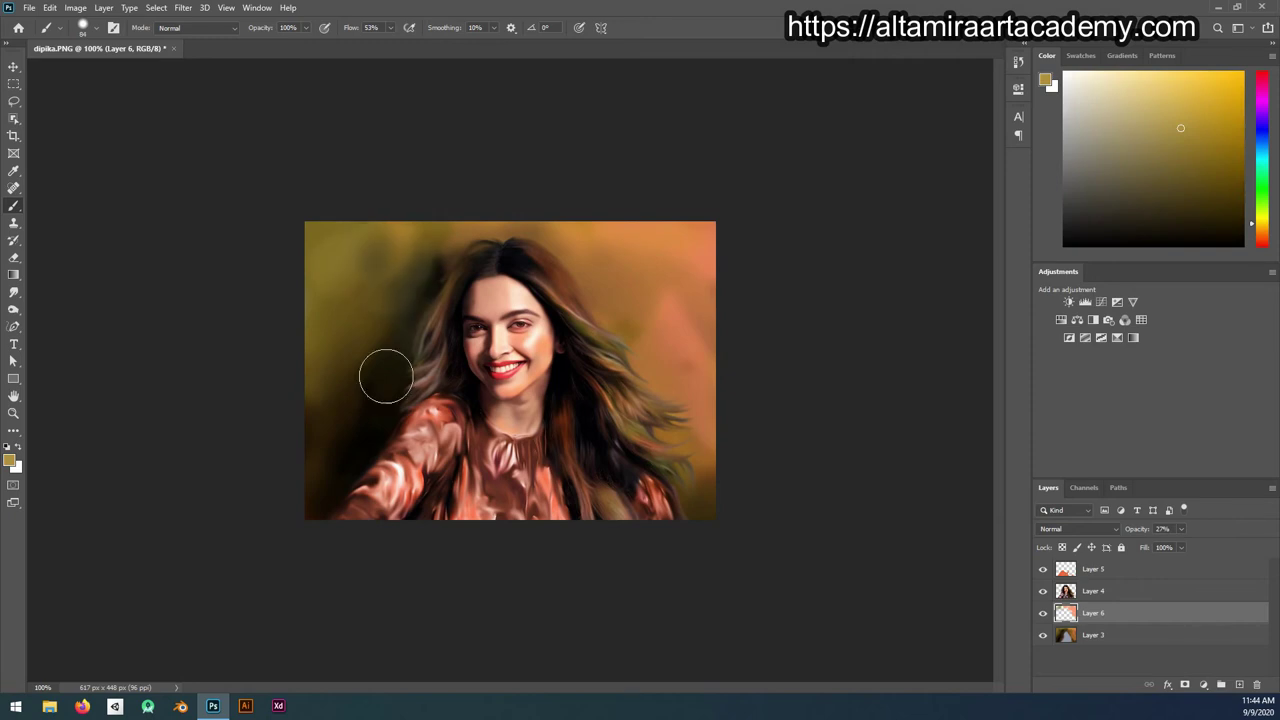
drag(386, 376, 335, 395)
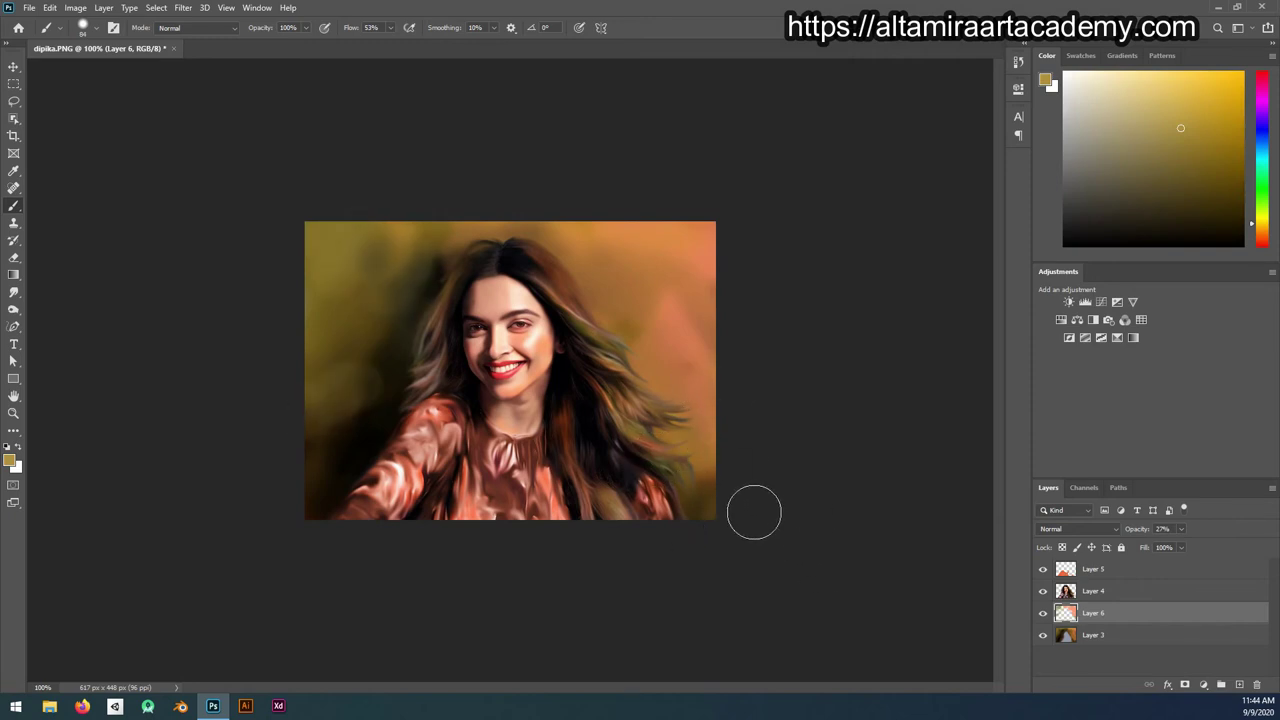
mouse_move(684, 400)
mouse_down()
mouse_move(652, 243)
mouse_move(575, 224)
mouse_up()
key(shift+b)
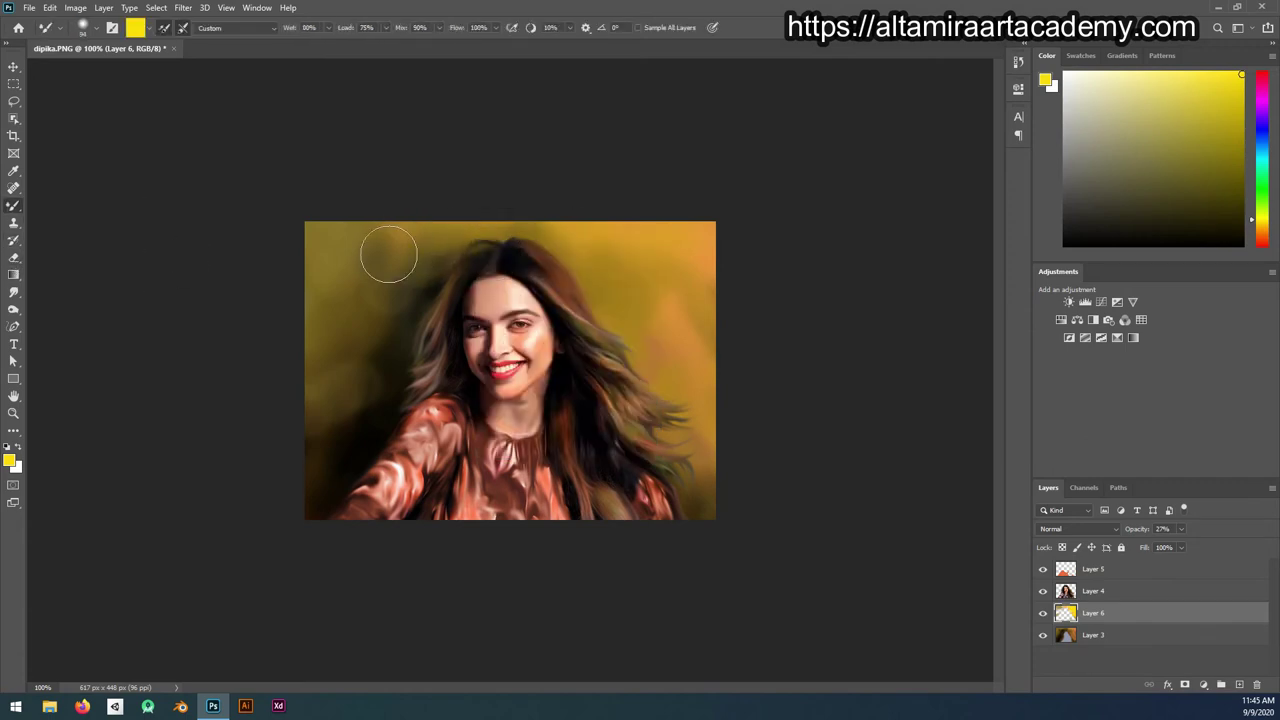
key(ctrl+e)
mouse_move(349, 357)
mouse_down()
mouse_move(443, 257)
mouse_move(376, 424)
mouse_move(395, 372)
mouse_up()
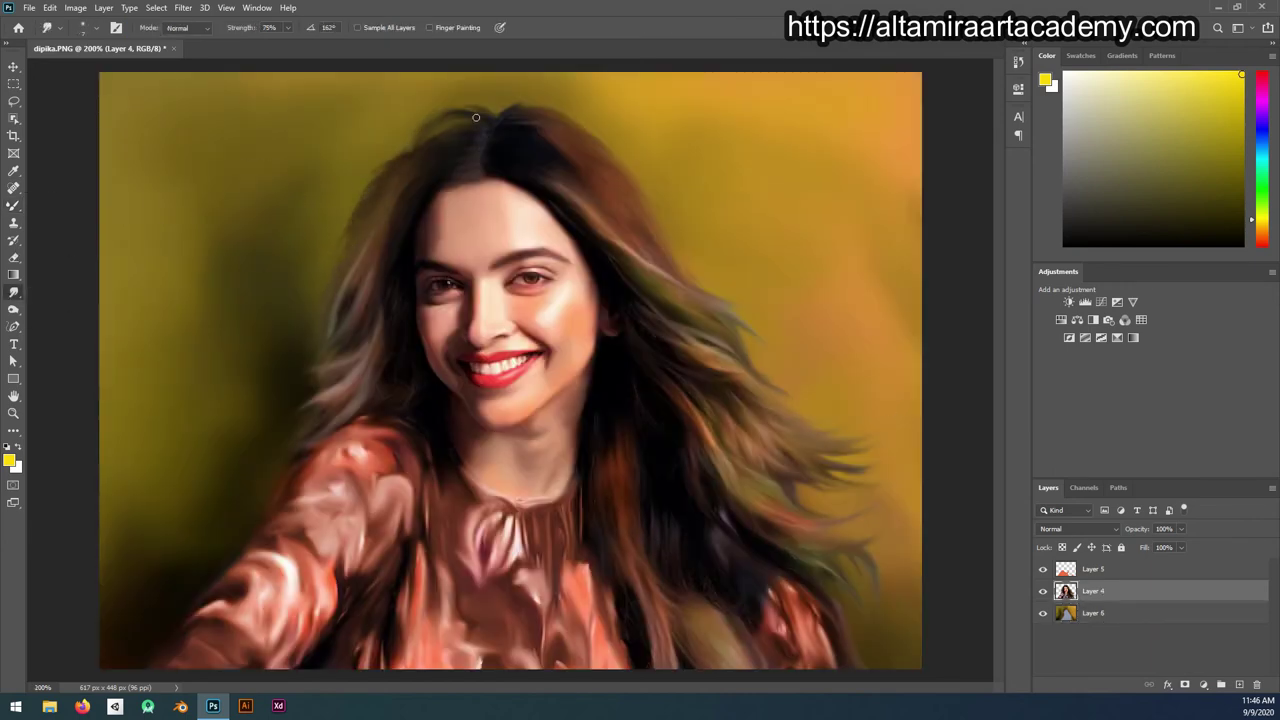
Step: Enlarge the Smudge brush slightly and zoom back in on the cheek
right_click(400, 150)
key(Return)
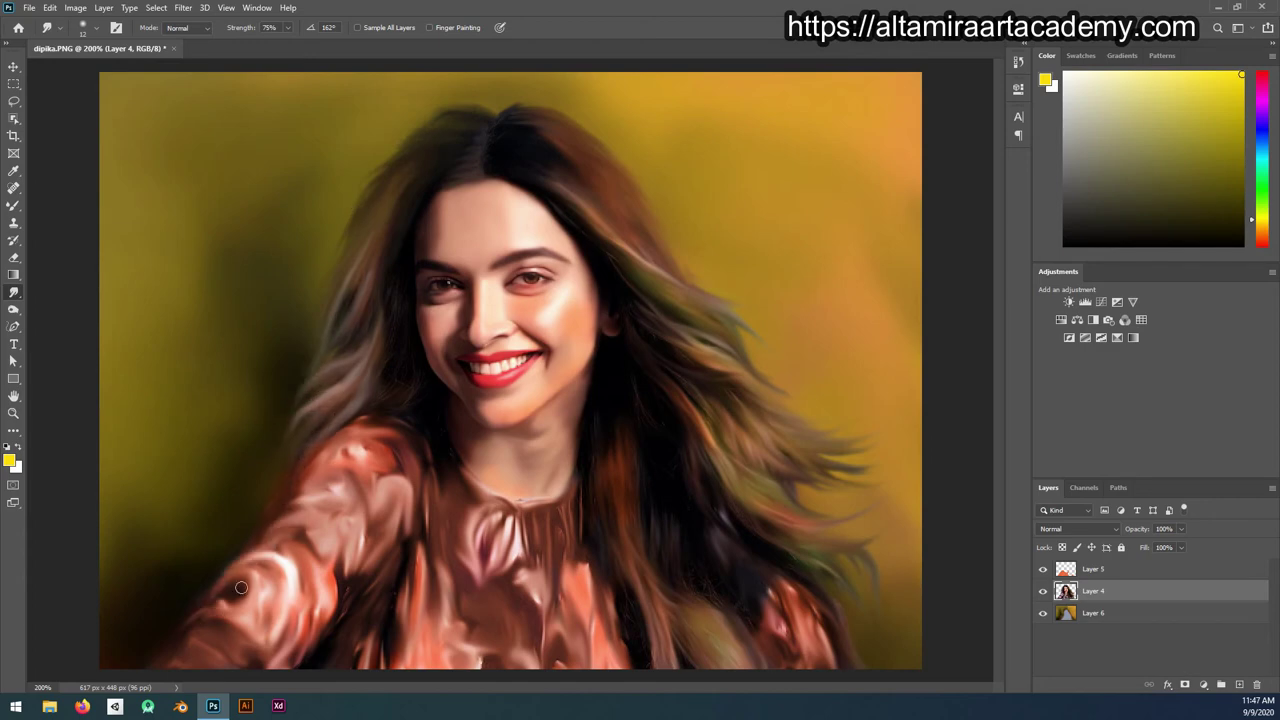
key(ctrl+minus)
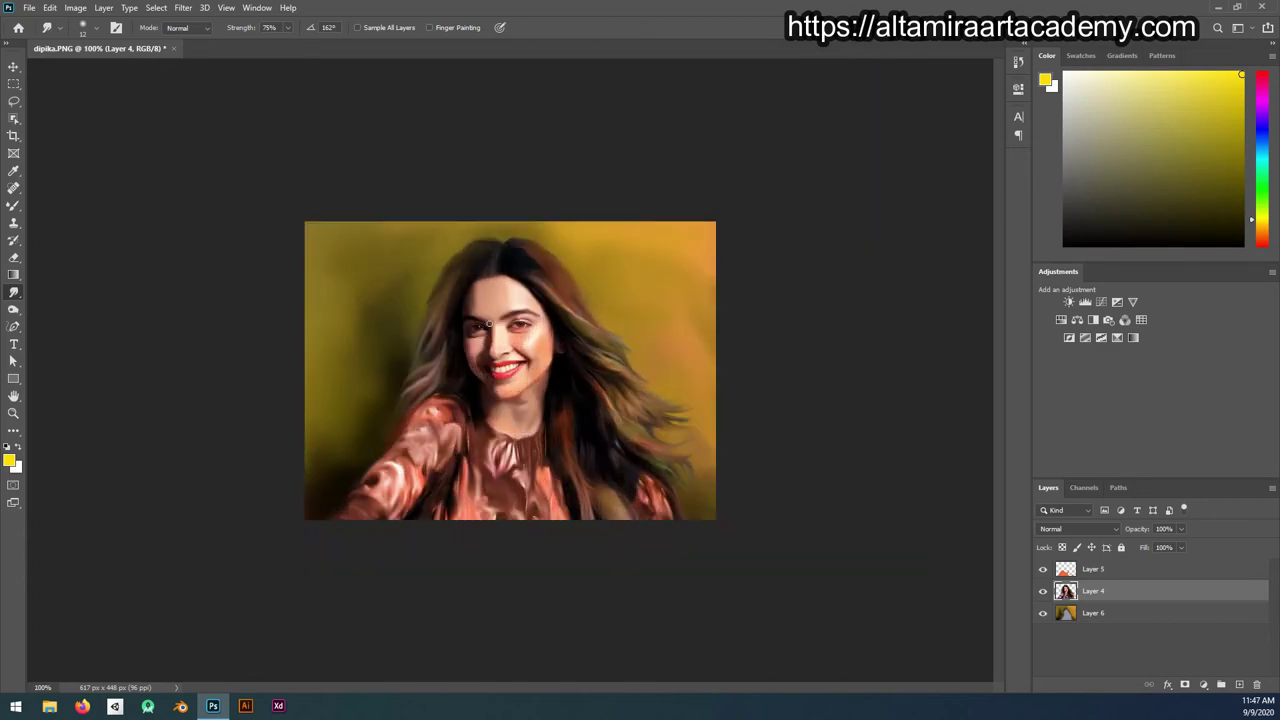
key(ctrl+plus)
key(ctrl+plus)
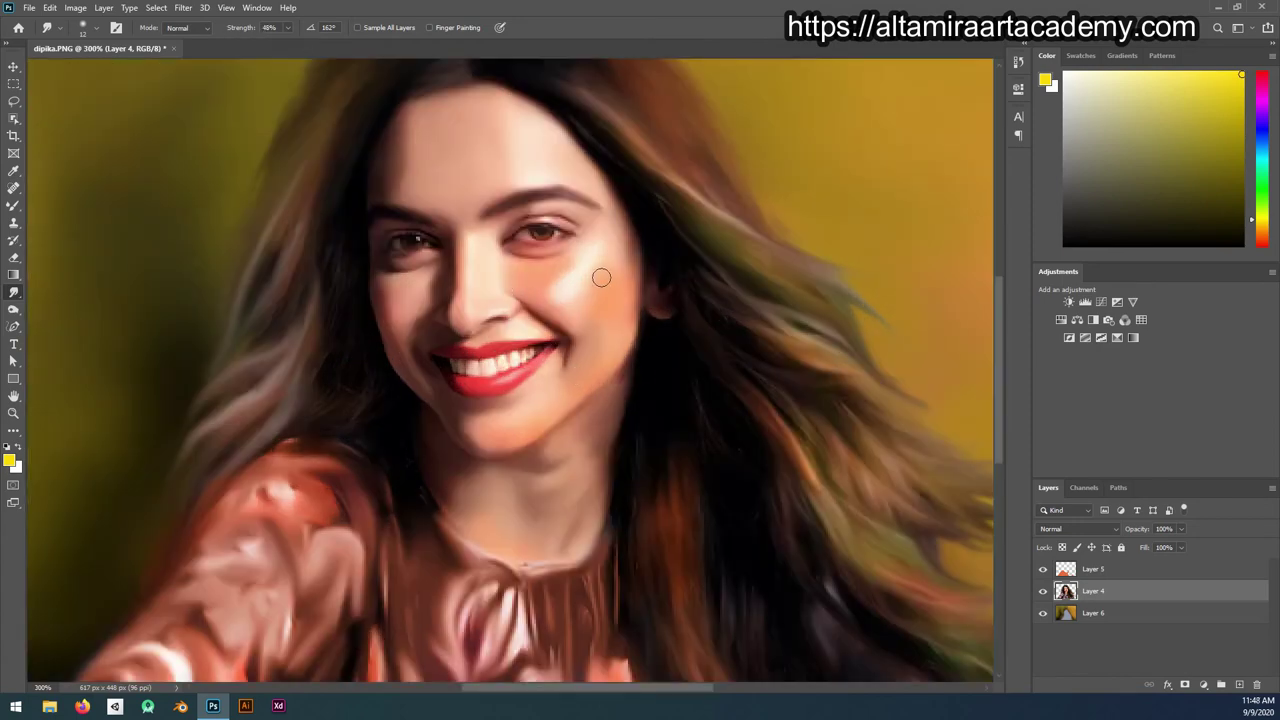
scroll(441, 210, up, 2)
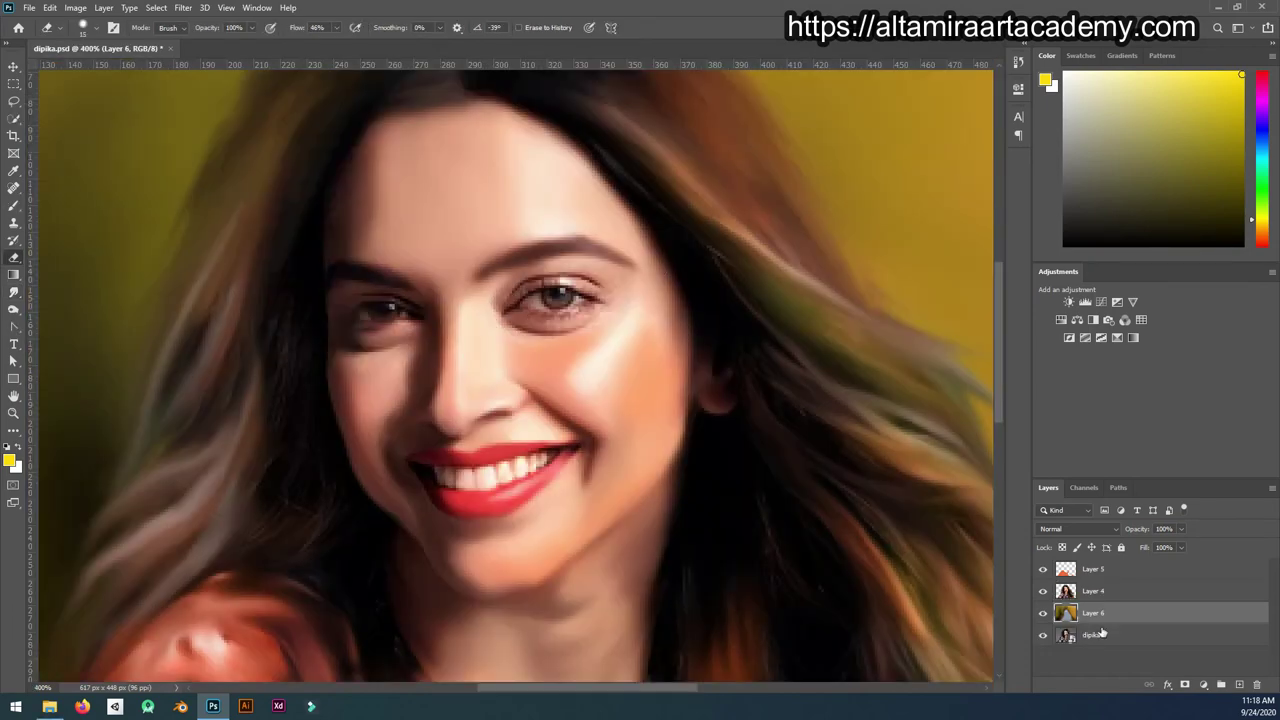
Step: Size a Burn brush, then switch to a smaller Smudge brush for the eyes
key(o)
right_click(558, 284)
key(Escape)
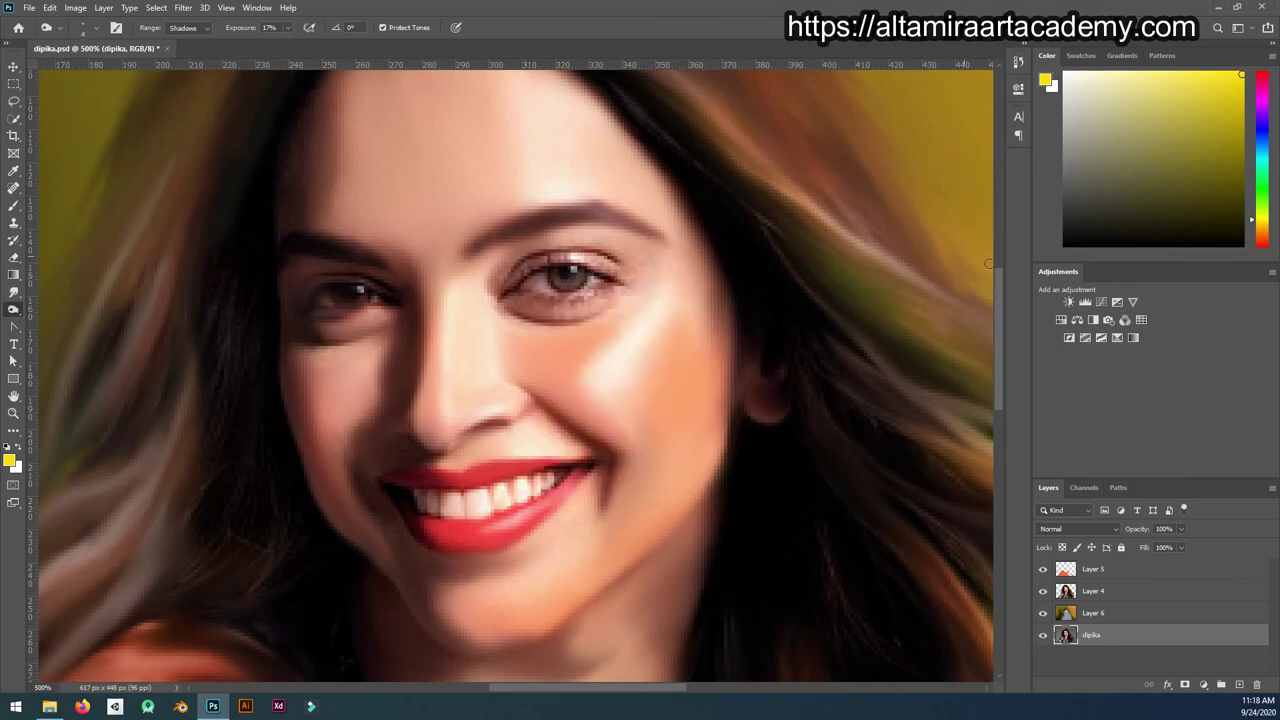
right_click(14, 291)
click(60, 315)
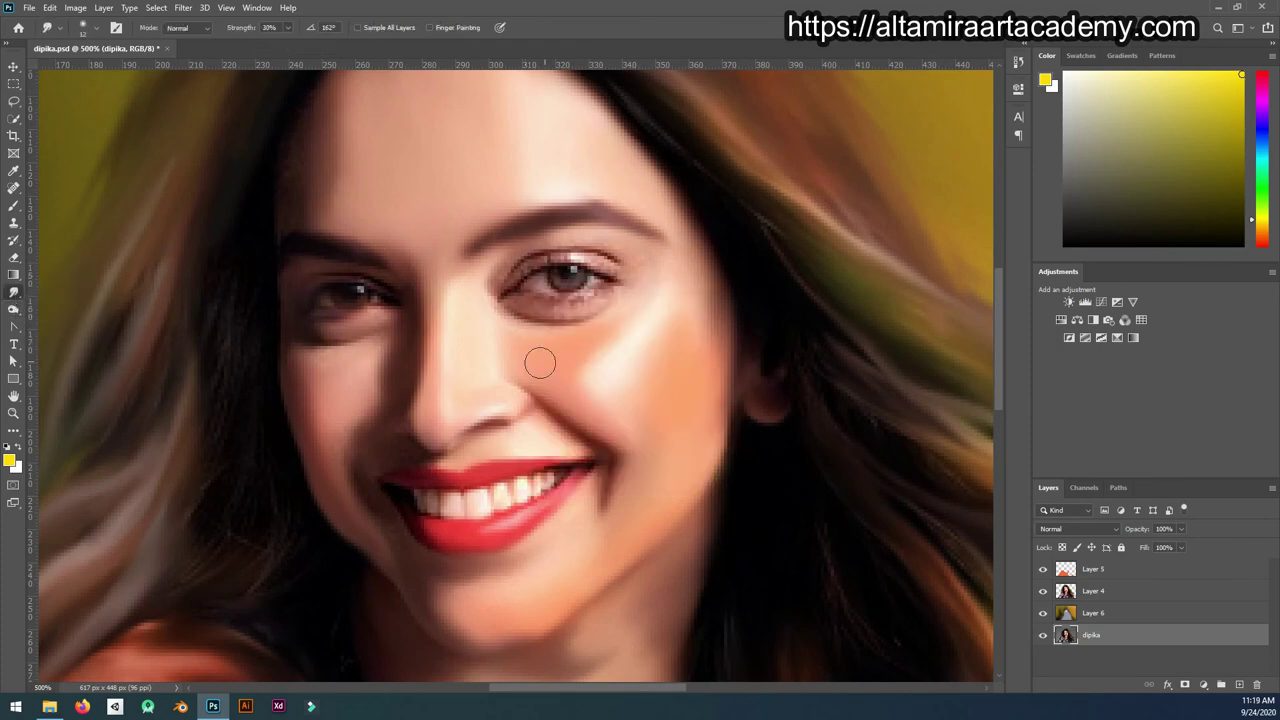
key(bracketleft)
key(bracketleft)
key(bracketleft)
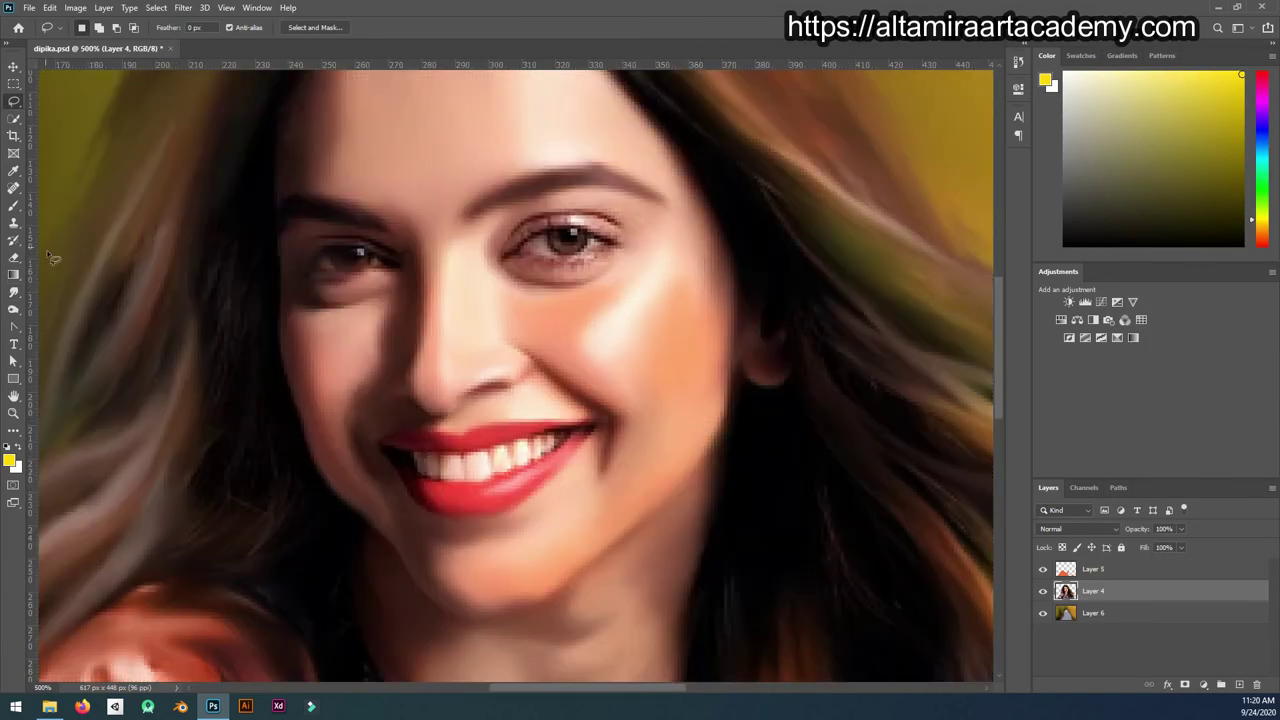
right_click(590, 318)
key(r)
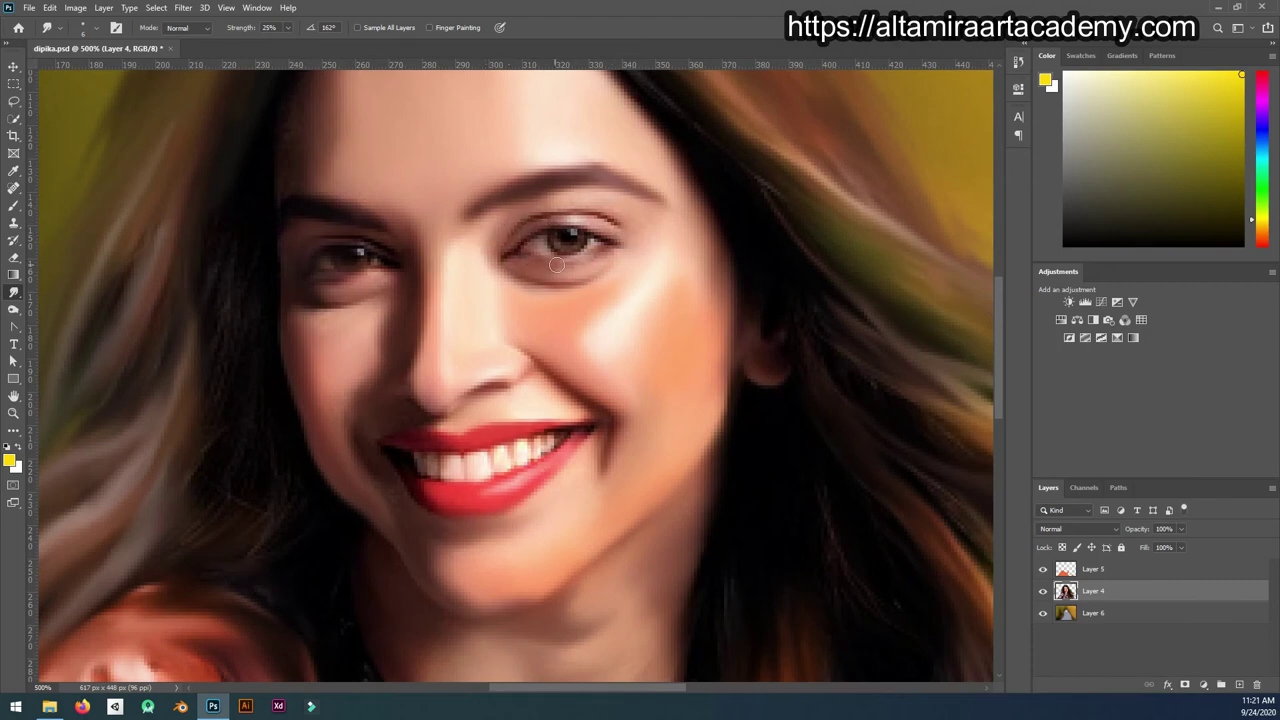
Step: Shrink the Smudge brush for the eyes, then size the Sponge brush for saturating
key(ctrl+plus)
key(ctrl+plus)
right_click(593, 181)
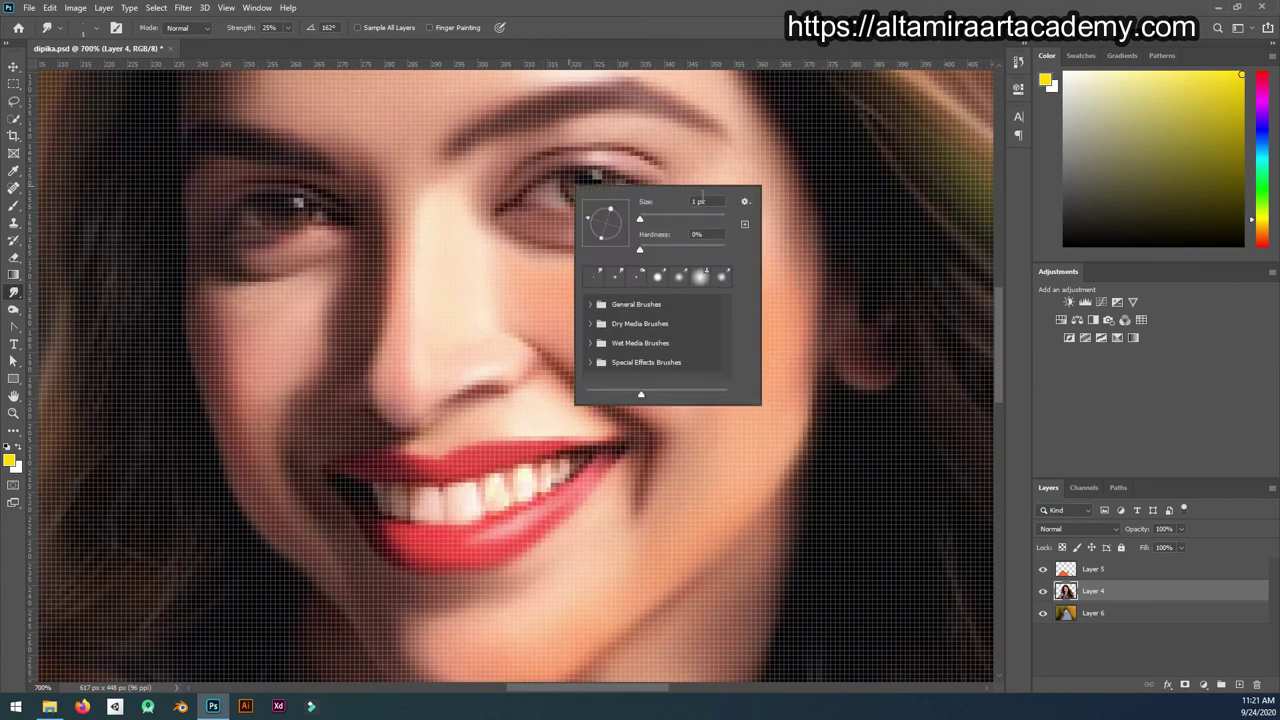
key(Escape)
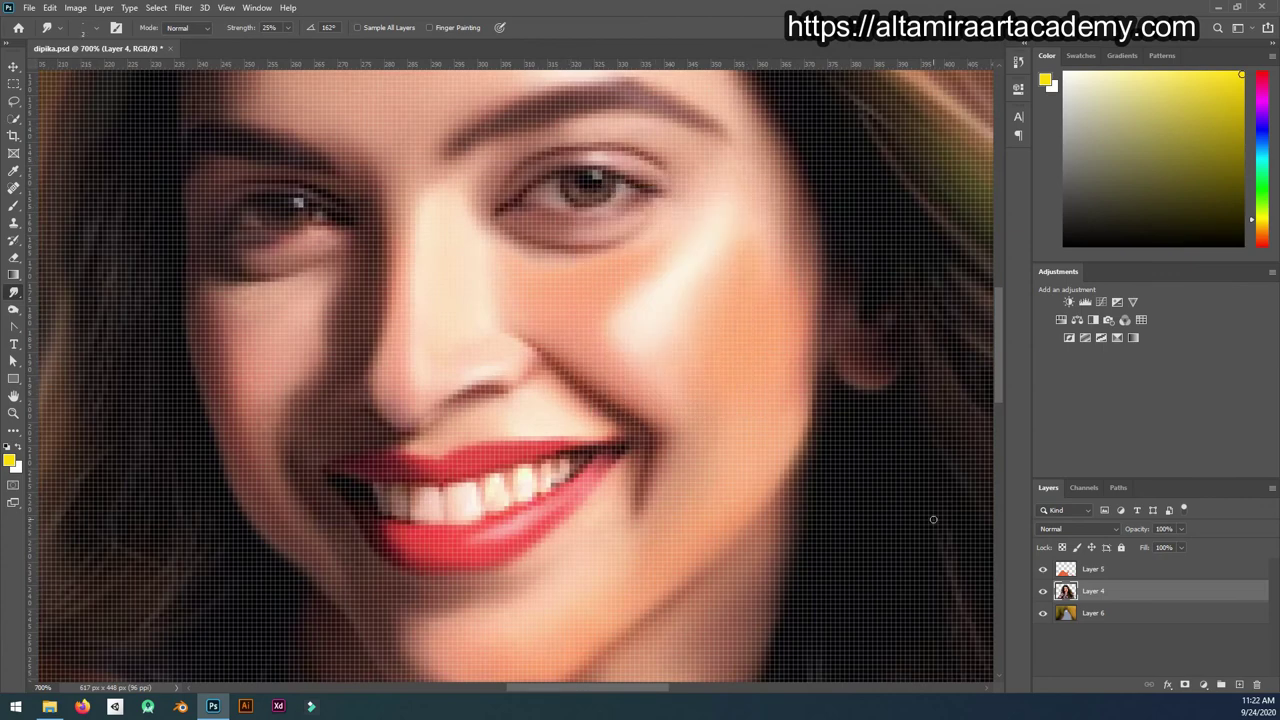
key(ctrl+0)
click(14, 309)
scroll(542, 248, up, 3)
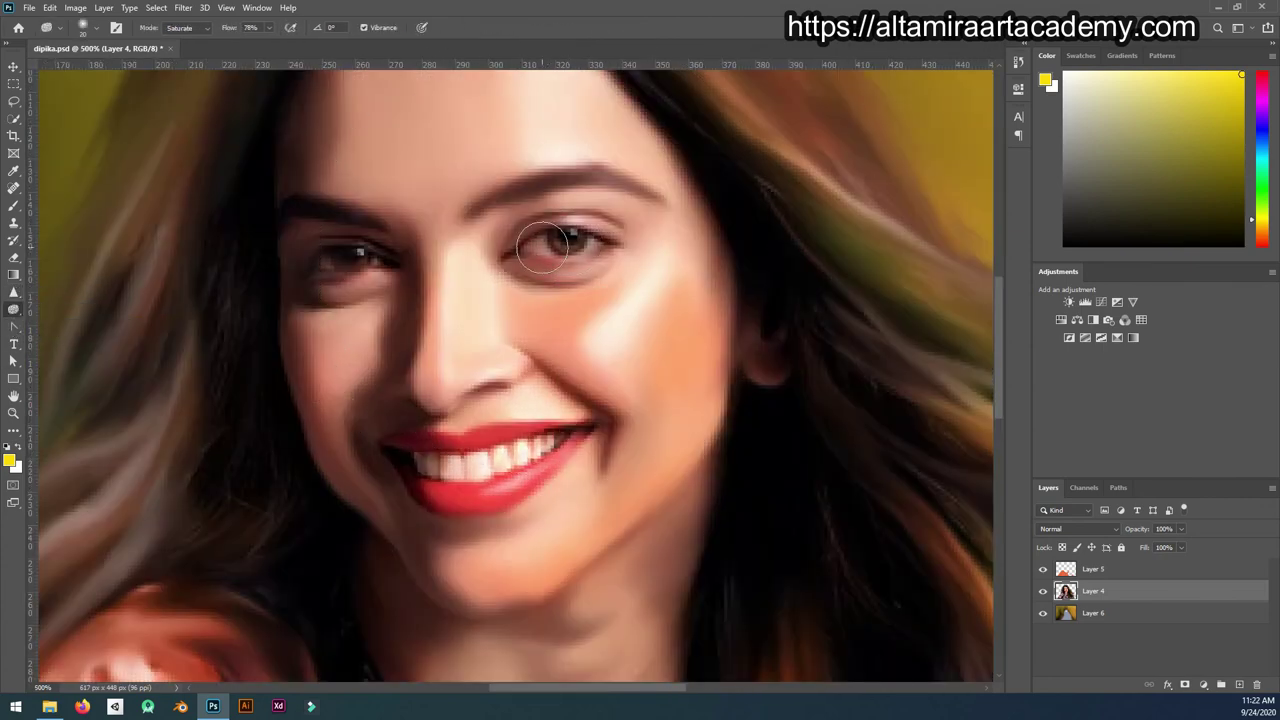
key(ctrl+plus)
key(ctrl+plus)
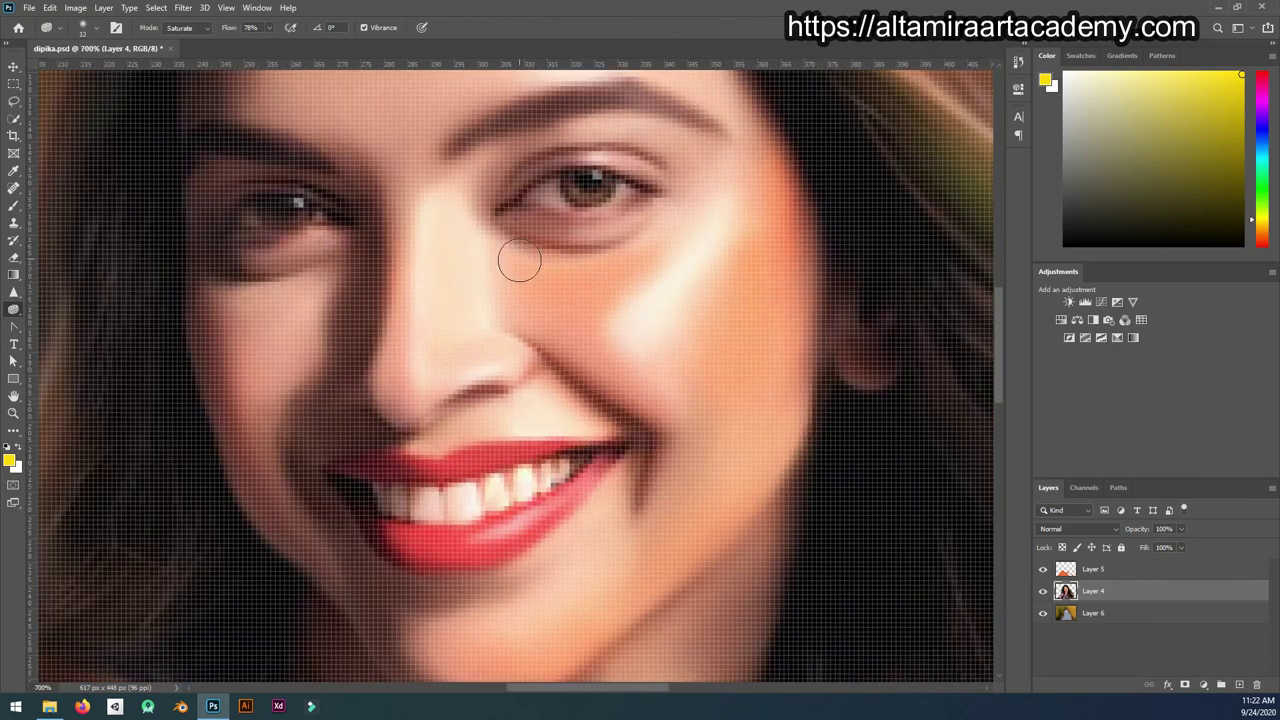
right_click(670, 248)
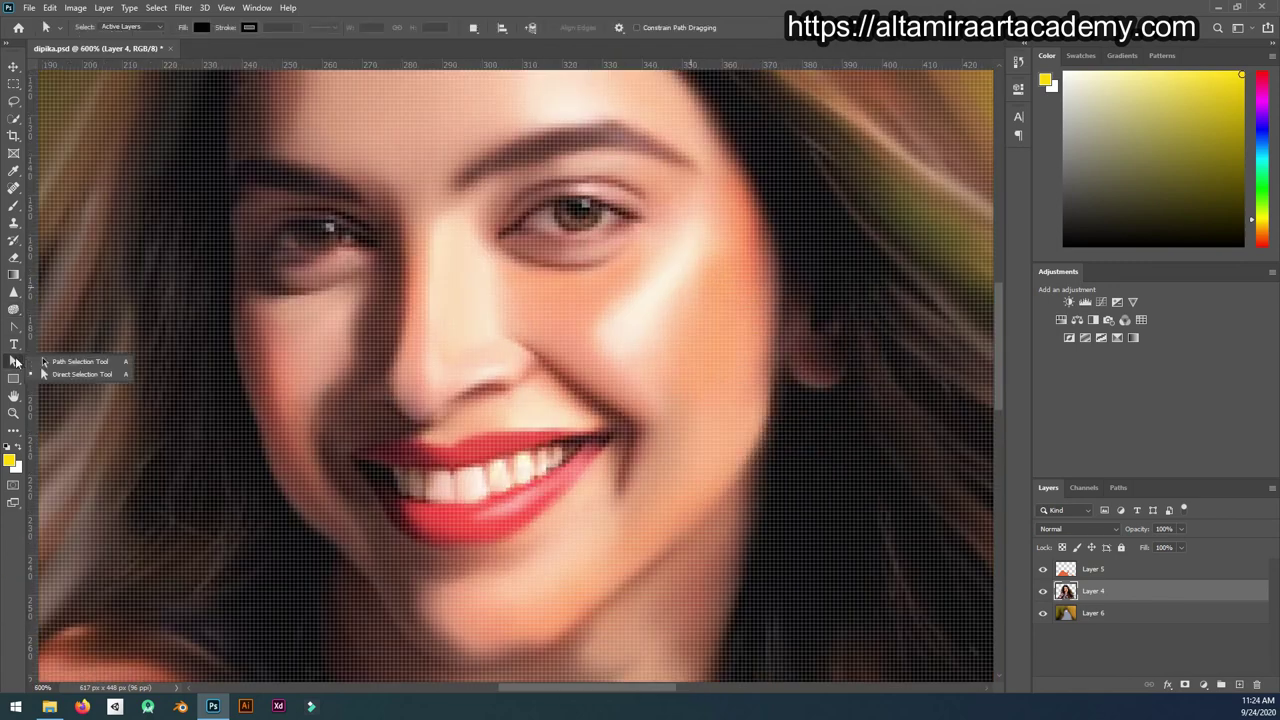
Step: Return to the Smudge tool and sample a light pink from the eye area
right_click(14, 309)
click(14, 291)
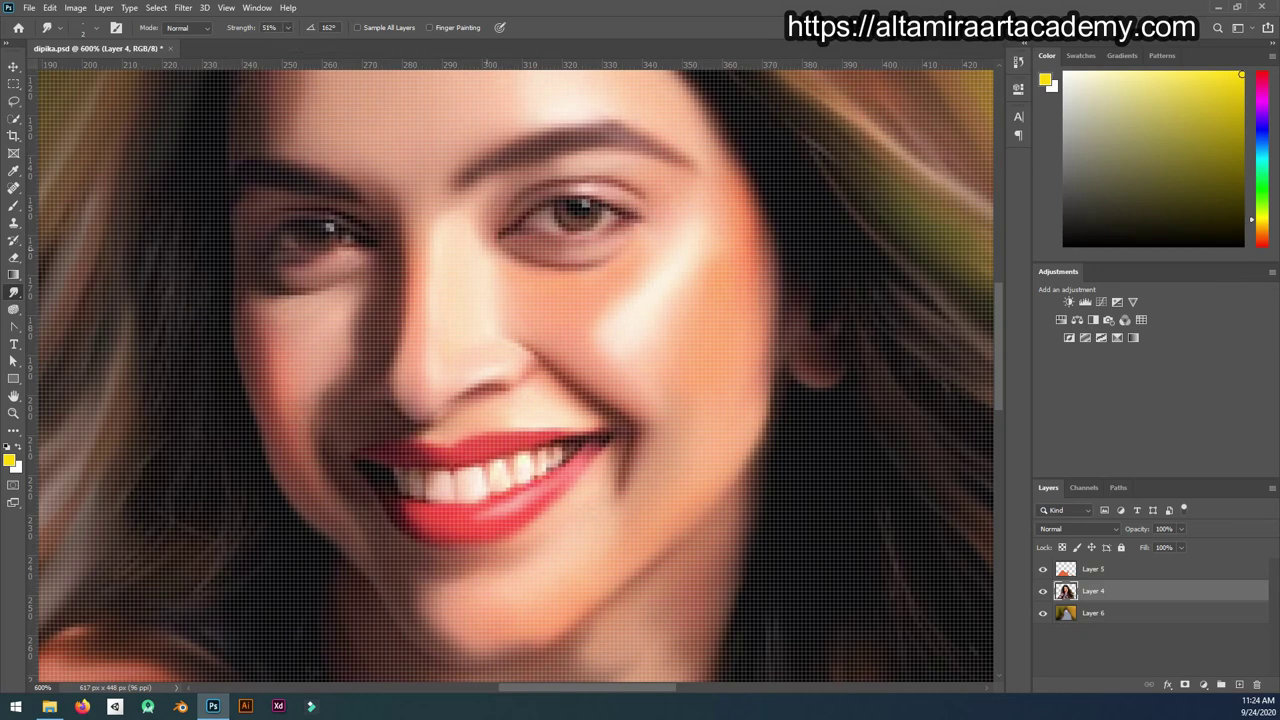
click(9, 460)
click(585, 205)
key(Return)
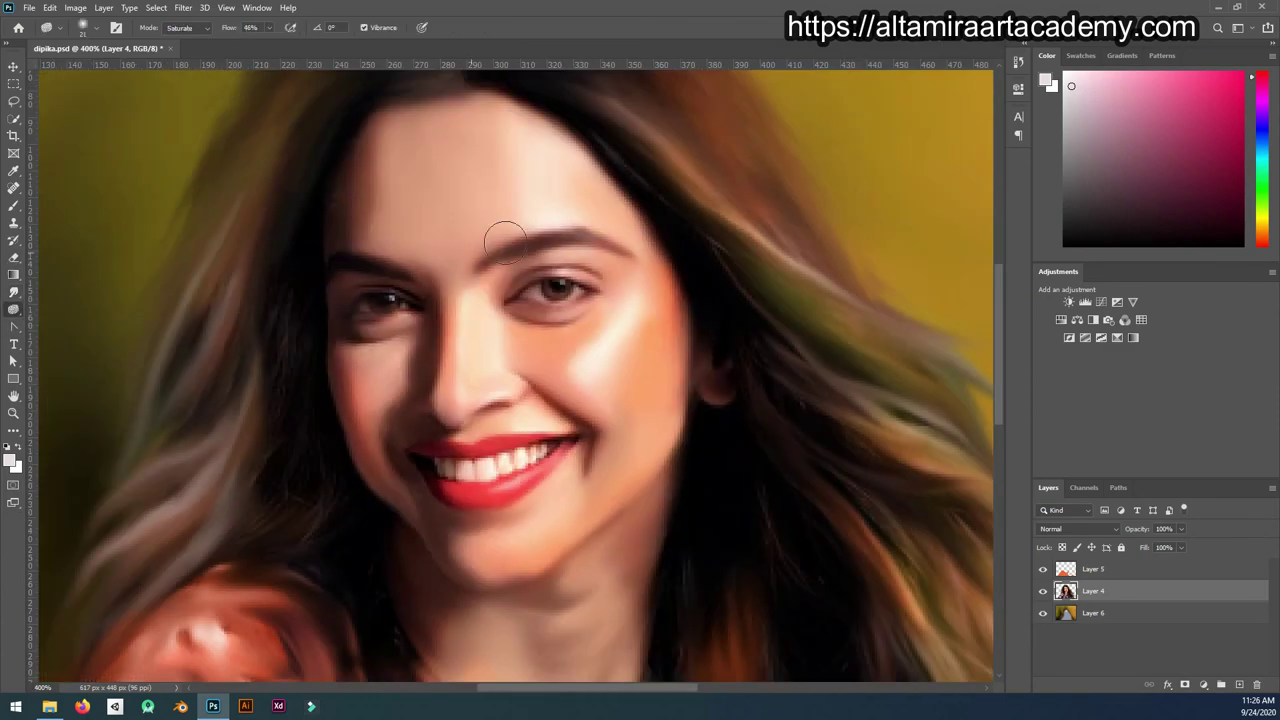
key(ctrl+minus)
key(ctrl+minus)
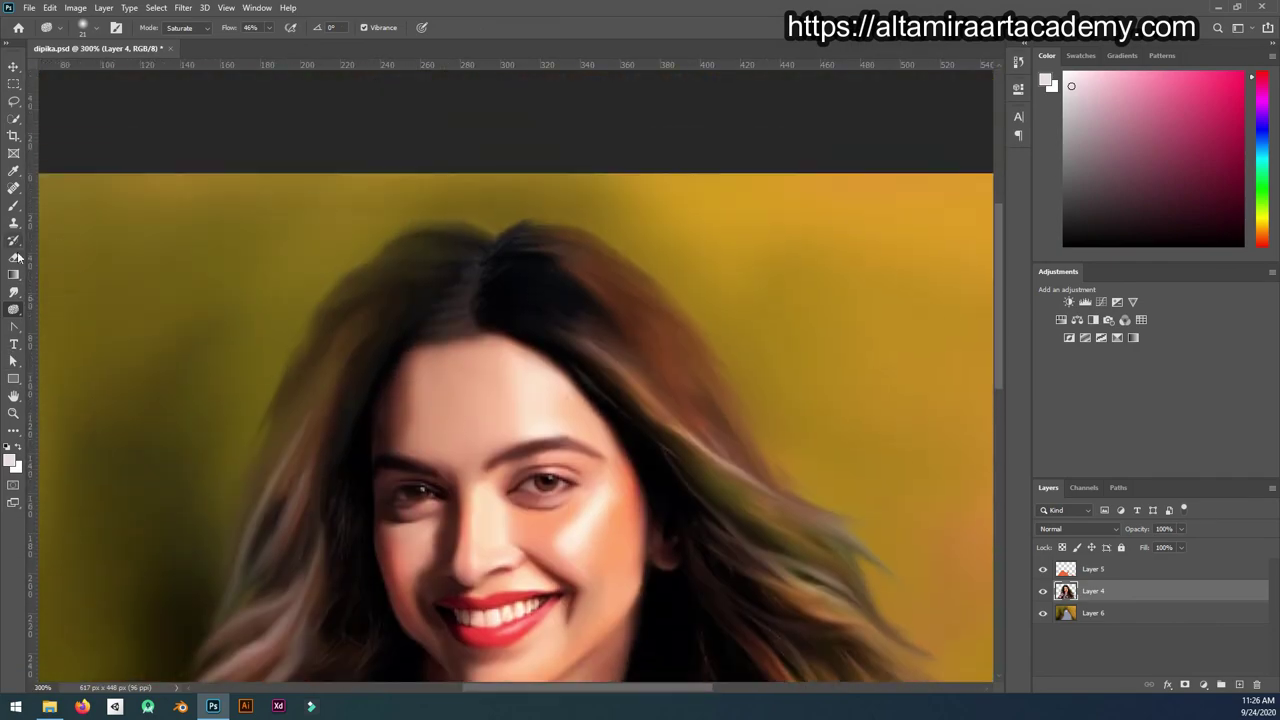
Step: Smudge the hair crown and sides with a small Smudge brush at 73% strength
right_click(386, 251)
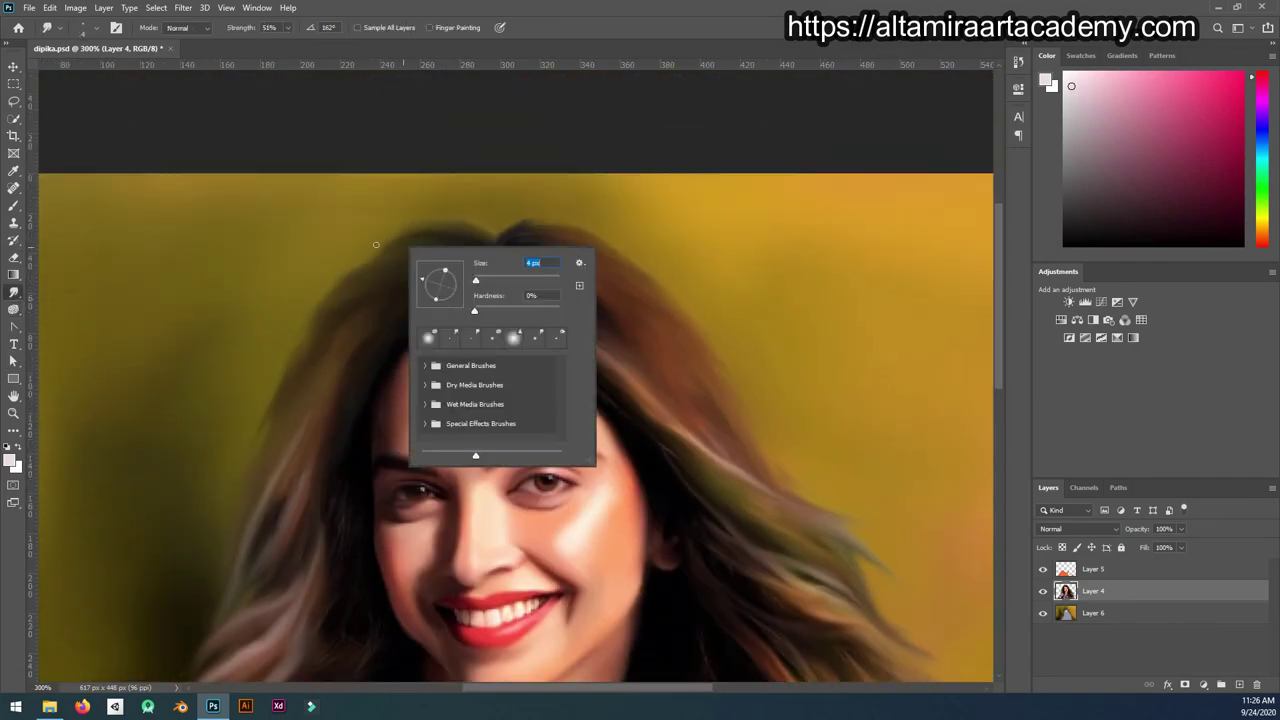
key(Escape)
drag(274, 43, 265, 43)
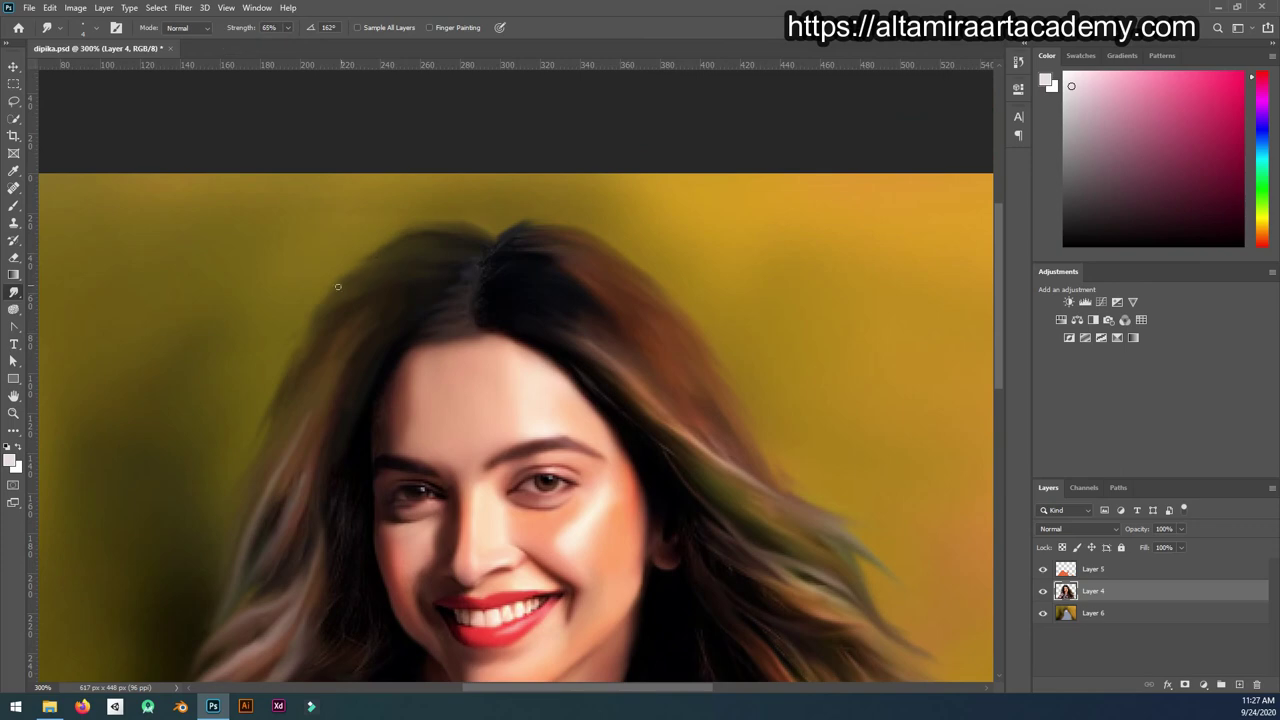
key(7)
key(3)
scroll(495, 236, down, 3)
scroll(351, 186, down, 2)
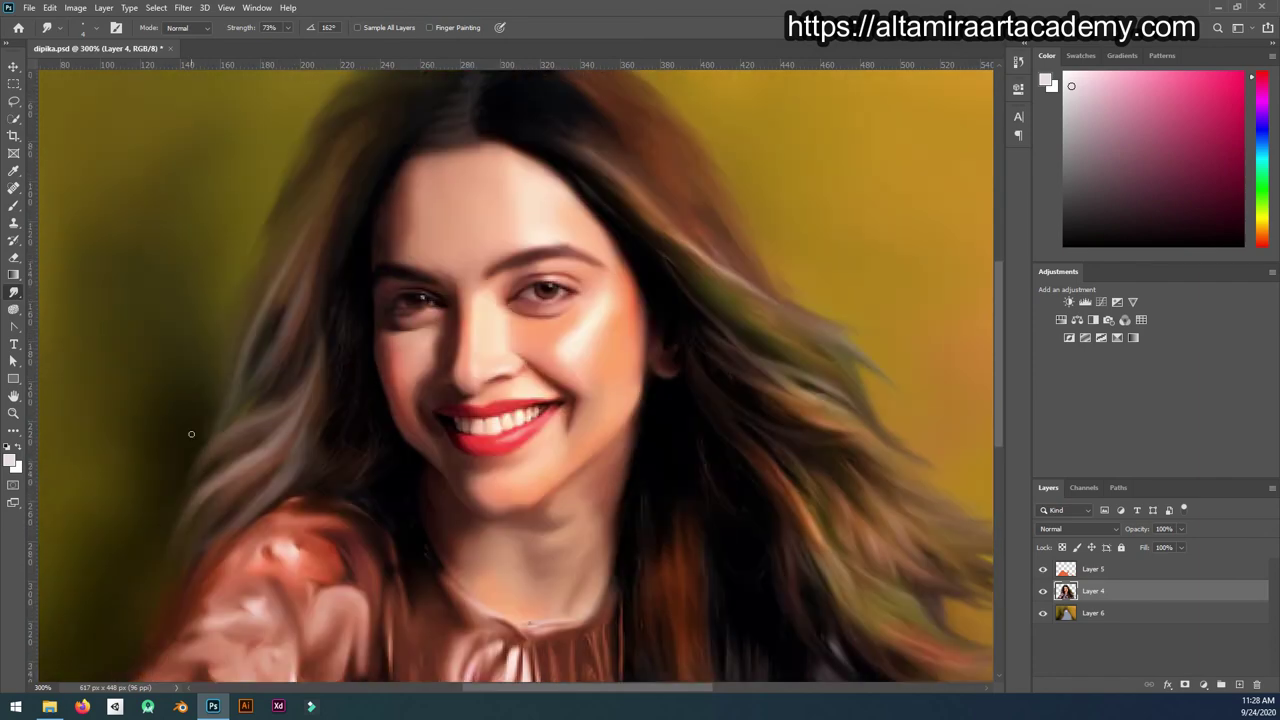
scroll(826, 396, down, 1)
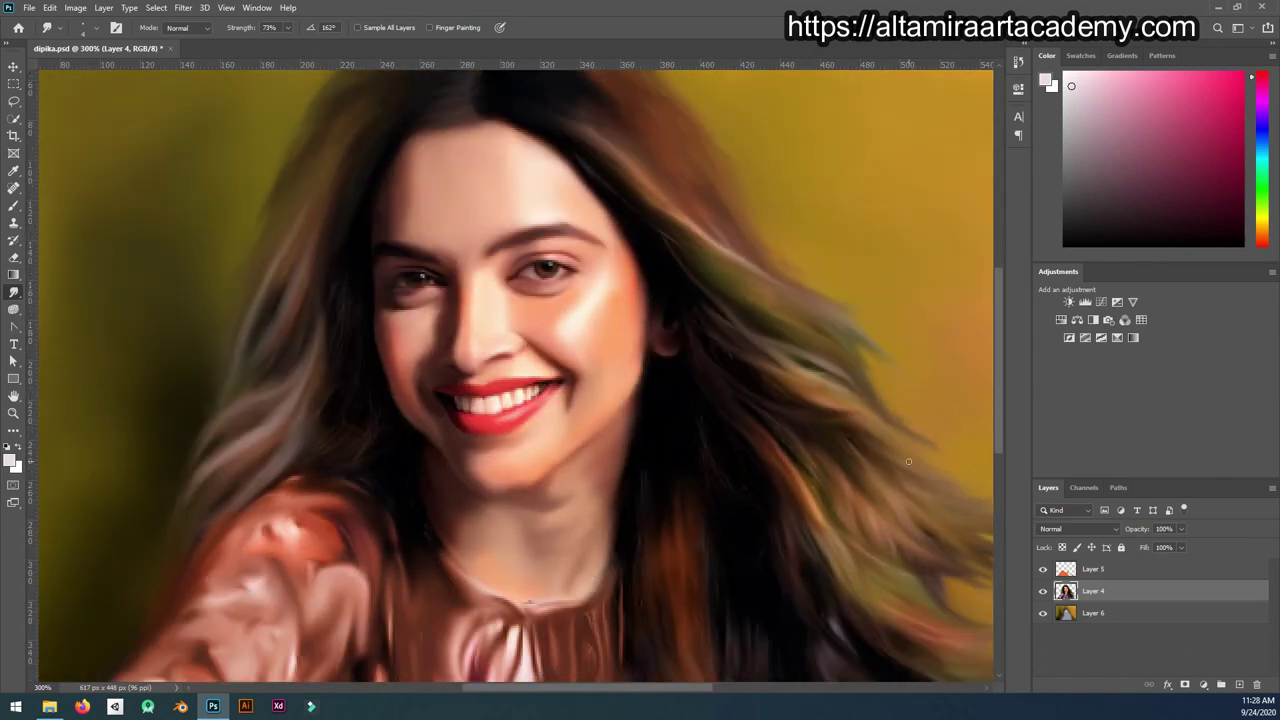
key(ctrl+minus)
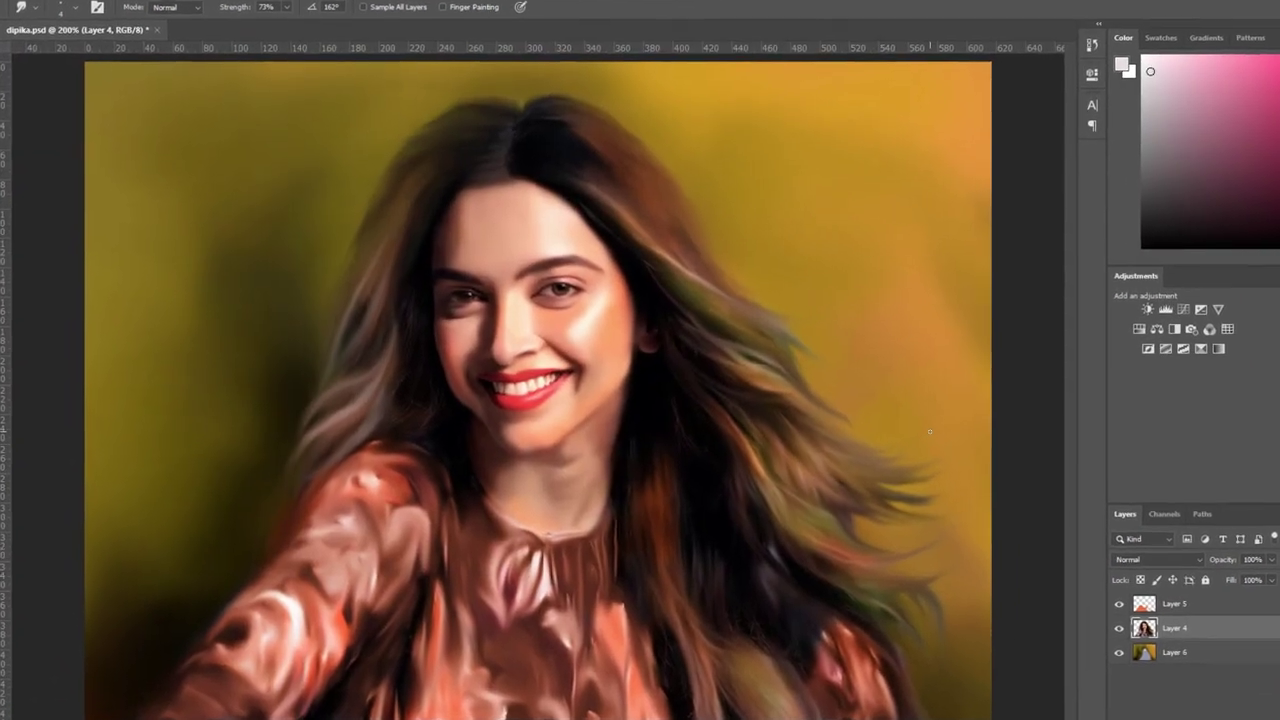